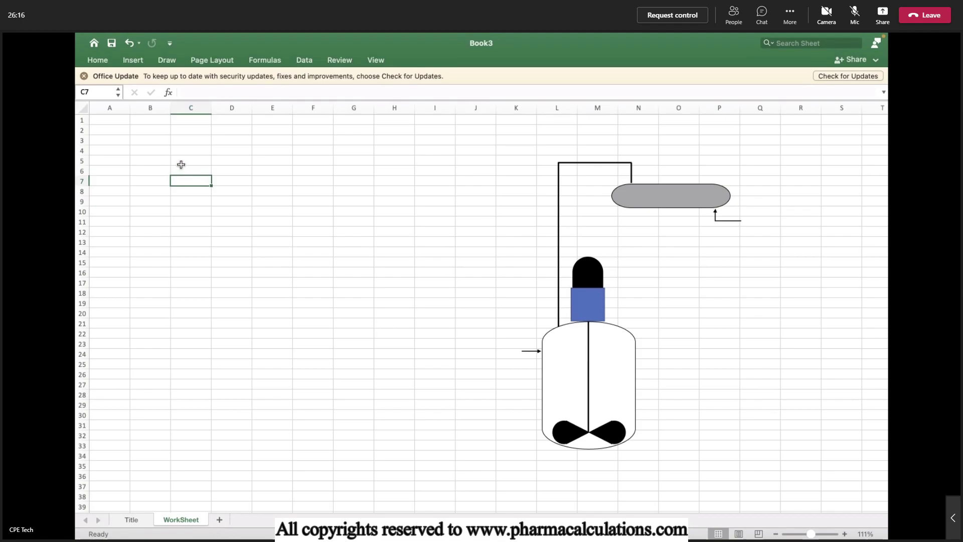
Enter the 'Requirements' heading in C5 and set the whole sheet's font to Times New Roman
{"action": "left_click", "coordinate": [181, 164]}
{"action": "type", "text": "Requirements"}
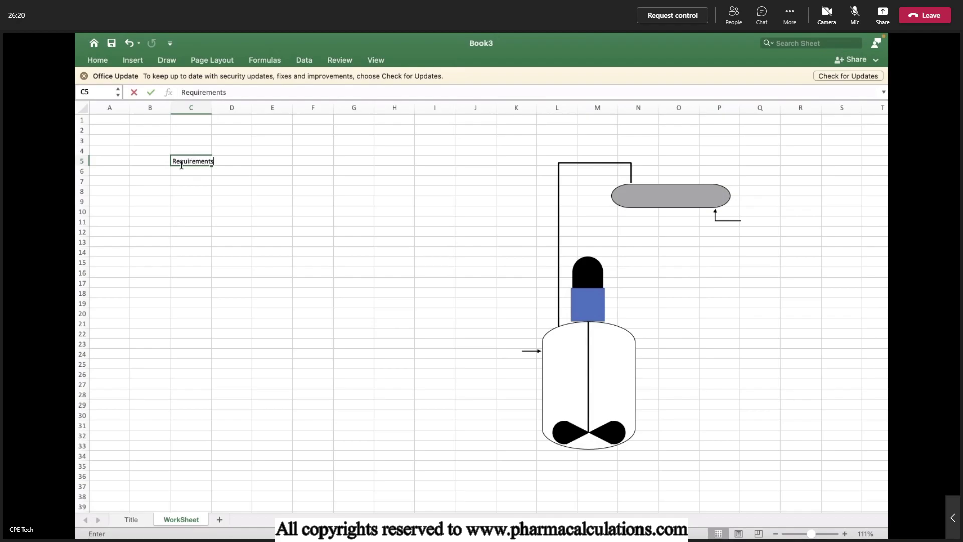
{"action": "key", "text": "Return"}
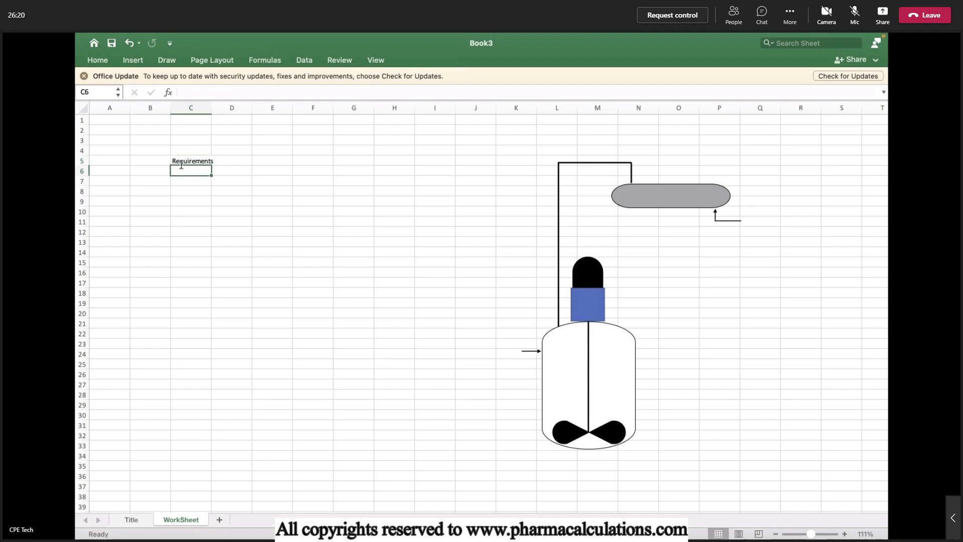
{"action": "left_click", "coordinate": [83, 108]}
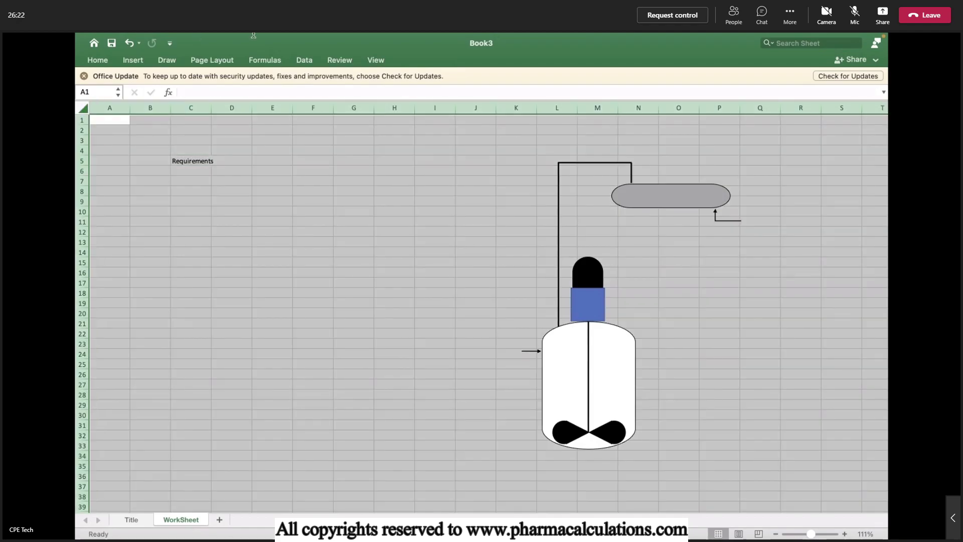
{"action": "left_click", "coordinate": [97, 60]}
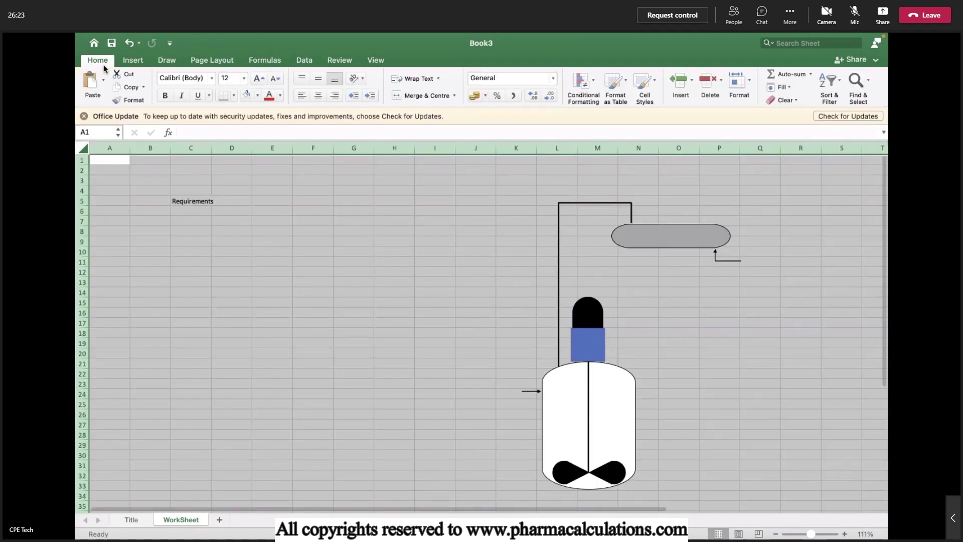
{"action": "left_click", "coordinate": [184, 79]}
{"action": "type", "text": "Times New"}
{"action": "key", "text": "Return"}
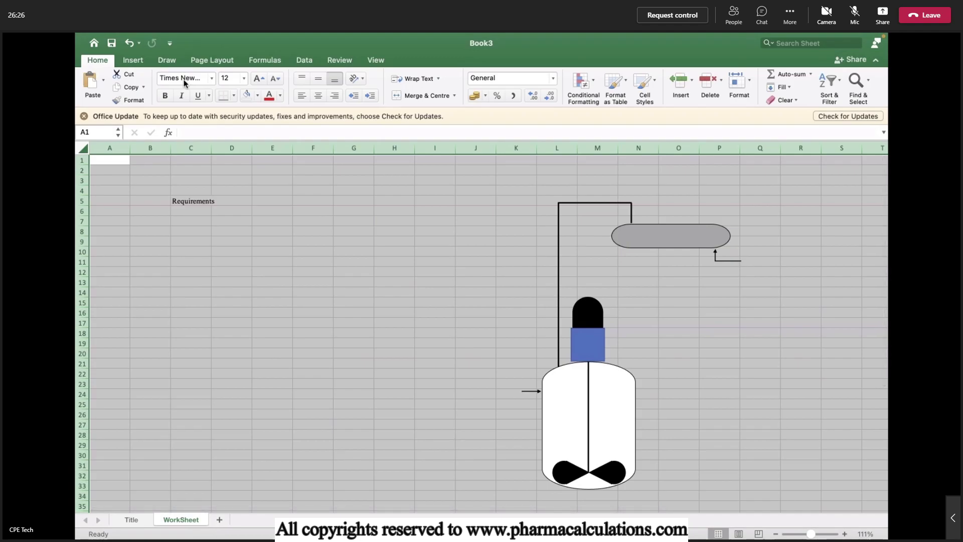
List '1. Steam requirement at reactor end' and '2. Cooling capacity requirement at condenser end' in C6:C7
{"action": "left_click", "coordinate": [180, 208]}
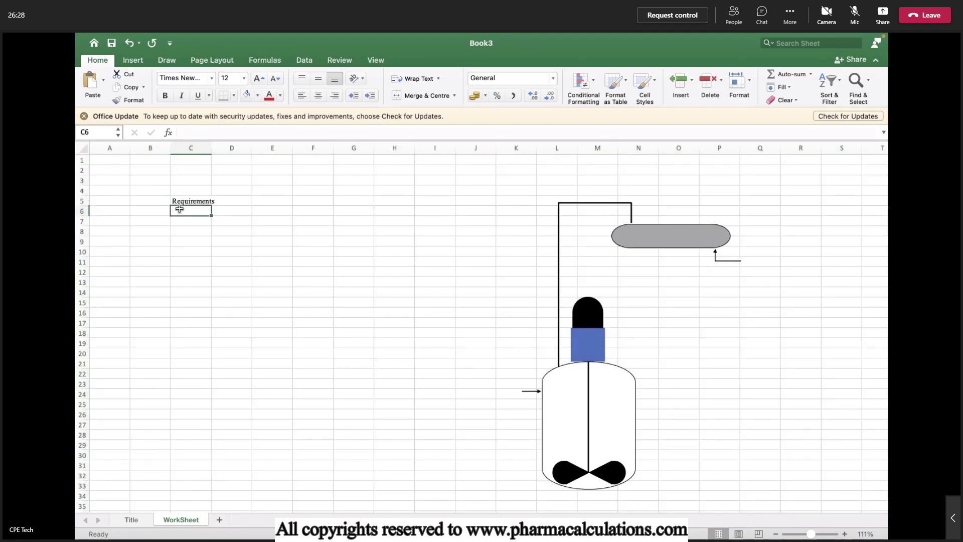
{"action": "type", "text": "1. Ste"}
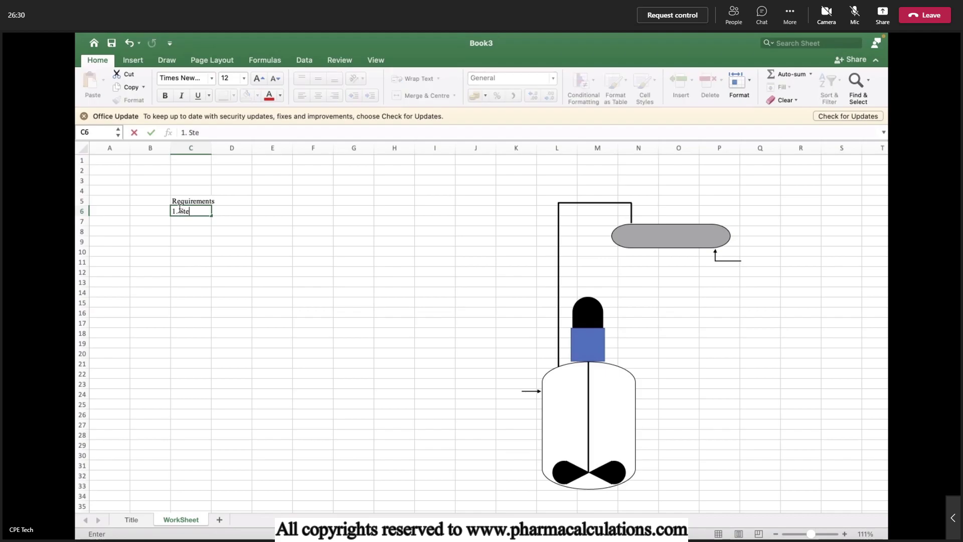
{"action": "type", "text": "am requirement at reactor end"}
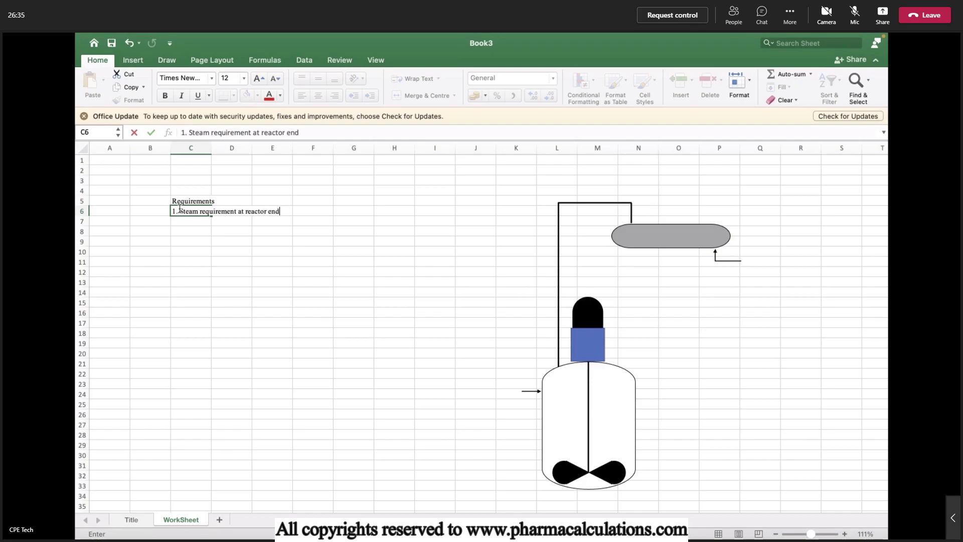
{"action": "key", "text": "Return"}
{"action": "type", "text": "2."}
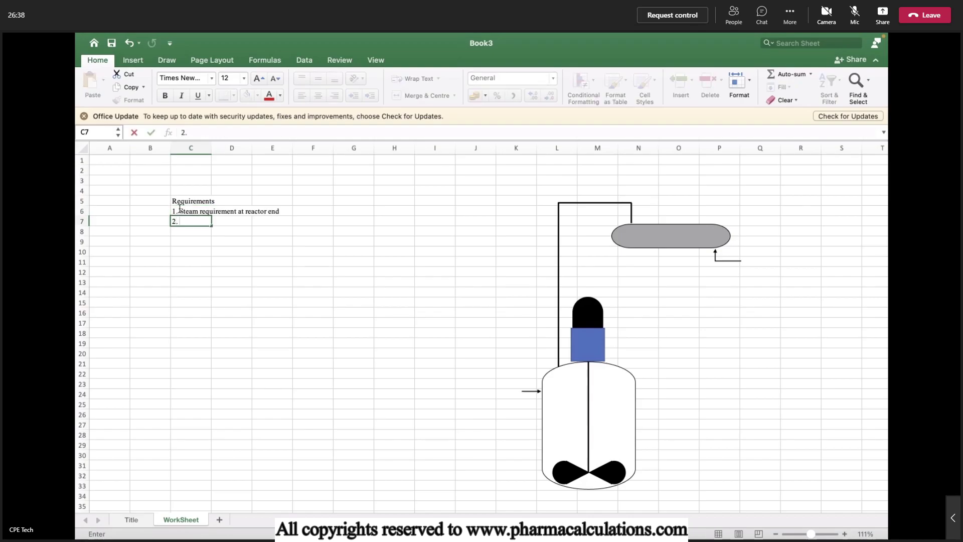
{"action": "type", "text": " Cooling capacity r"}
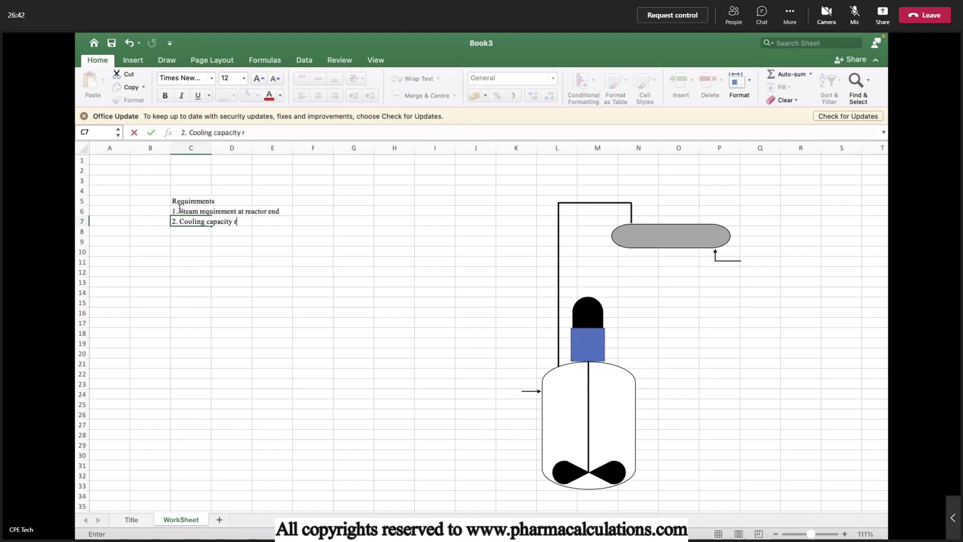
{"action": "type", "text": "equirement at"}
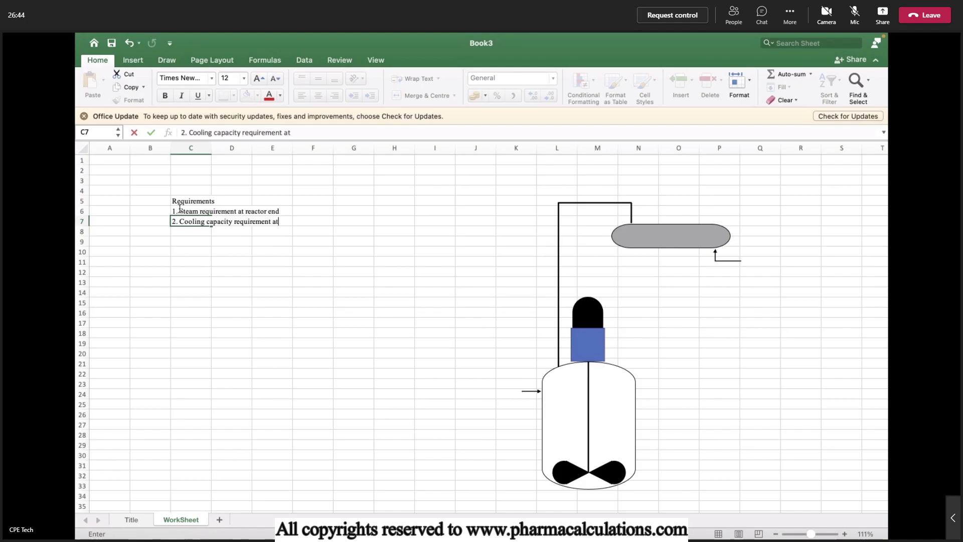
{"action": "type", "text": " condenser end"}
{"action": "key", "text": "Return"}
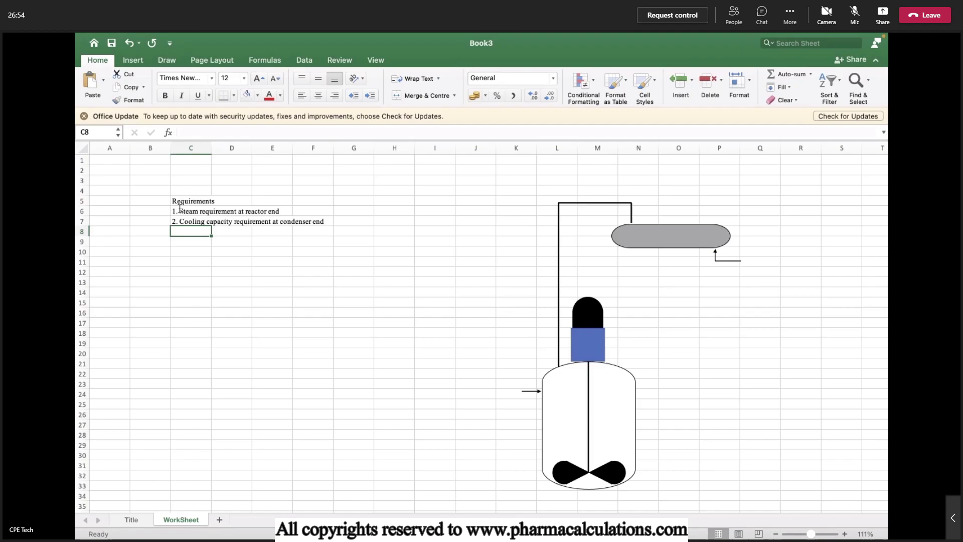
Enter 'Case:Batch distillation of toluene in a 5 KL reactor (SS316)' in C10, correcting the typo
{"action": "key", "text": "Down"}
{"action": "key", "text": "Down"}
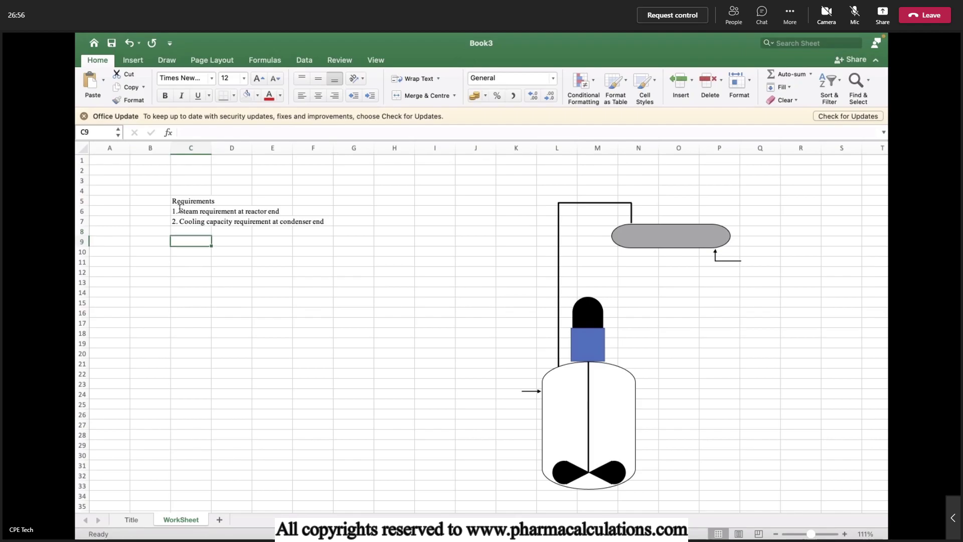
{"action": "type", "text": "Case"}
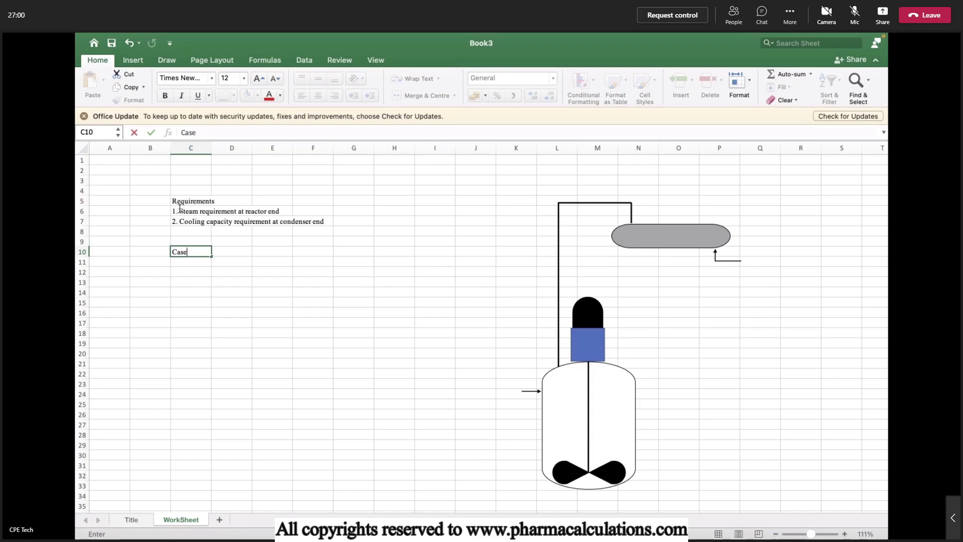
{"action": "type", "text": ":Batch distilla"}
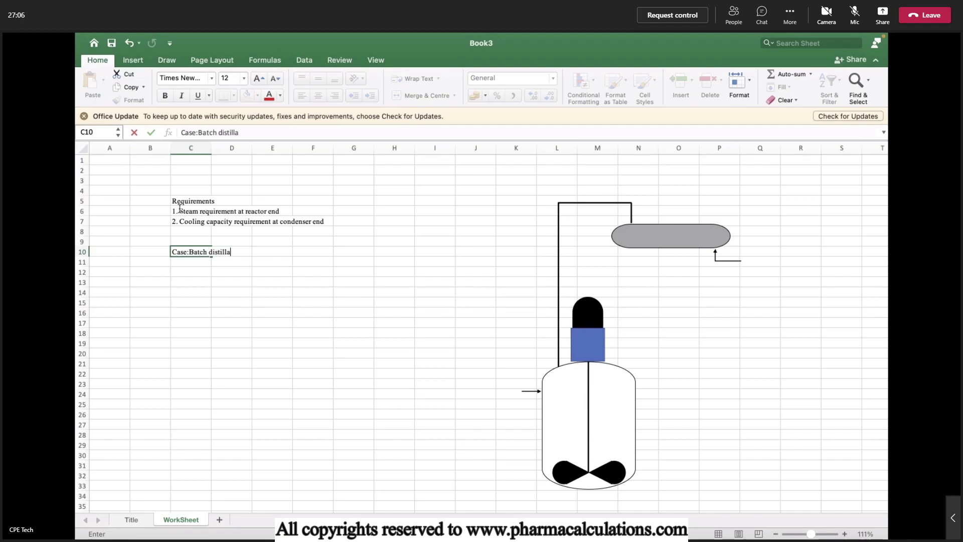
{"action": "type", "text": "tion of dis"}
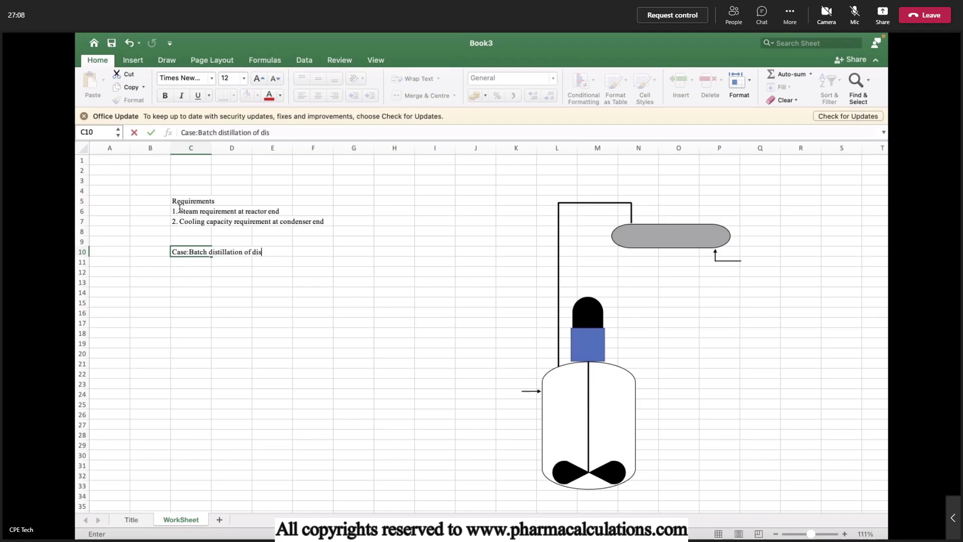
{"action": "type", "text": "till"}
{"action": "key", "text": "BackSpace"}
{"action": "key", "text": "BackSpace"}
{"action": "key", "text": "BackSpace"}
{"action": "key", "text": "BackSpace"}
{"action": "key", "text": "BackSpace"}
{"action": "key", "text": "BackSpace"}
{"action": "key", "text": "BackSpace"}
{"action": "key", "text": "BackSpace"}
{"action": "type", "text": "toluene in a "}
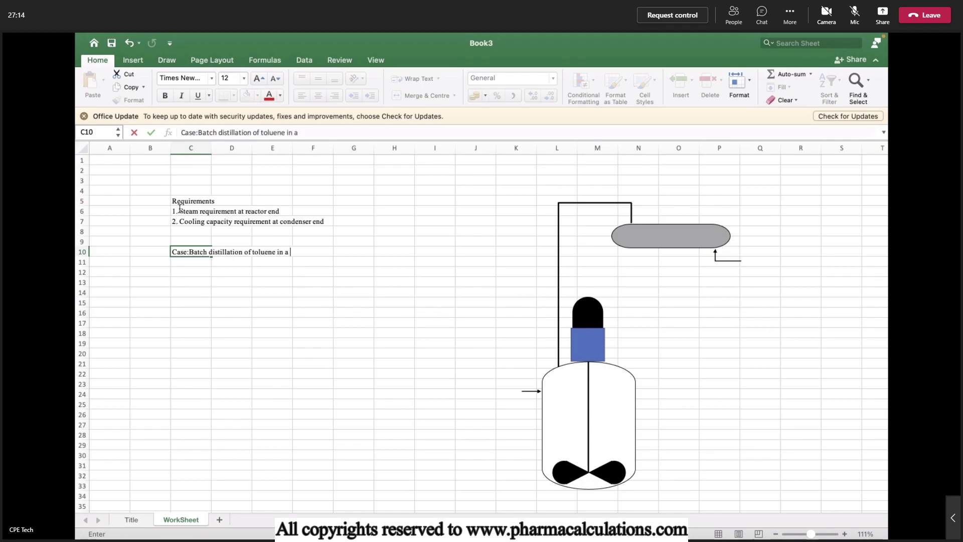
{"action": "type", "text": "5 KL reactor ("}
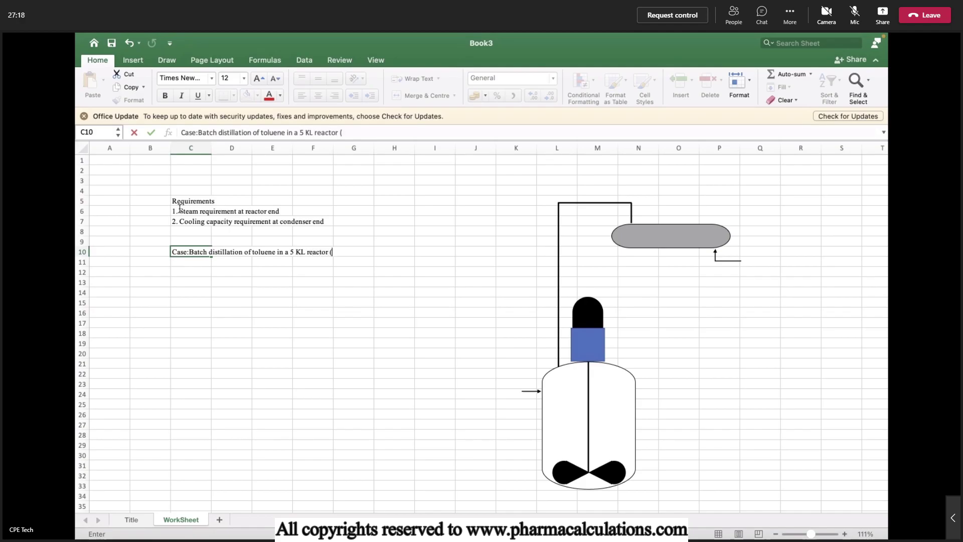
{"action": "type", "text": "SS316)"}
{"action": "key", "text": "Return"}
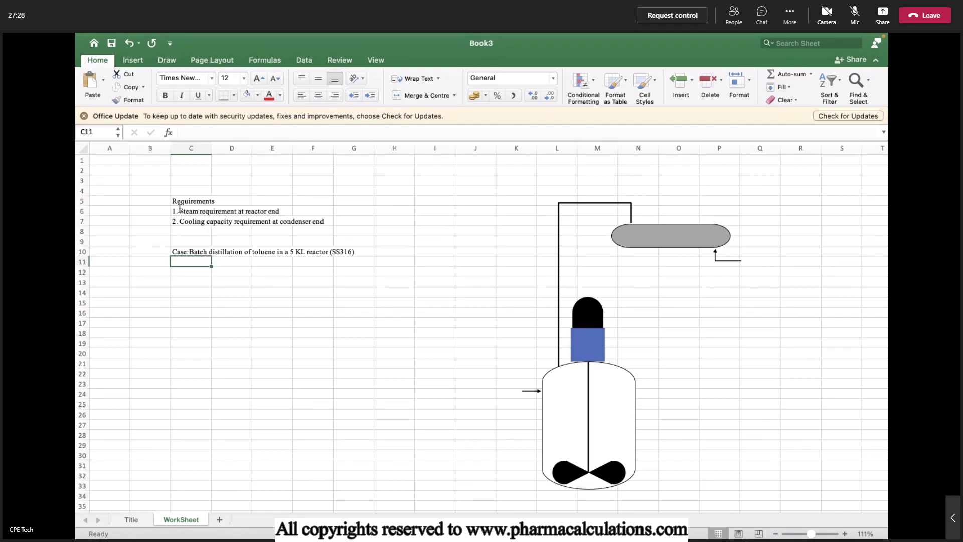
{"action": "key", "text": "Return"}
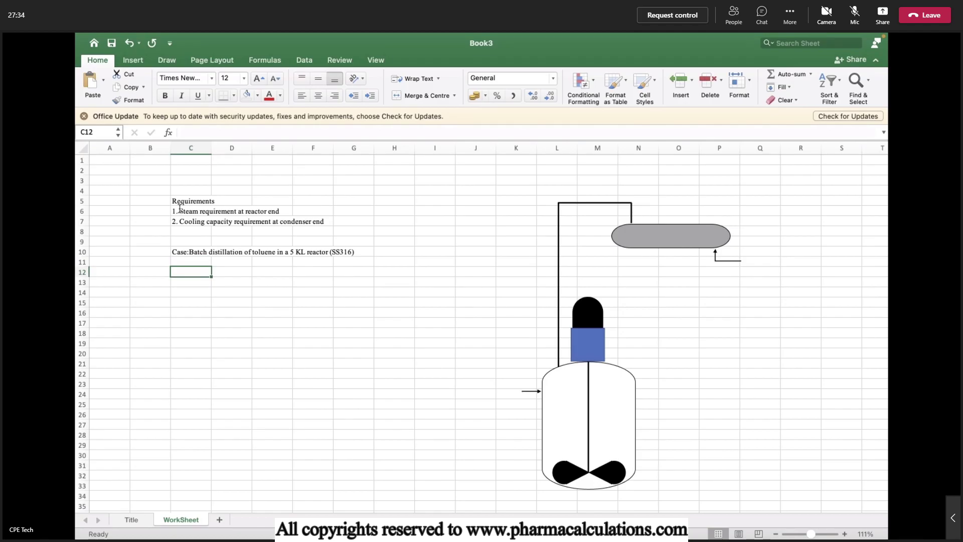
Enter Reactor capacity 5 KL and Occupancy 80% in rows 12 and 13
{"action": "type", "text": "Reactor"}
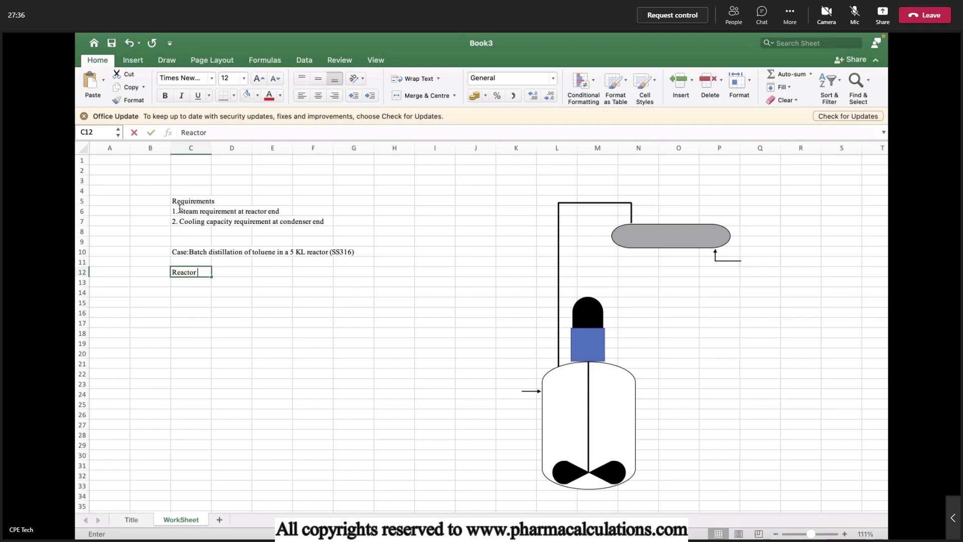
{"action": "type", "text": " capacity"}
{"action": "key", "text": "Tab"}
{"action": "key", "text": "Tab"}
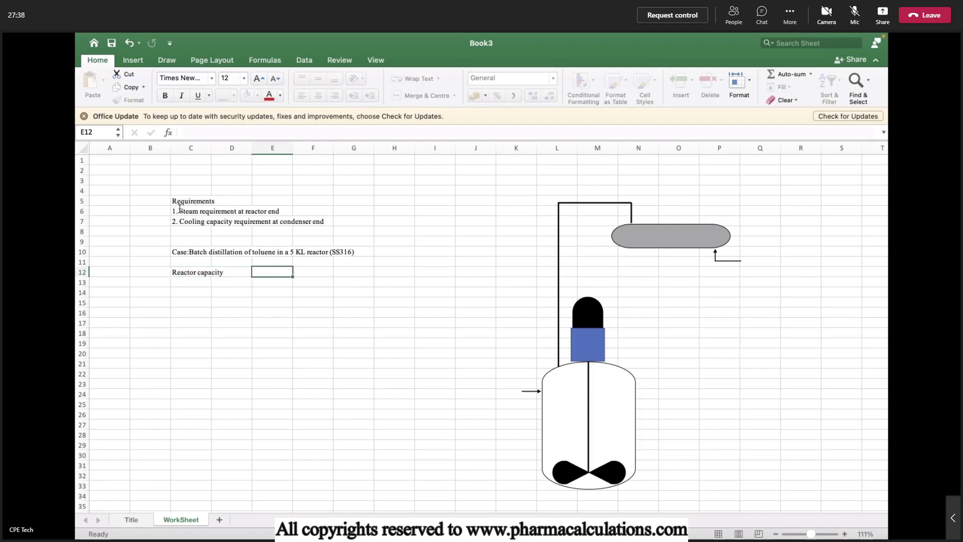
{"action": "type", "text": "5"}
{"action": "key", "text": "Tab"}
{"action": "type", "text": "KL"}
{"action": "key", "text": "Return"}
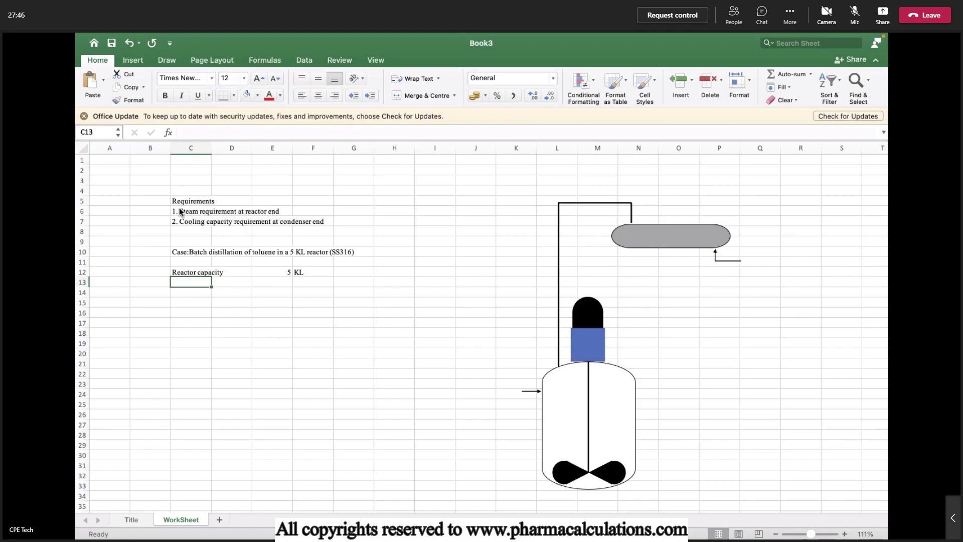
{"action": "type", "text": "Occupancy"}
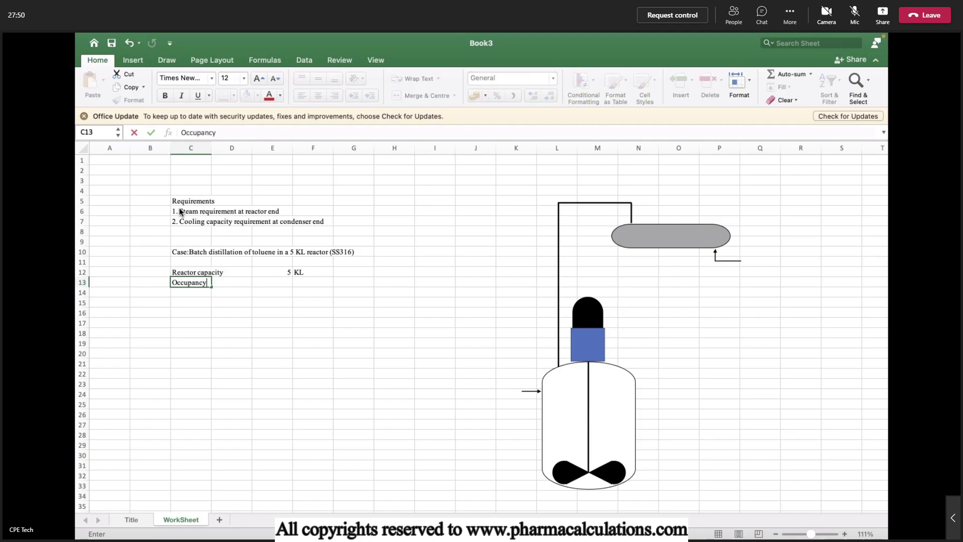
{"action": "key", "text": "Tab"}
{"action": "key", "text": "Tab"}
{"action": "type", "text": "80"}
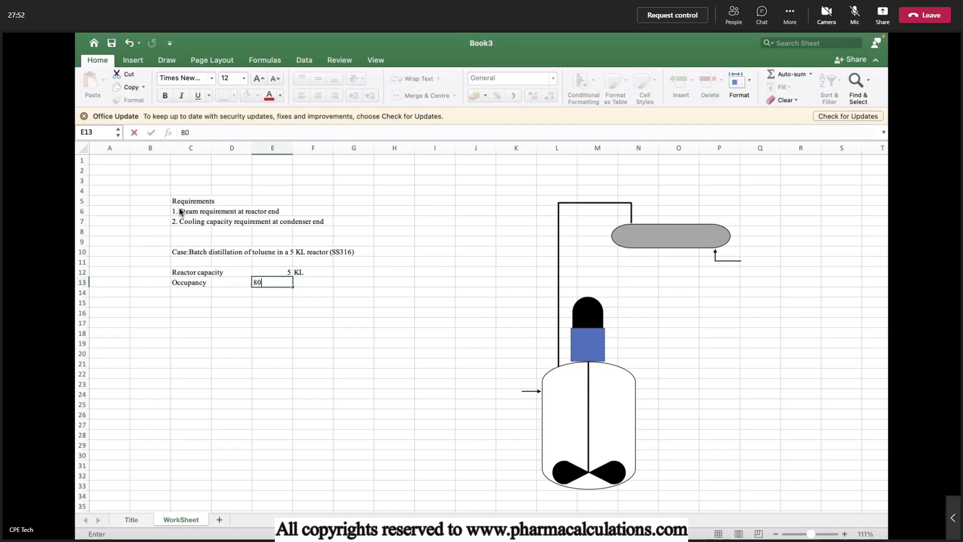
{"action": "type", "text": "%"}
{"action": "key", "text": "Return"}
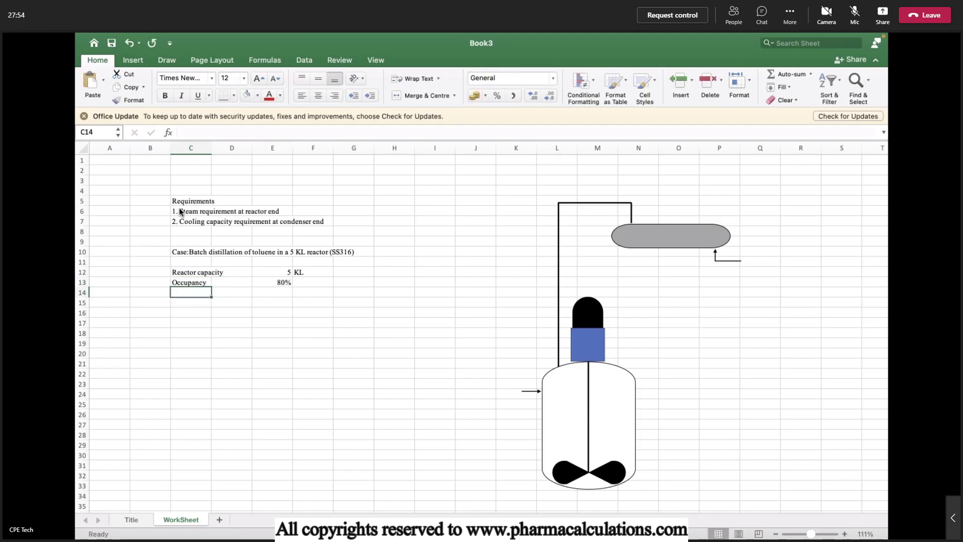
Add a Toluene volume row with formula =E12*E13 and unit KL
{"action": "type", "text": "Toluene volume"}
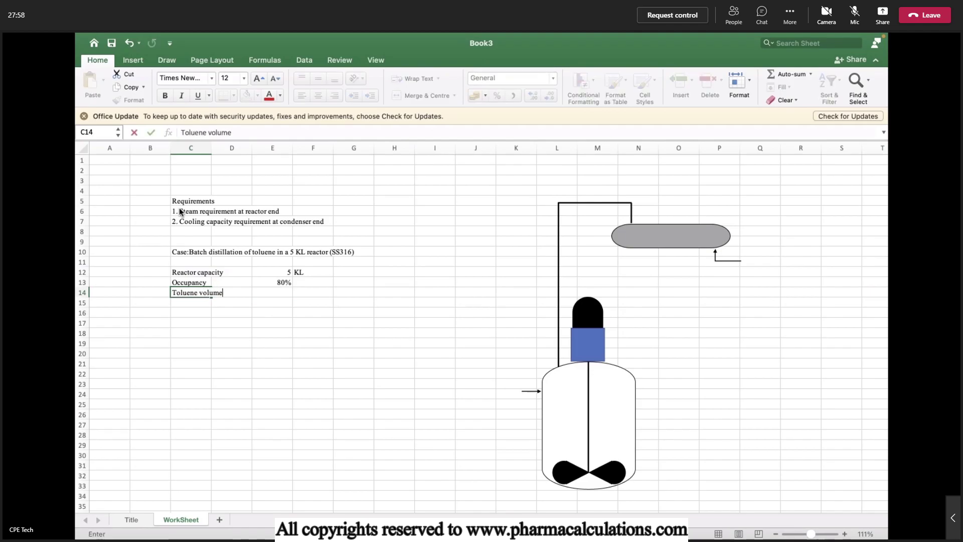
{"action": "key", "text": "Tab"}
{"action": "key", "text": "Tab"}
{"action": "type", "text": "="}
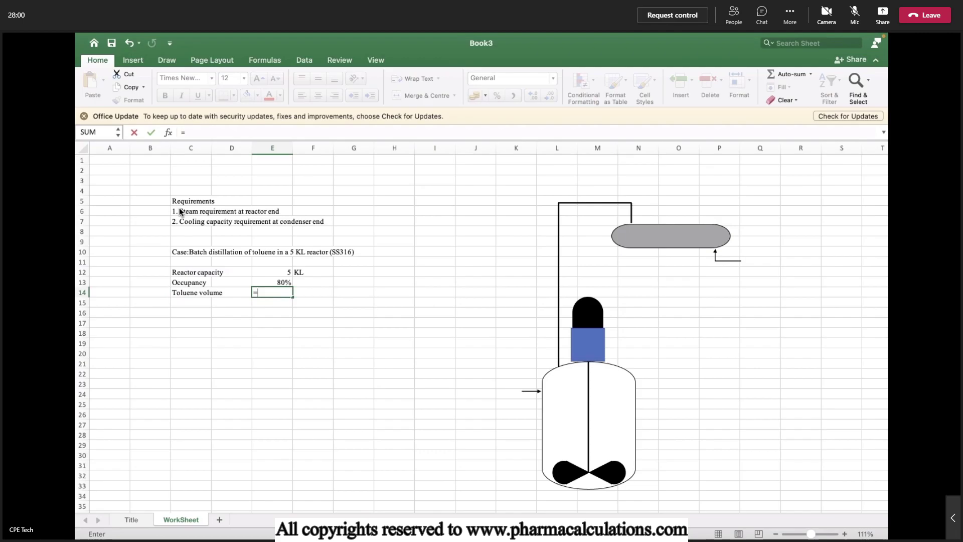
{"action": "type", "text": "E12*"}
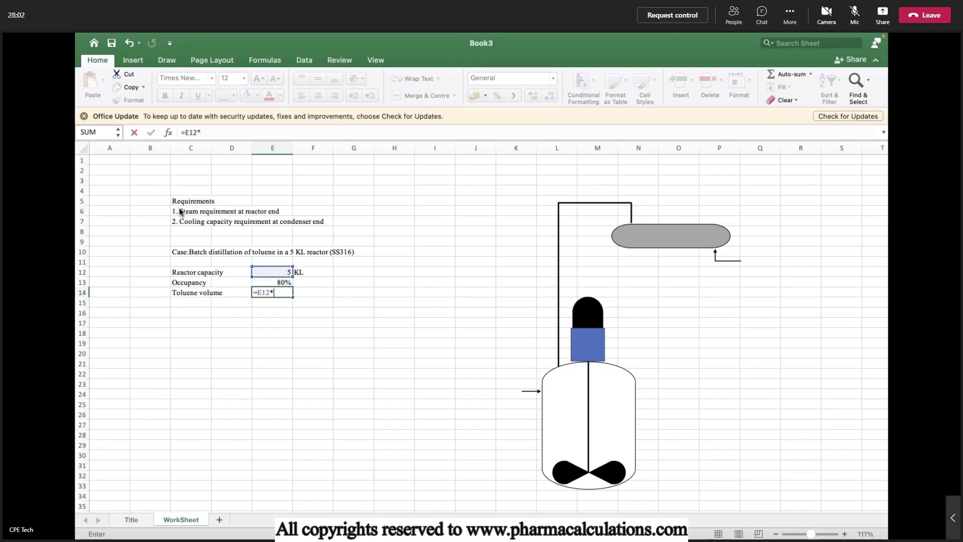
{"action": "type", "text": "E13"}
{"action": "key", "text": "Return"}
{"action": "key", "text": "Up"}
{"action": "key", "text": "Right"}
{"action": "type", "text": "KL"}
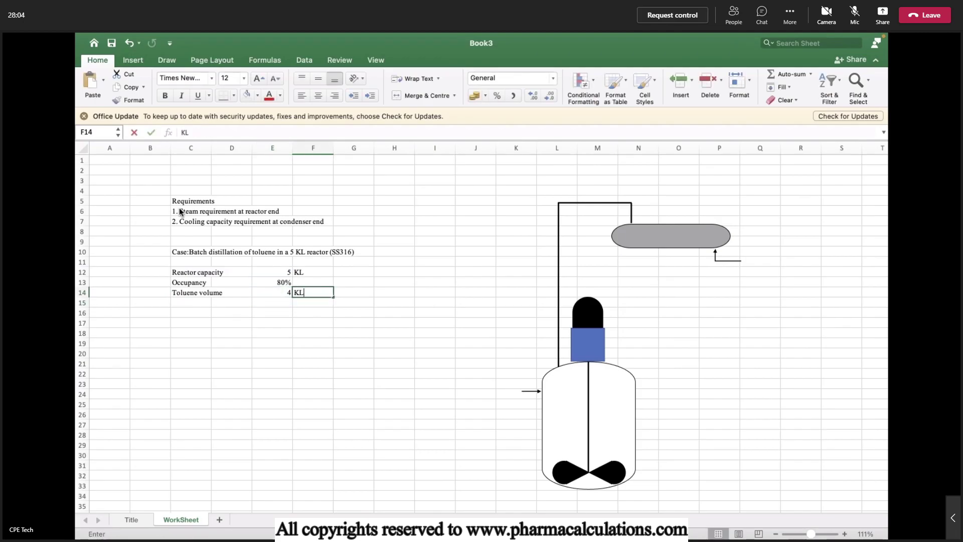
Middle-align and centre the values in column E
{"action": "left_click", "coordinate": [272, 147]}
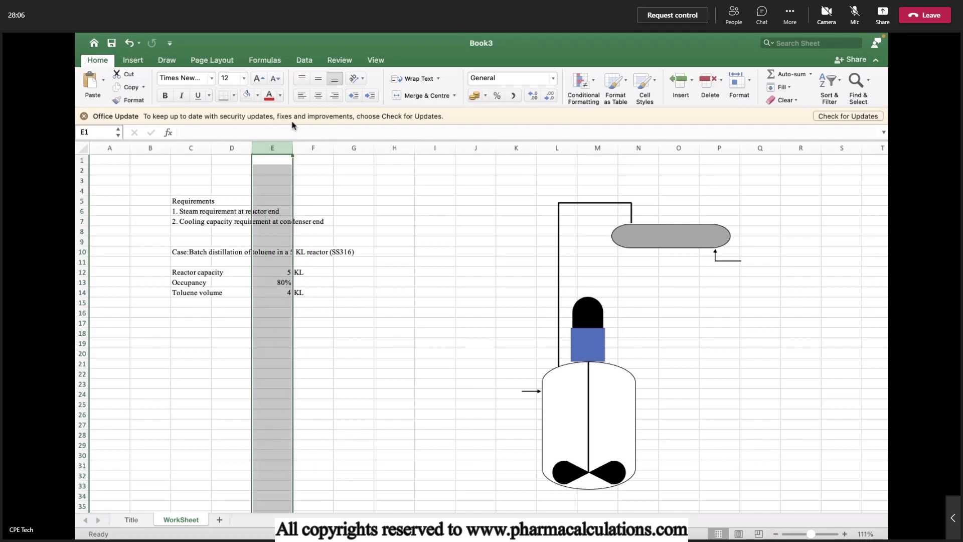
{"action": "left_click", "coordinate": [318, 78]}
{"action": "left_click", "coordinate": [317, 96]}
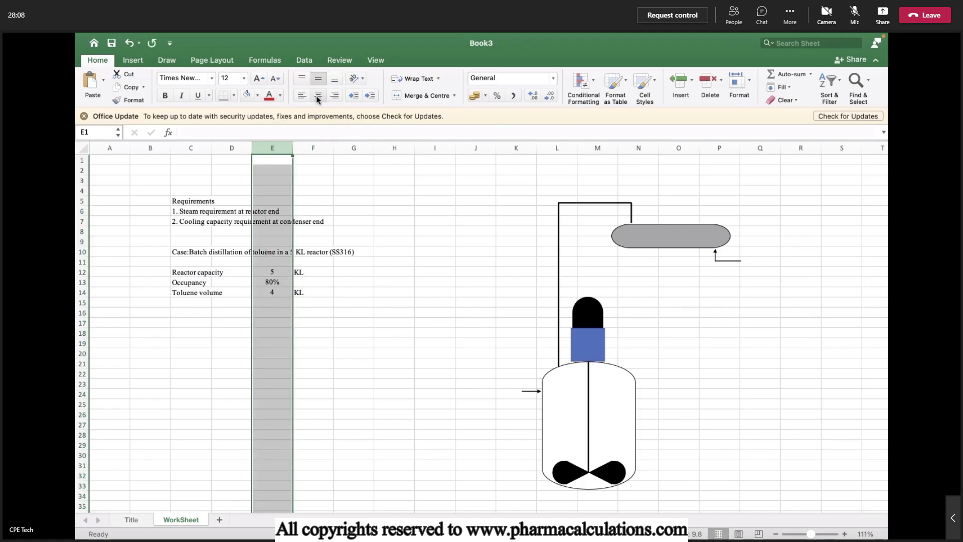
{"action": "left_click", "coordinate": [191, 301]}
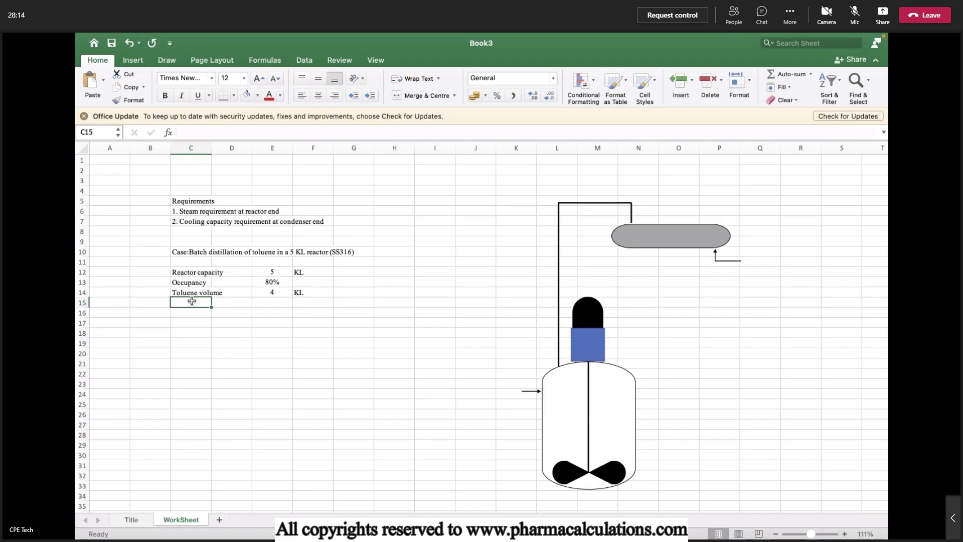
Enter Specific heat 0.45 KCal/Kg.C in row 15
{"action": "type", "text": "Specific heat"}
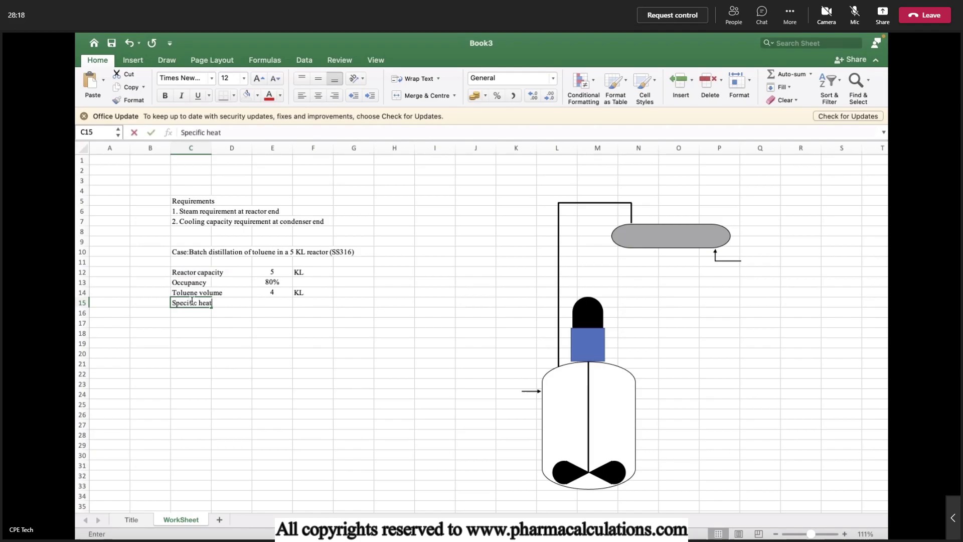
{"action": "key", "text": "Tab"}
{"action": "key", "text": "Tab"}
{"action": "type", "text": "0.45"}
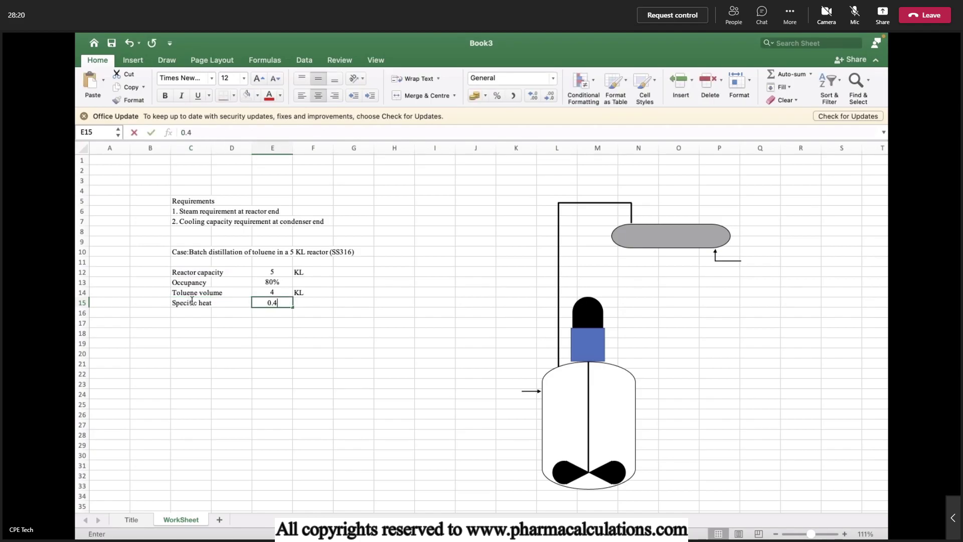
{"action": "key", "text": "Tab"}
{"action": "type", "text": "KCal/Kg.C"}
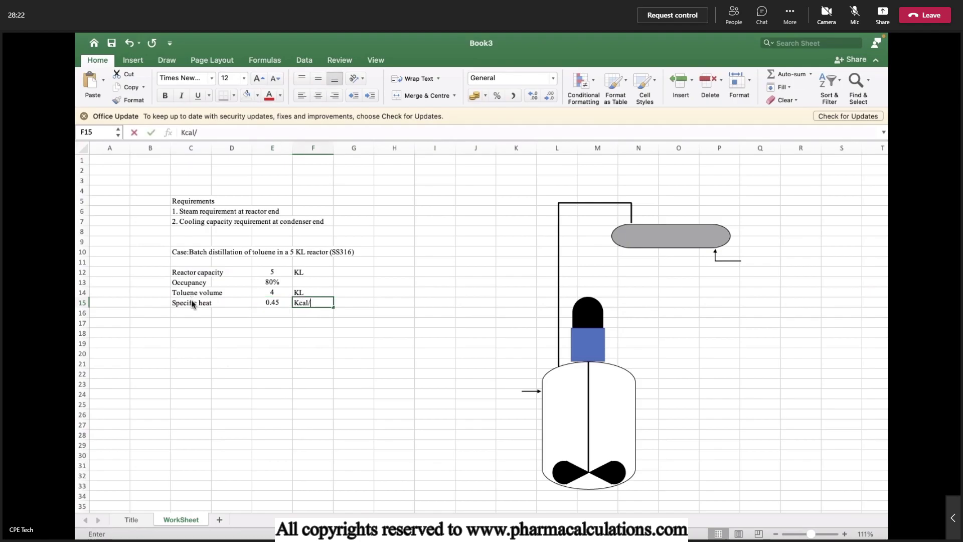
{"action": "key", "text": "Return"}
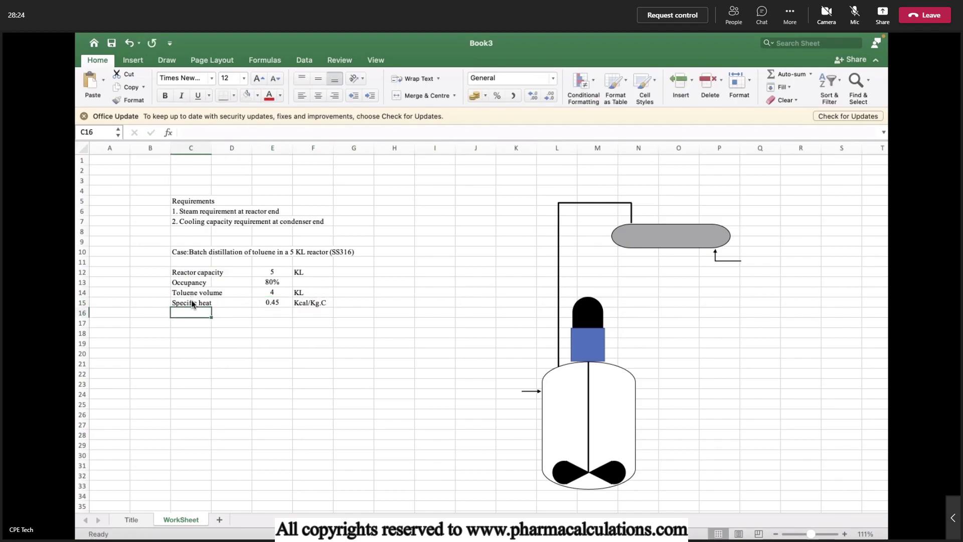
Enter Latent heat 90 Kcal/Kg in row 16
{"action": "type", "text": "Latent heat"}
{"action": "key", "text": "Tab"}
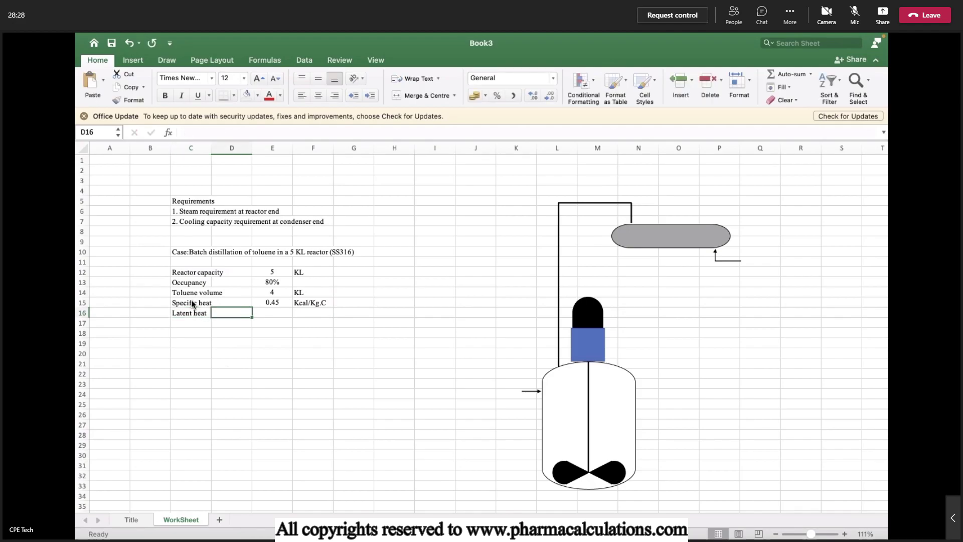
{"action": "key", "text": "Tab"}
{"action": "type", "text": "90"}
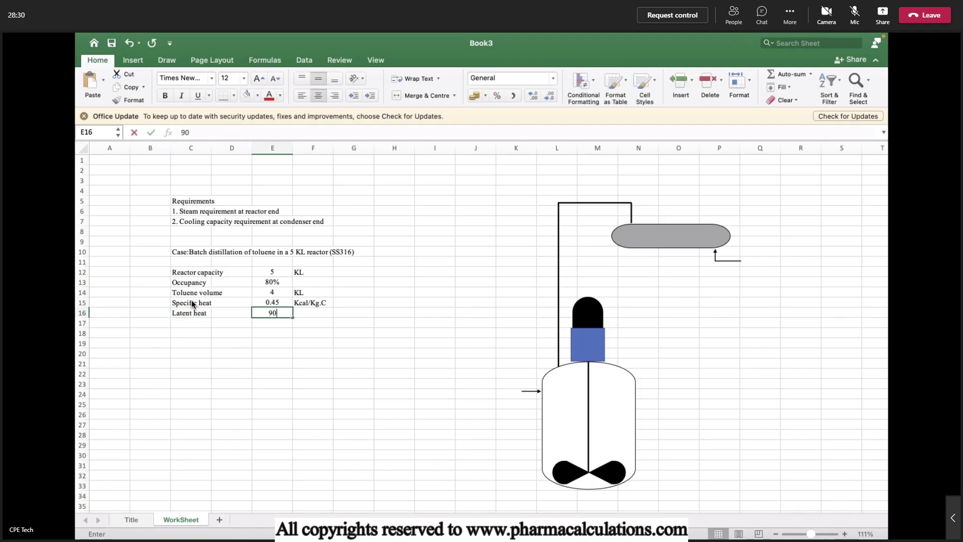
{"action": "key", "text": "Tab"}
{"action": "type", "text": "Kcal/Kg."}
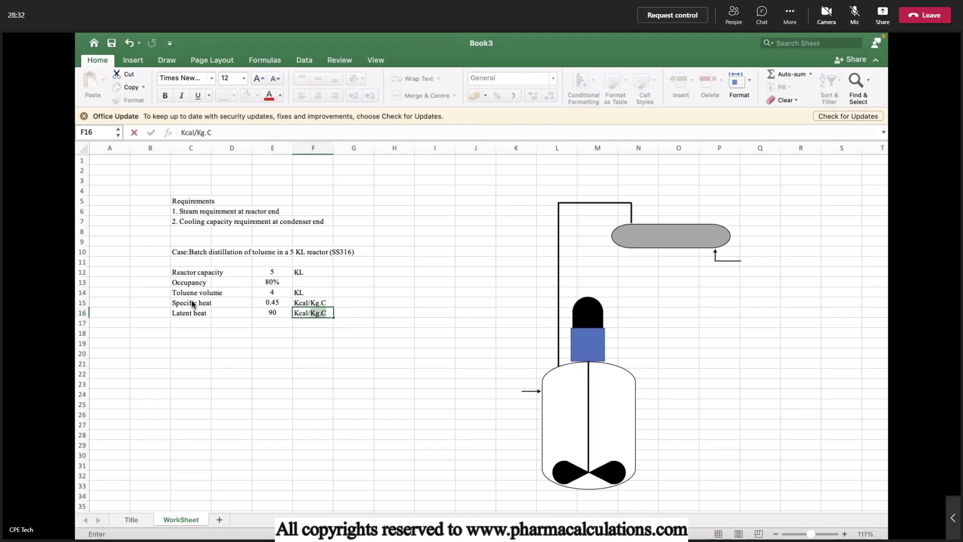
{"action": "key", "text": "BackSpace"}
{"action": "key", "text": "BackSpace"}
{"action": "key", "text": "Return"}
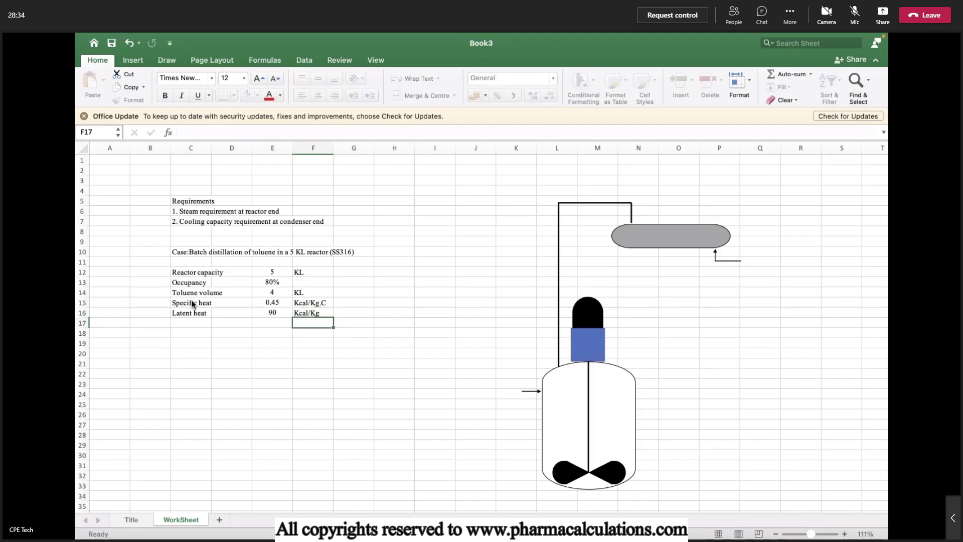
{"action": "key", "text": "Left"}
{"action": "key", "text": "Left"}
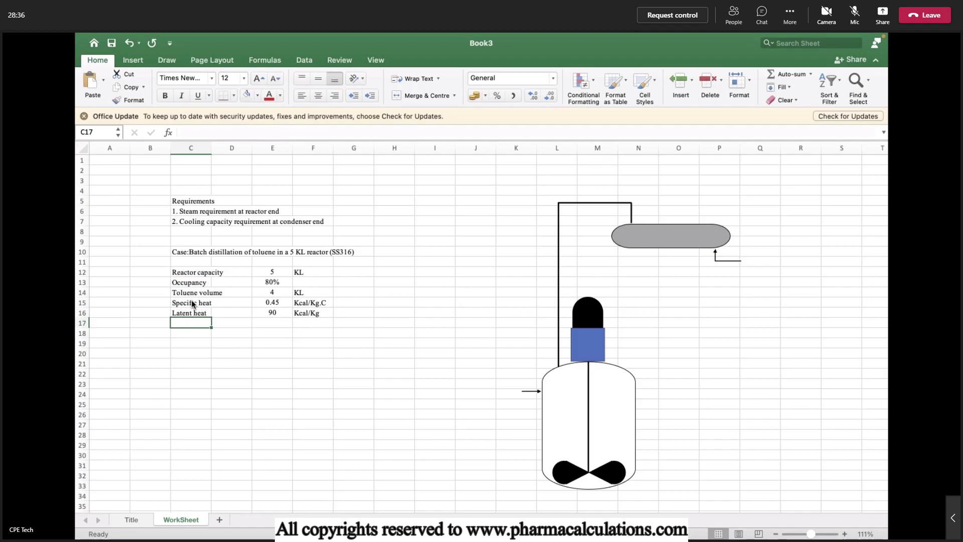
Enter Initial temp. 30 C in row 18
{"action": "key", "text": "Down"}
{"action": "type", "text": "Initial"}
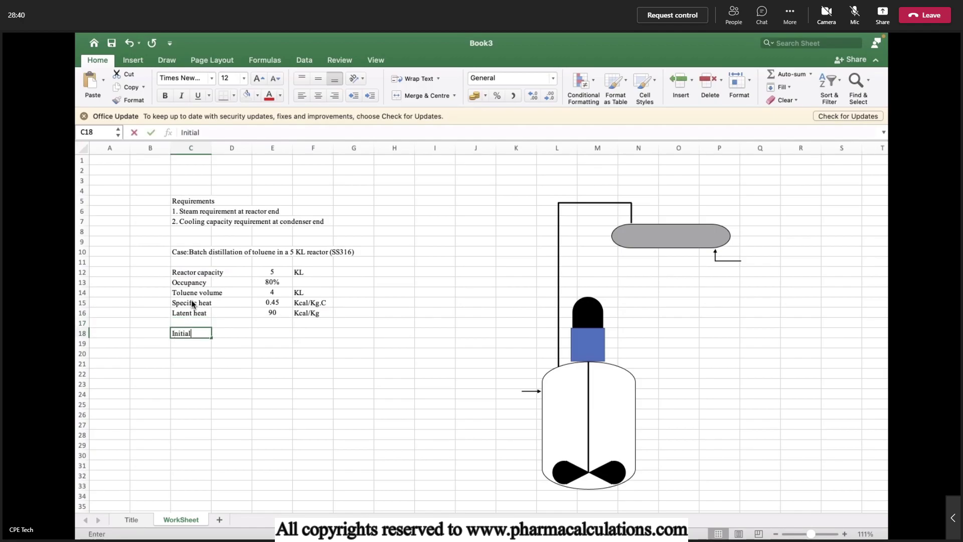
{"action": "type", "text": " temp."}
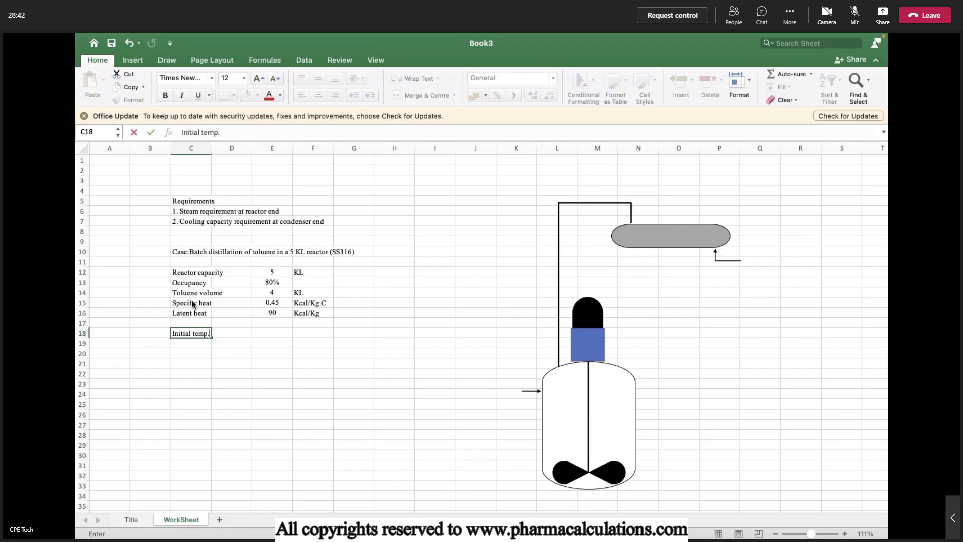
{"action": "key", "text": "Right"}
{"action": "key", "text": "Right"}
{"action": "type", "text": "30"}
{"action": "key", "text": "Right"}
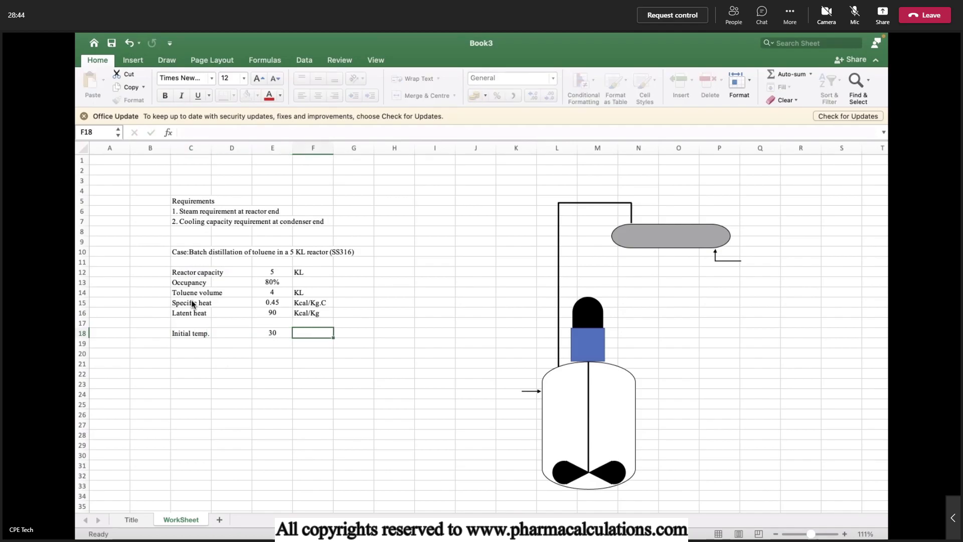
{"action": "type", "text": "C"}
{"action": "key", "text": "Return"}
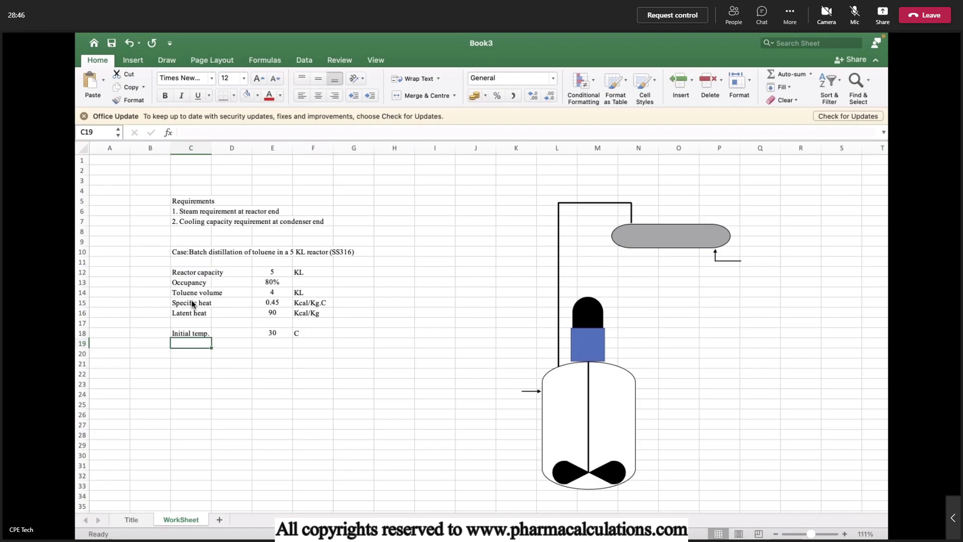
Enter Final temp. 100.6 C in row 19
{"action": "type", "text": "Final "}
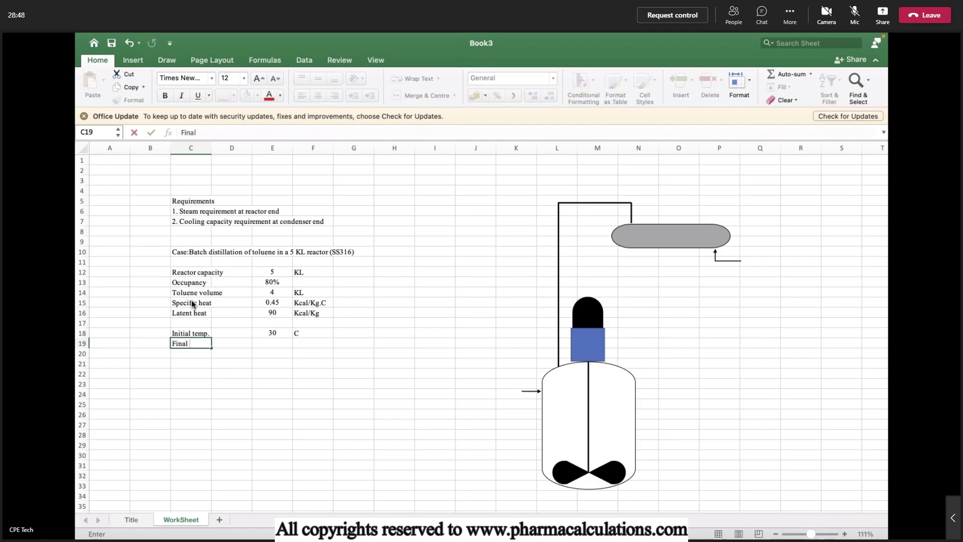
{"action": "type", "text": "temp."}
{"action": "key", "text": "Right"}
{"action": "key", "text": "Right"}
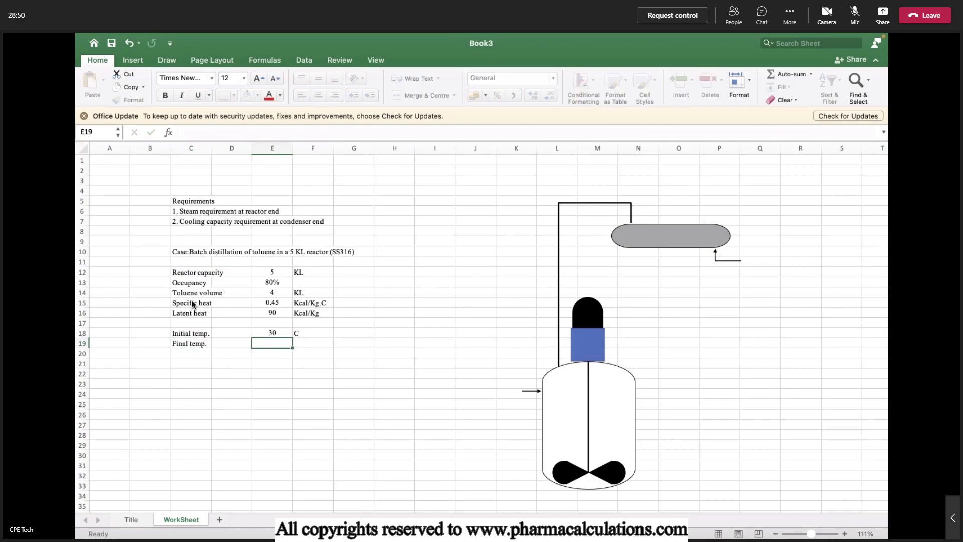
{"action": "type", "text": "100.6"}
{"action": "key", "text": "Right"}
{"action": "type", "text": "C"}
{"action": "key", "text": "Return"}
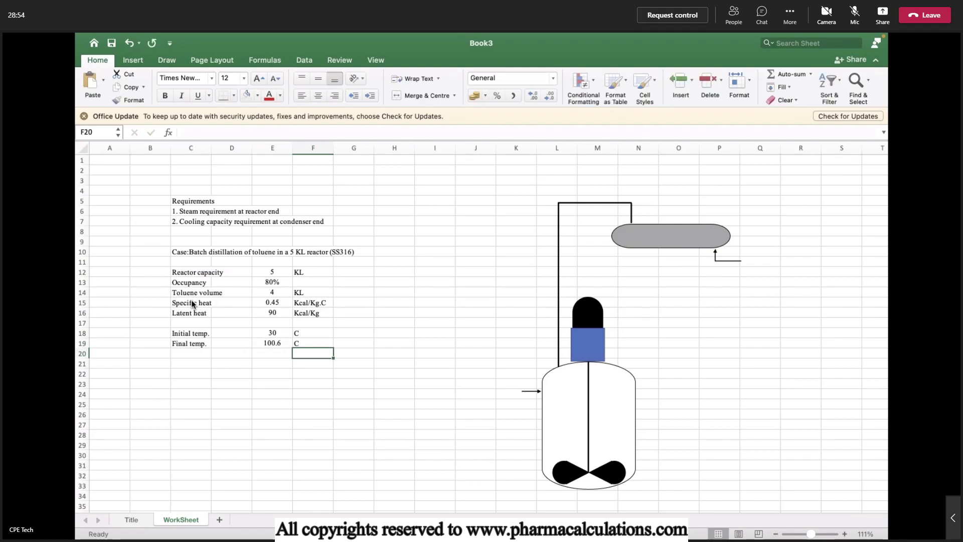
{"action": "key", "text": "Left"}
{"action": "key", "text": "Left"}
{"action": "key", "text": "Left"}
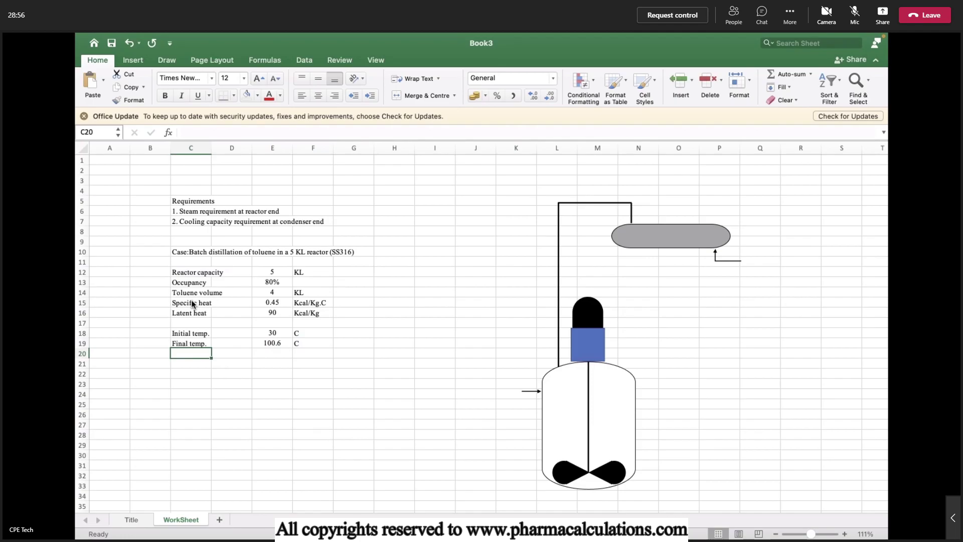
{"action": "key", "text": "Down"}
{"action": "key", "text": "Down"}
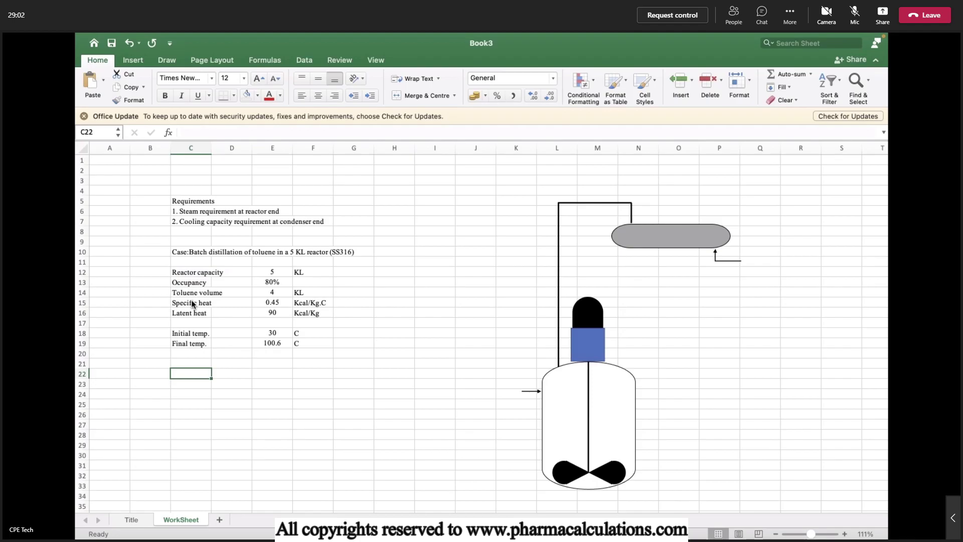
{"action": "type", "text": "Demand"}
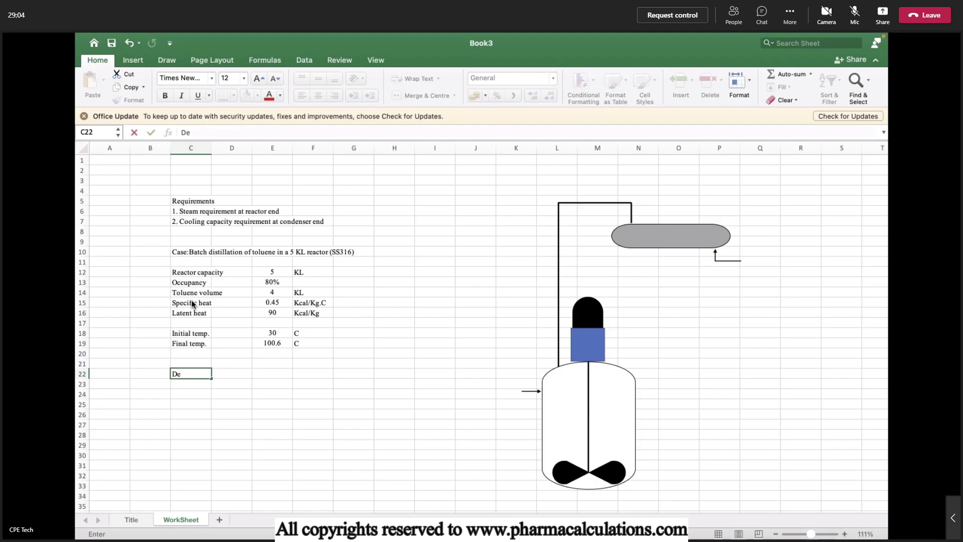
{"action": "key", "text": "Tab"}
{"action": "key", "text": "Tab"}
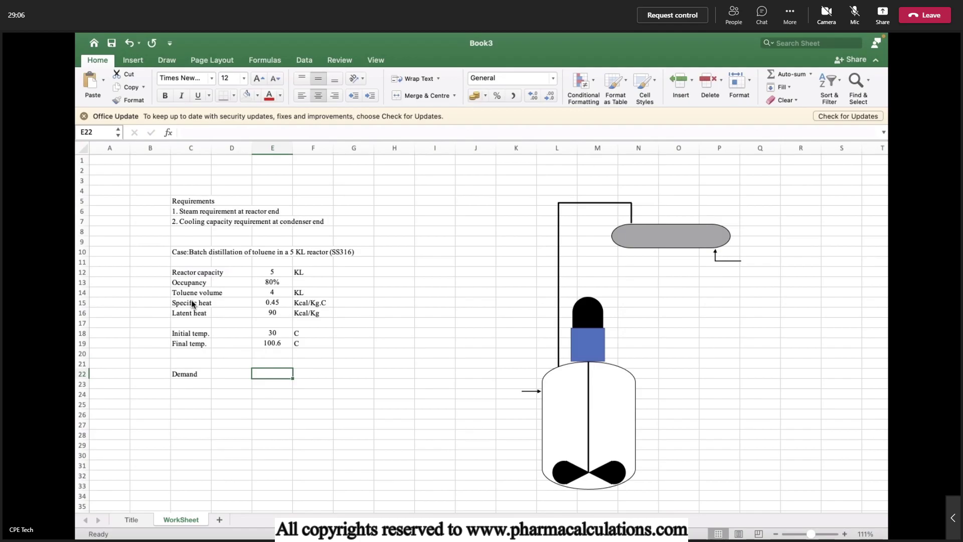
{"action": "type", "text": "M x"}
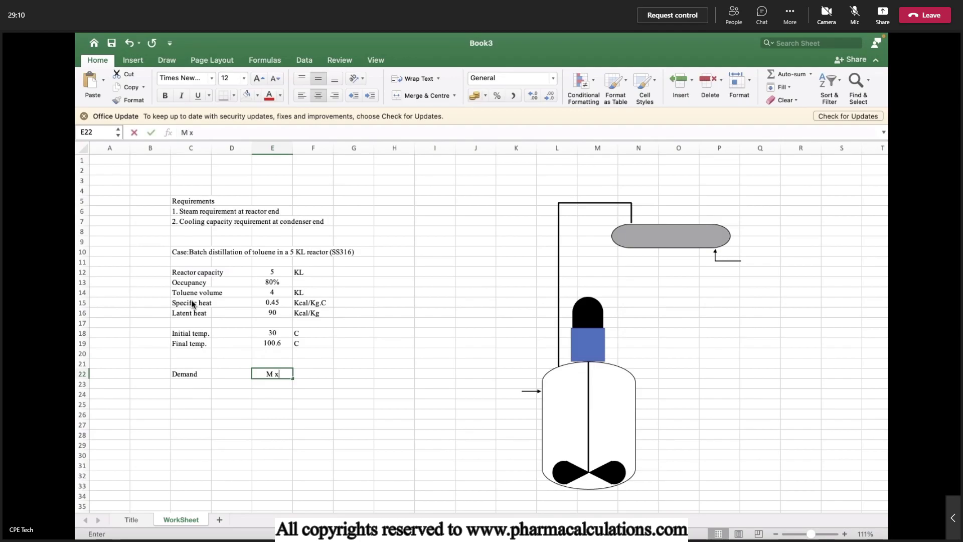
{"action": "type", "text": " Cp x d"}
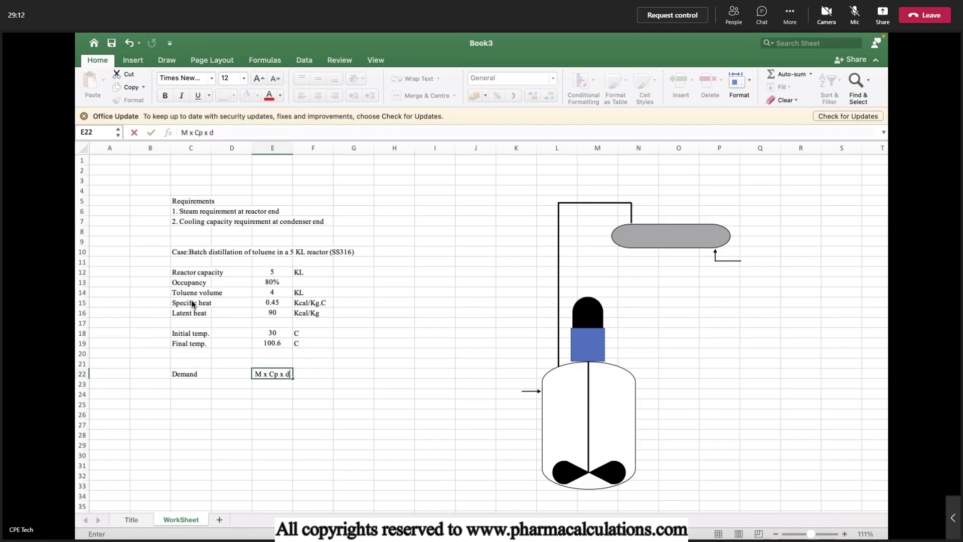
{"action": "type", "text": "T / M x L"}
{"action": "key", "text": "Return"}
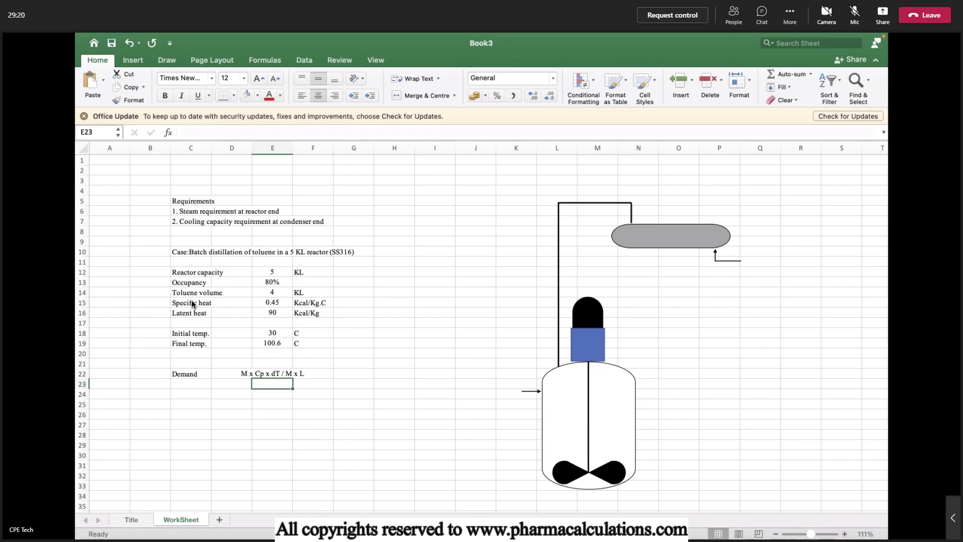
{"action": "double_click", "coordinate": [269, 344]}
{"action": "key", "text": "BackSpace"}
{"action": "type", "text": "1"}
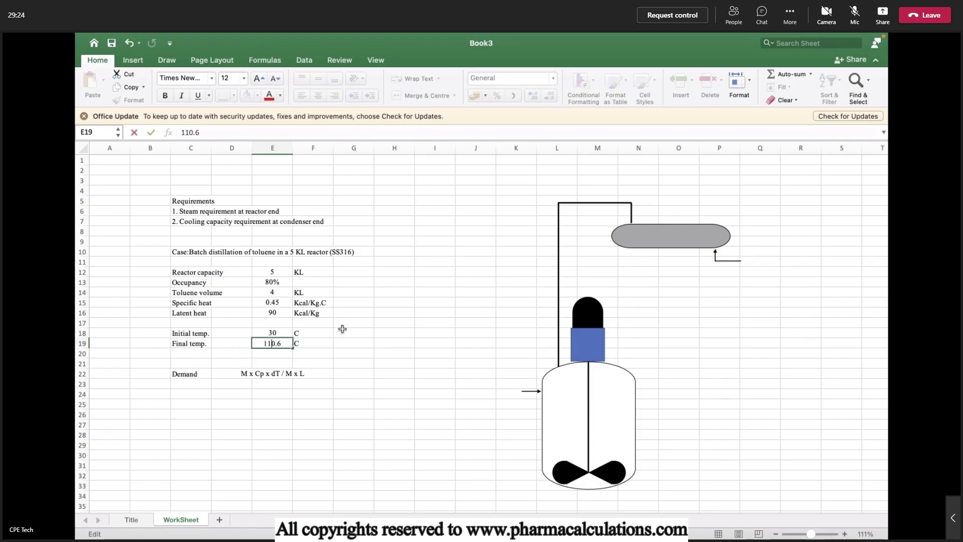
{"action": "key", "text": "Return"}
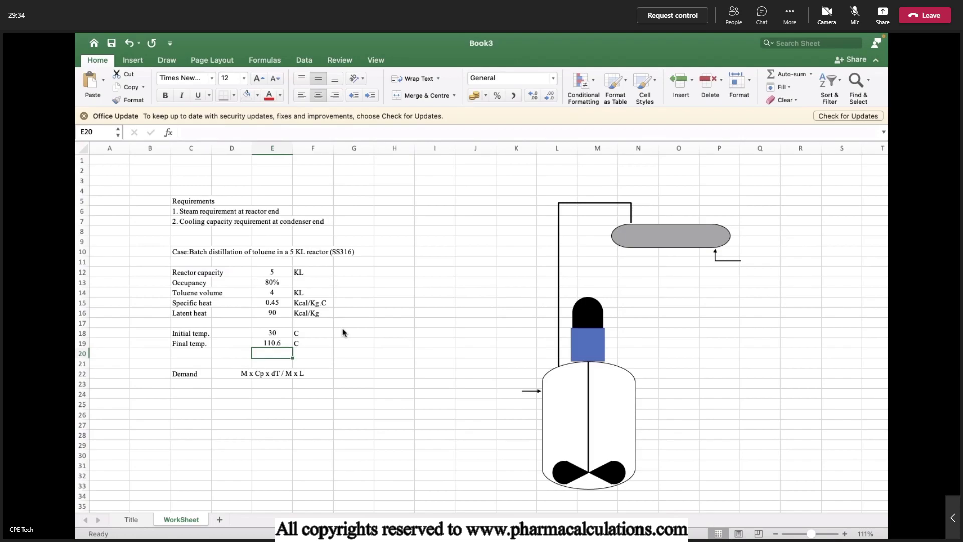
{"action": "key", "text": "Down"}
{"action": "key", "text": "Down"}
{"action": "key", "text": "Down"}
{"action": "key", "text": "Down"}
Label row 24 'Sensible heat' with formula =E14*1000*0.868*E15*(E19-E18) and unit Kcal
{"action": "key", "text": "Left"}
{"action": "key", "text": "Left"}
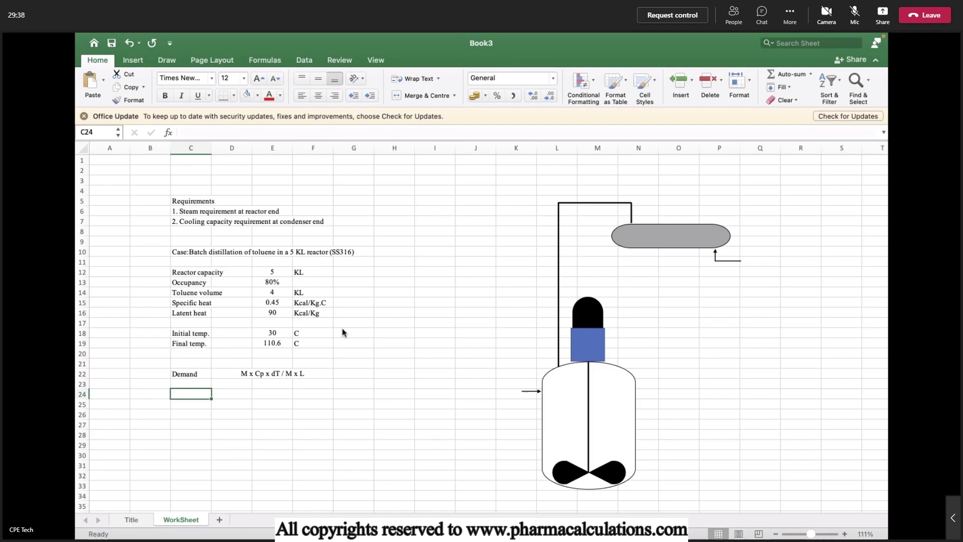
{"action": "type", "text": "Sensible heat"}
{"action": "key", "text": "Right"}
{"action": "key", "text": "Right"}
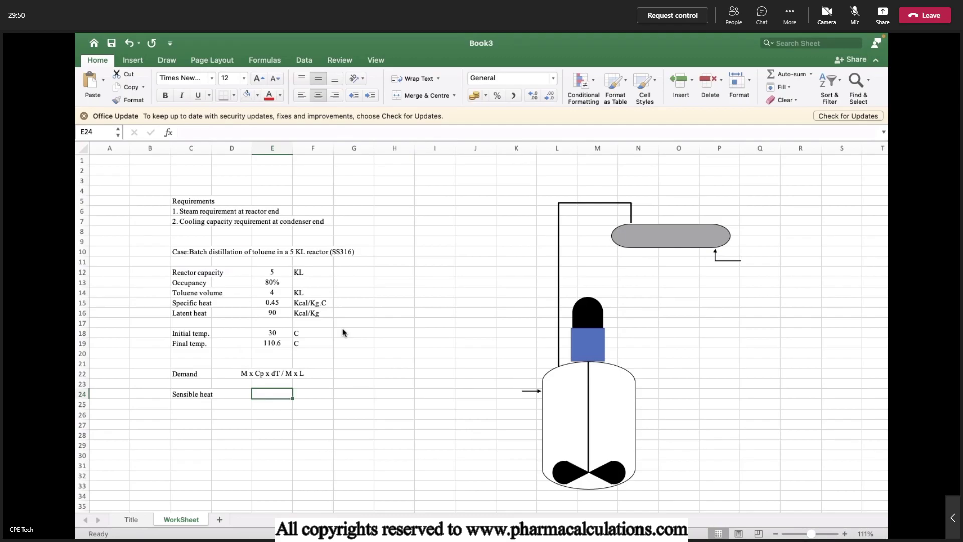
{"action": "type", "text": "="}
{"action": "left_click", "coordinate": [273, 295]}
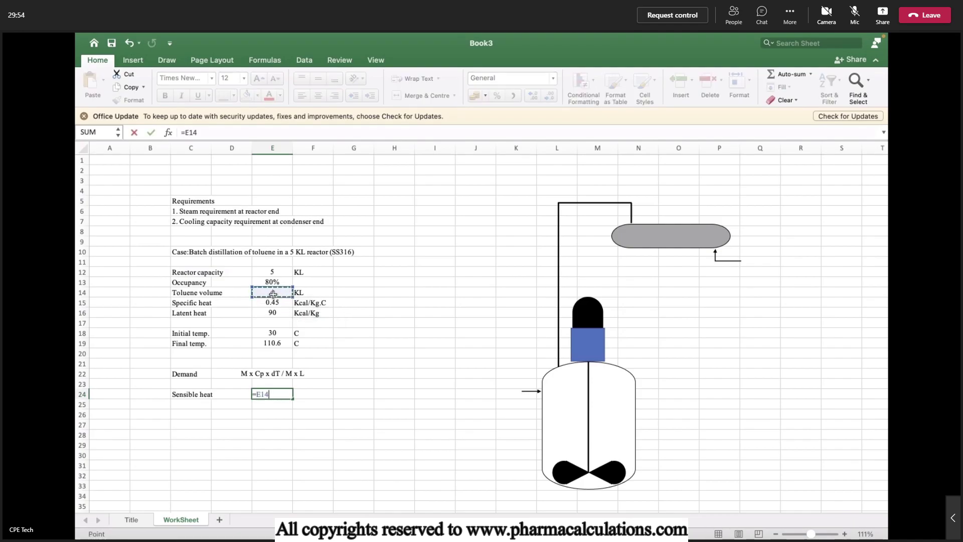
{"action": "type", "text": "*1000*"}
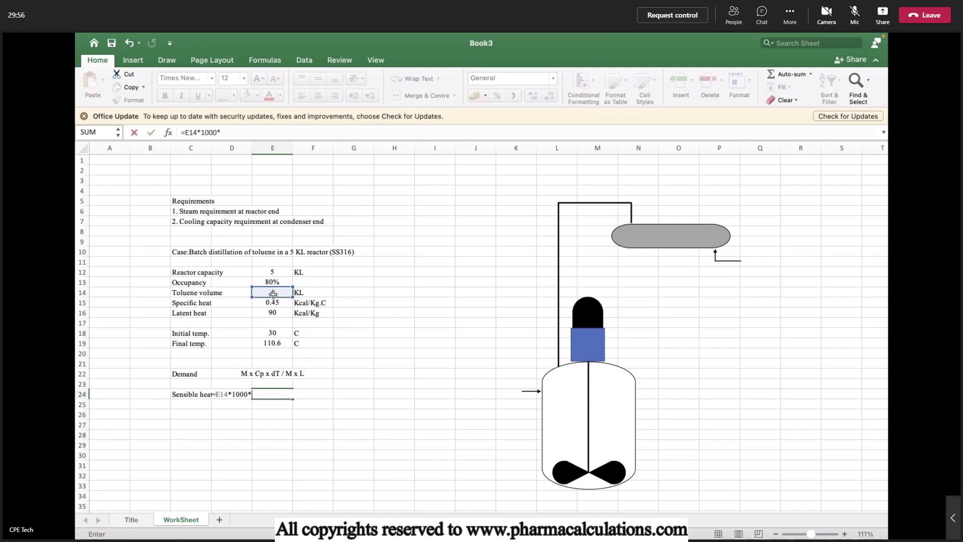
{"action": "type", "text": "0.868"}
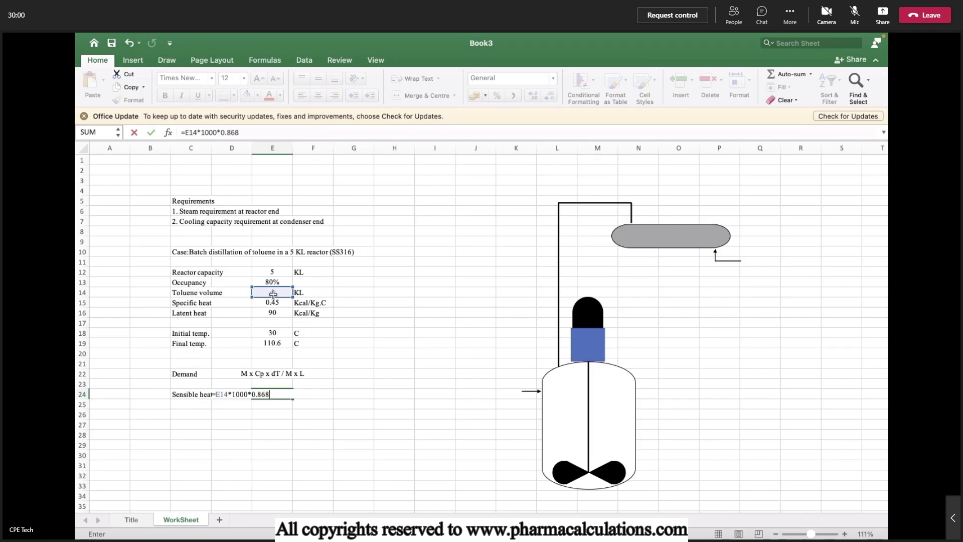
{"action": "type", "text": "*"}
{"action": "left_click", "coordinate": [274, 303]}
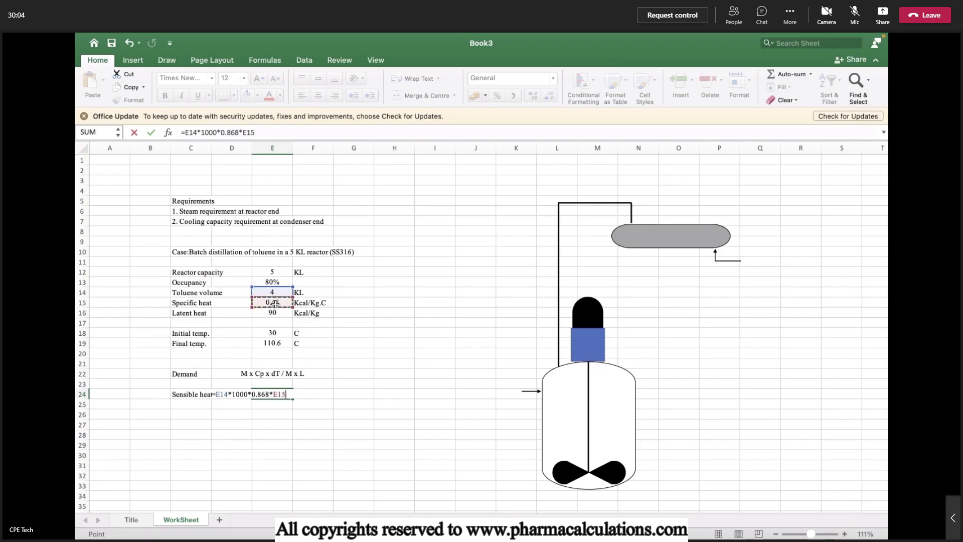
{"action": "type", "text": "*("}
{"action": "left_click", "coordinate": [280, 344]}
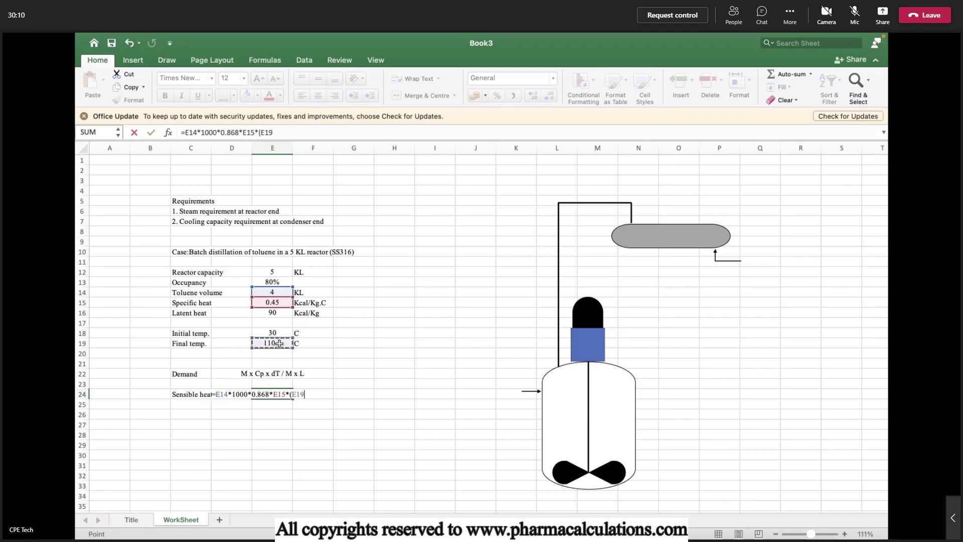
{"action": "type", "text": "-"}
{"action": "left_click", "coordinate": [277, 334]}
{"action": "type", "text": ")"}
{"action": "key", "text": "Tab"}
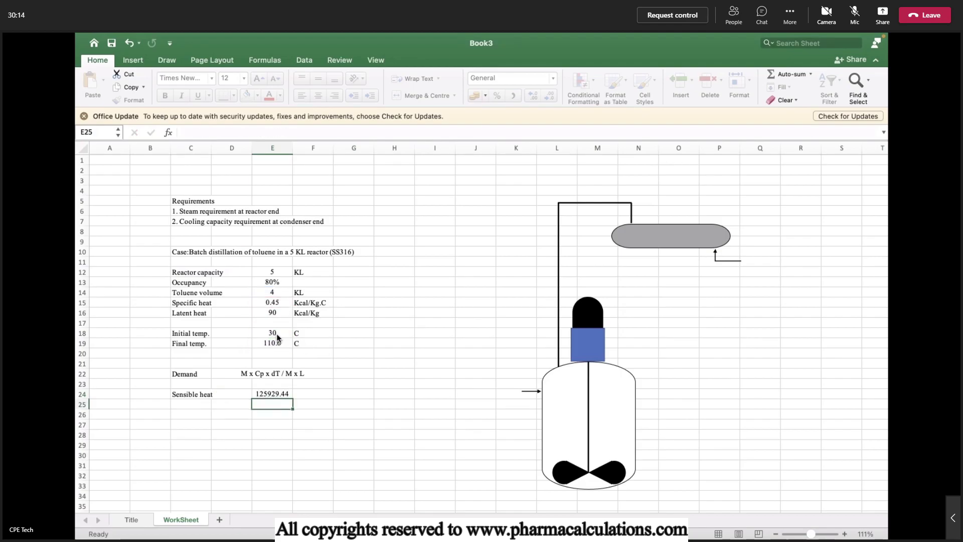
{"action": "type", "text": "Kcal"}
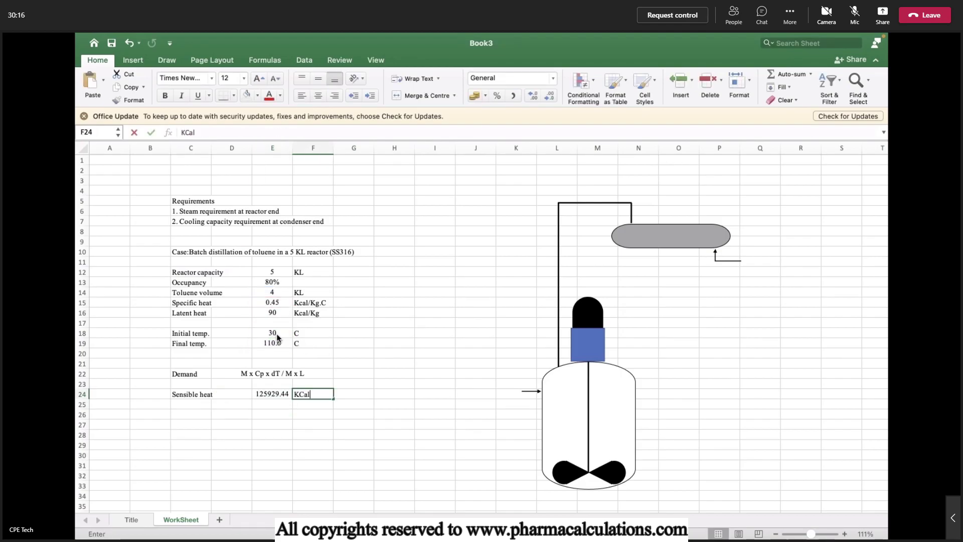
{"action": "key", "text": "Return"}
{"action": "key", "text": "Left"}
{"action": "key", "text": "Left"}
{"action": "key", "text": "Left"}
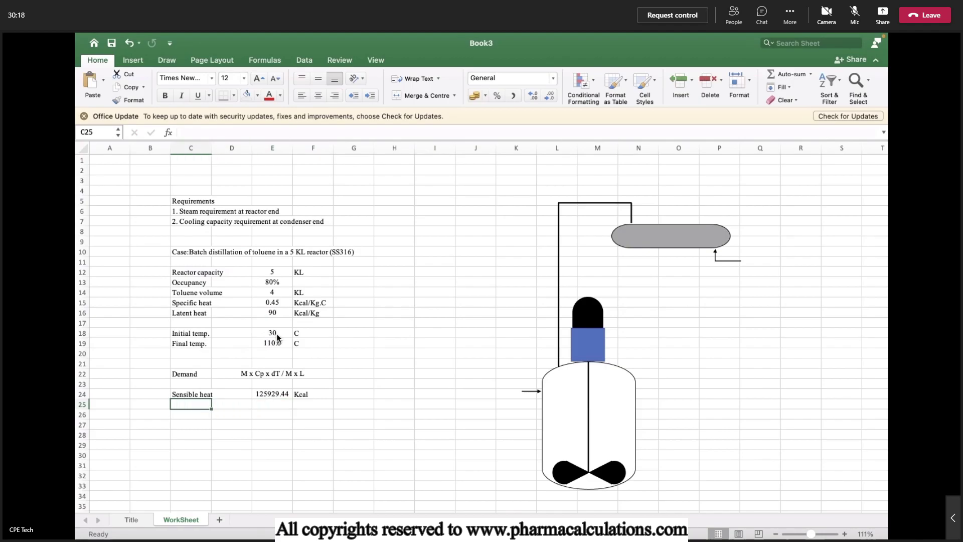
Label row 25 'Latent heat' with formula =E14*1000*0.868*E16 and unit KCal
{"action": "type", "text": "Latent heat"}
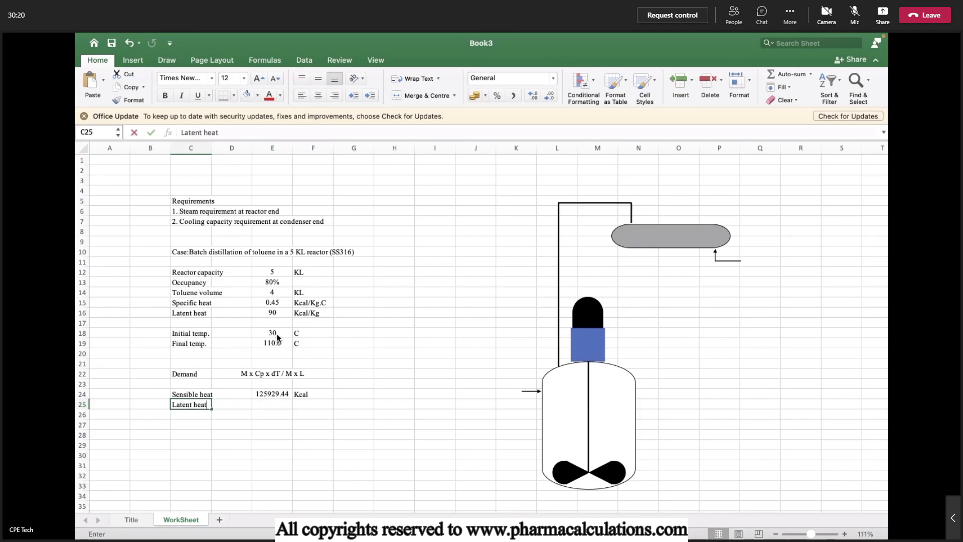
{"action": "key", "text": "Right"}
{"action": "key", "text": "Right"}
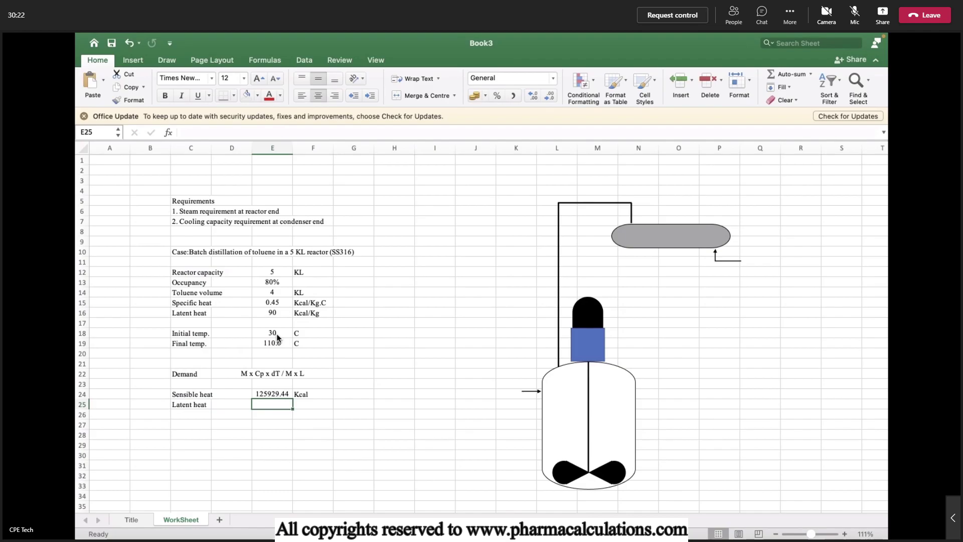
{"action": "type", "text": "="}
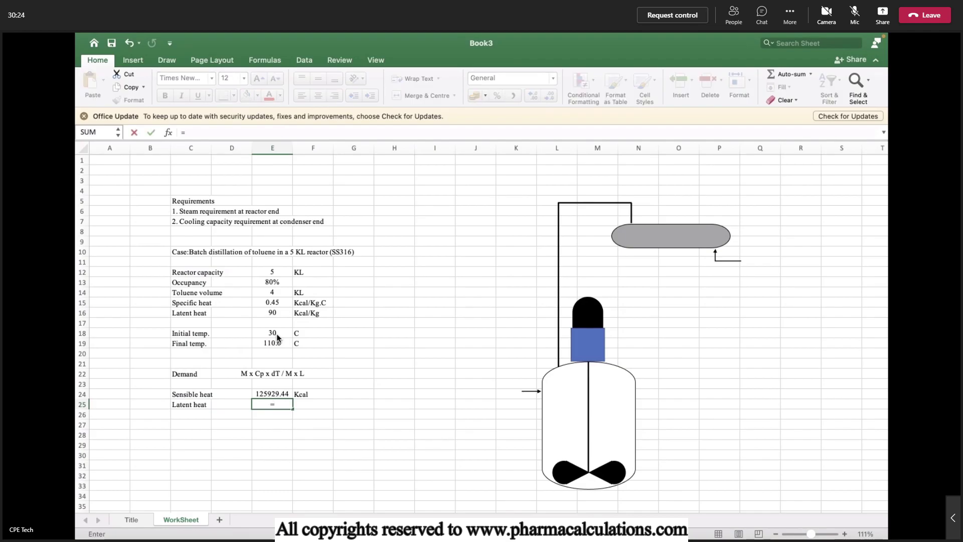
{"action": "left_click", "coordinate": [266, 294]}
{"action": "type", "text": "*1000"}
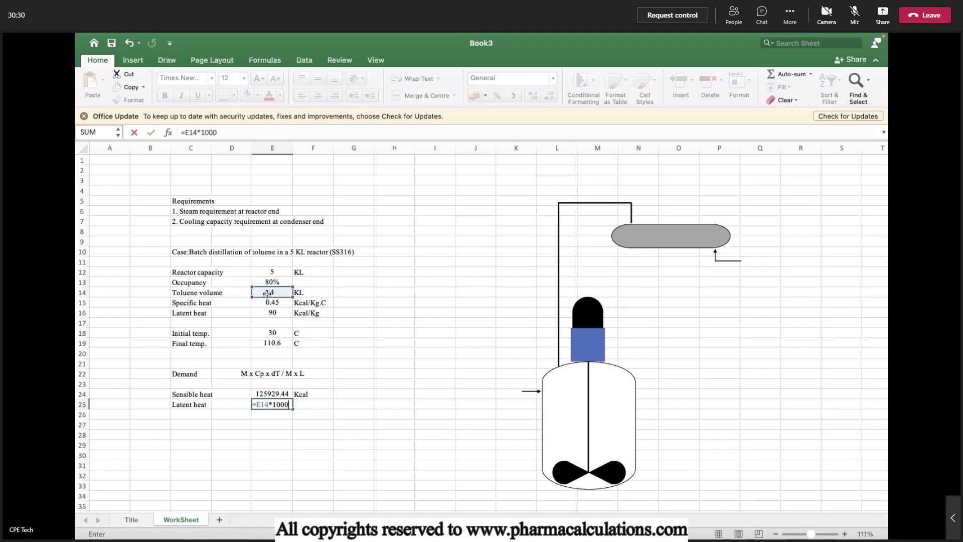
{"action": "type", "text": "*0.86"}
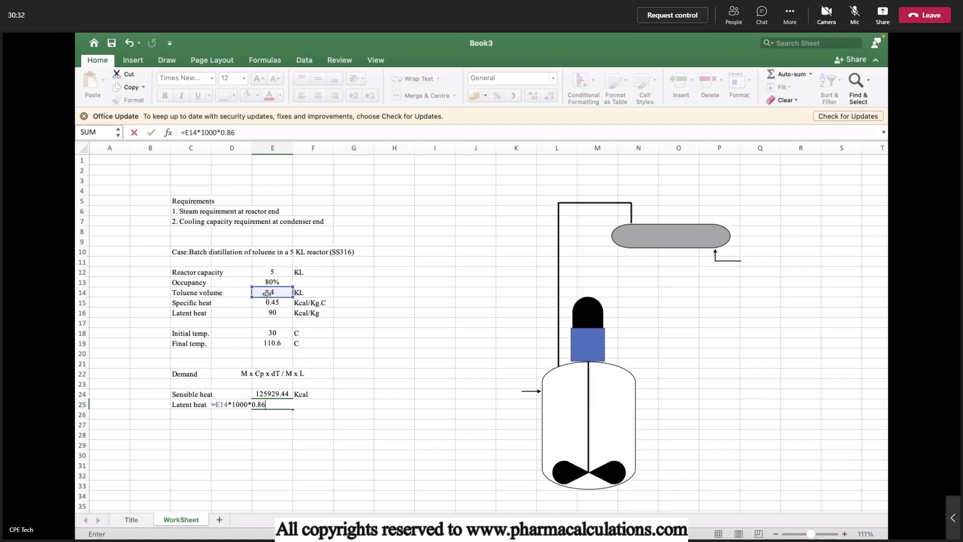
{"action": "type", "text": "8*"}
{"action": "left_click", "coordinate": [266, 313]}
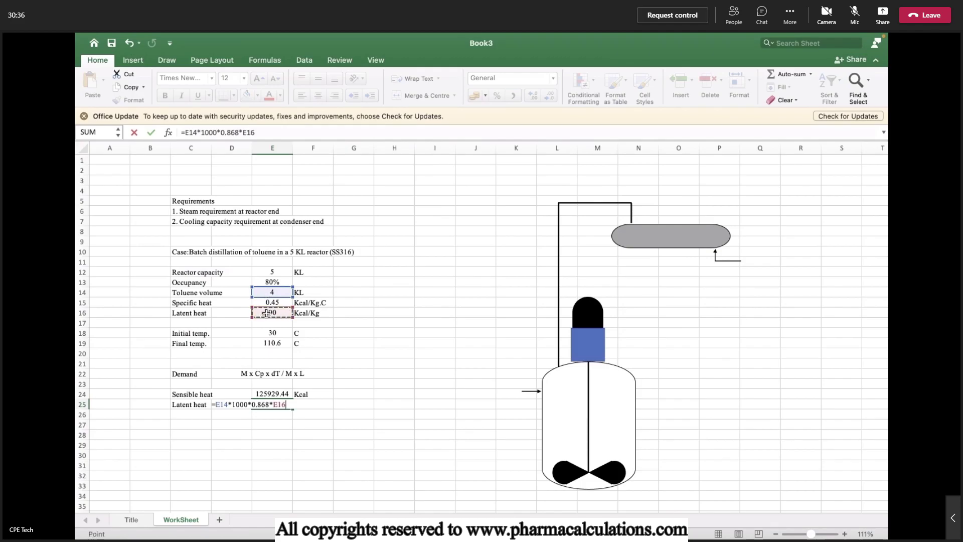
{"action": "key", "text": "Tab"}
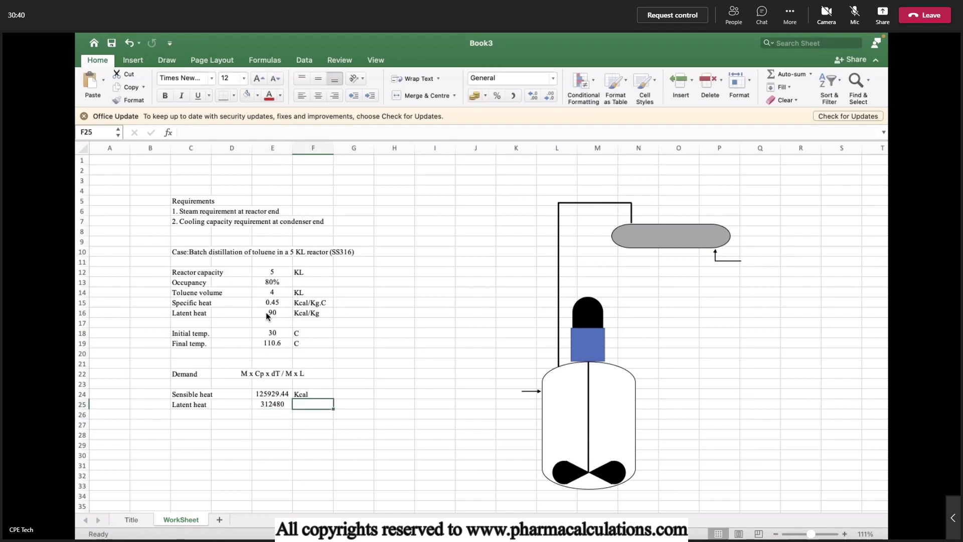
{"action": "type", "text": "KCal"}
{"action": "key", "text": "Return"}
{"action": "key", "text": "Left"}
{"action": "key", "text": "Left"}
{"action": "key", "text": "Left"}
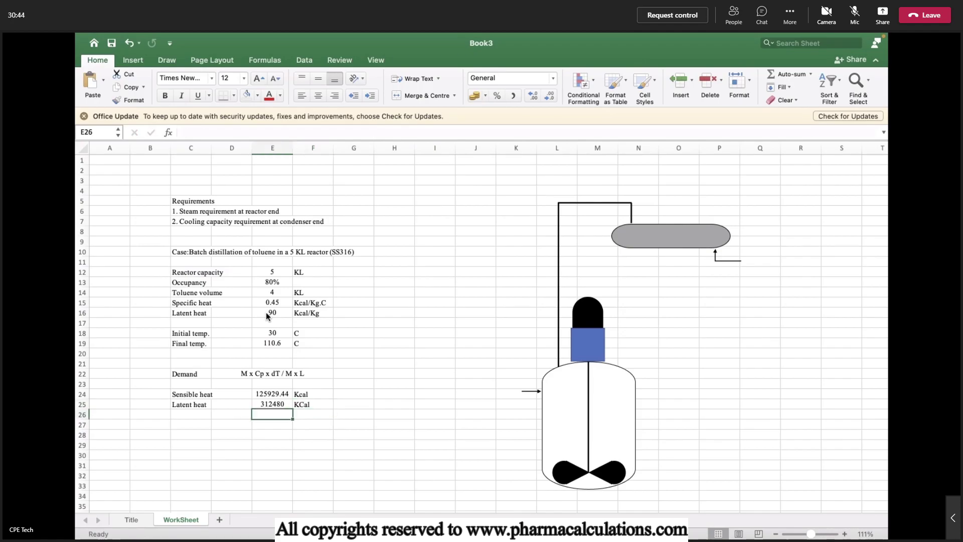
Label row 28 'Total heat load' with formula =E25+E24 and unit Kcal
{"action": "key", "text": "Down"}
{"action": "key", "text": "Down"}
{"action": "type", "text": "Tot"}
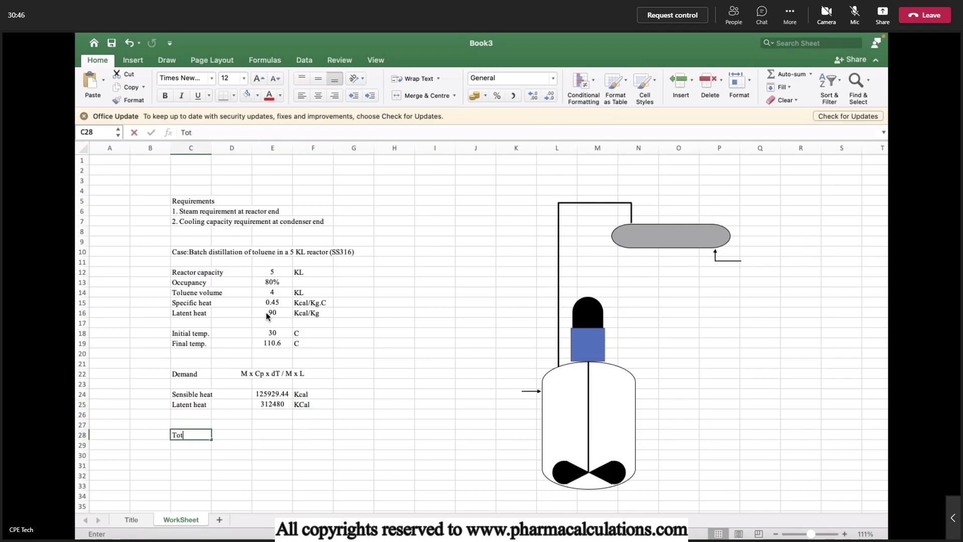
{"action": "type", "text": "al heat load"}
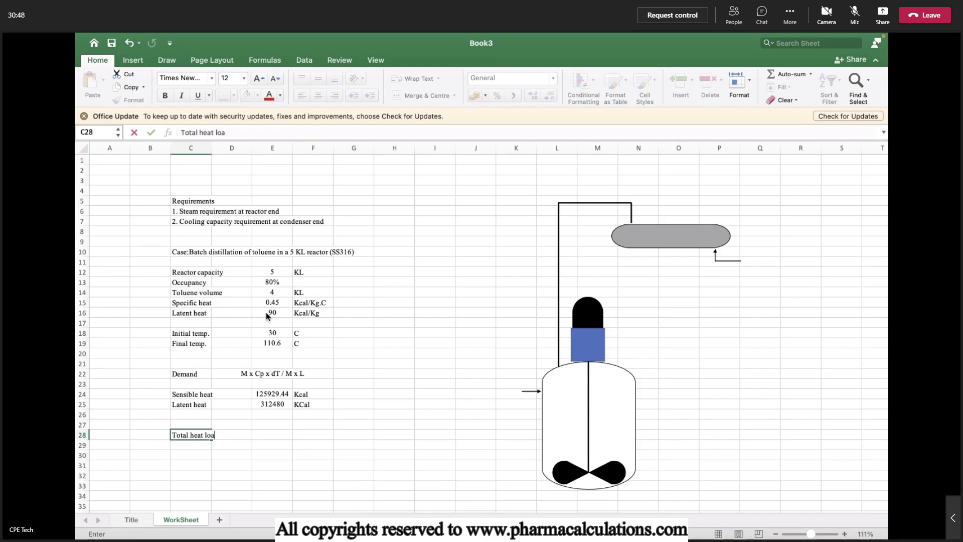
{"action": "key", "text": "Right"}
{"action": "key", "text": "Right"}
{"action": "type", "text": "="}
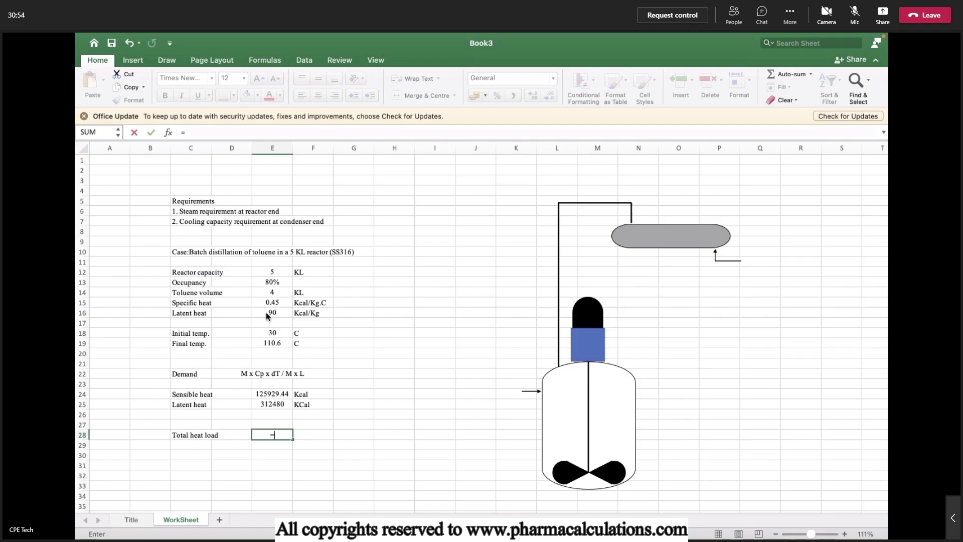
{"action": "key", "text": "Up"}
{"action": "key", "text": "Up"}
{"action": "key", "text": "Up"}
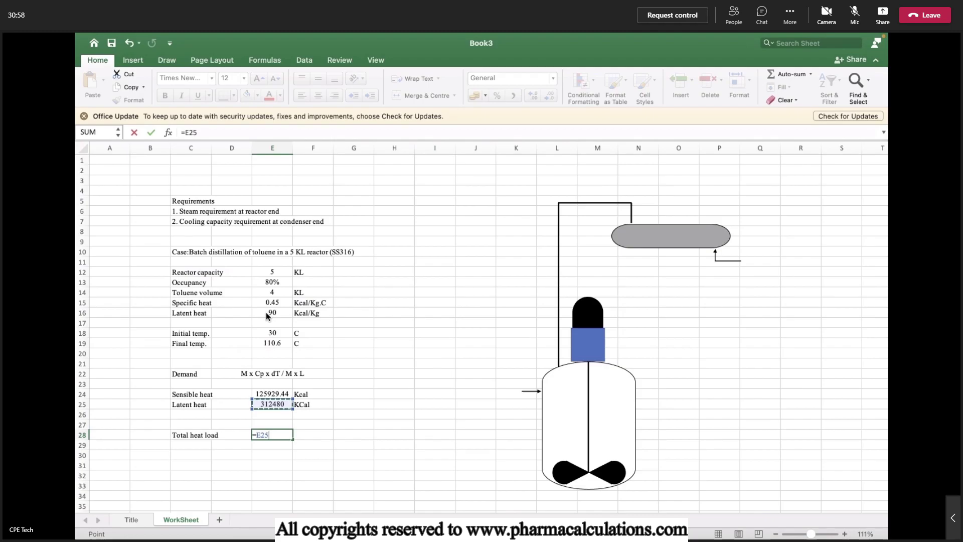
{"action": "type", "text": "+"}
{"action": "key", "text": "Up"}
{"action": "key", "text": "Up"}
{"action": "key", "text": "Up"}
{"action": "key", "text": "Return"}
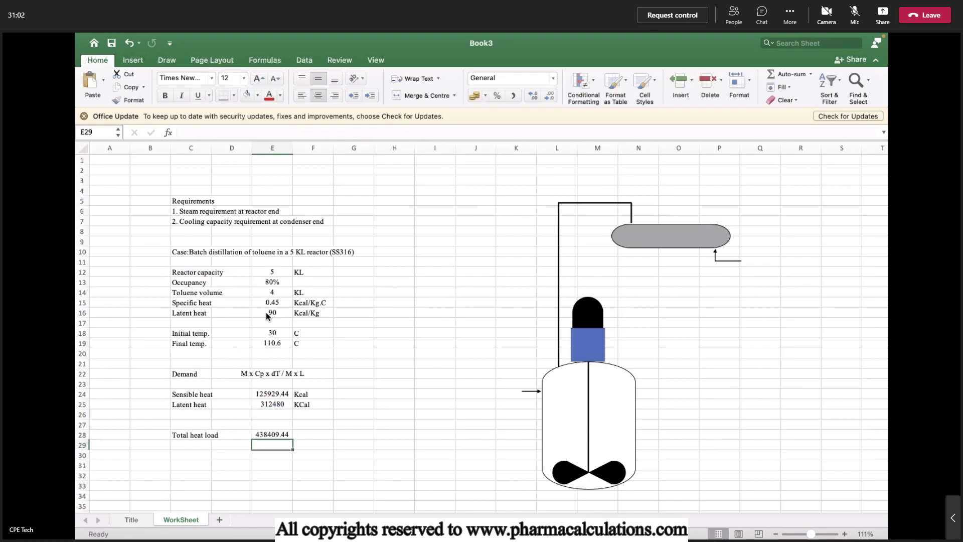
{"action": "key", "text": "Up"}
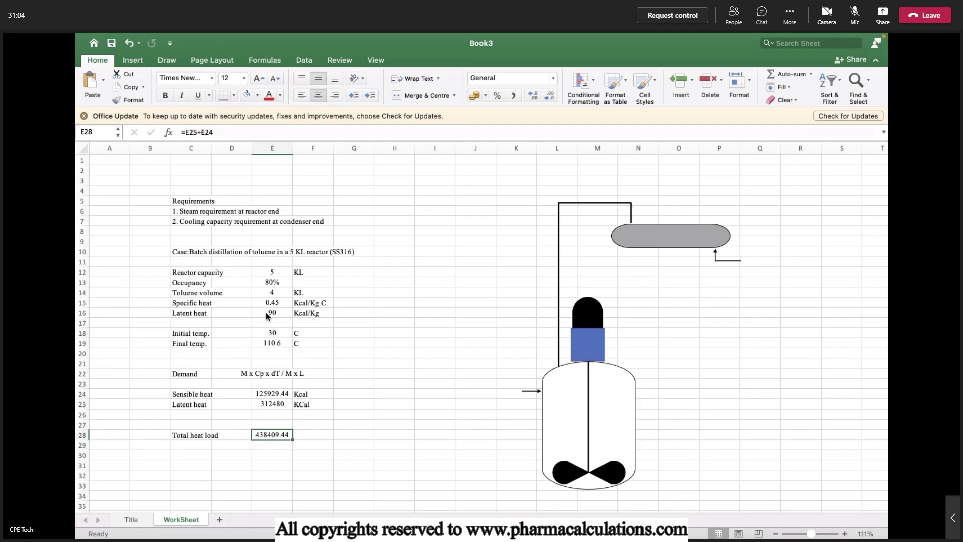
{"action": "key", "text": "Right"}
{"action": "type", "text": "Kcal"}
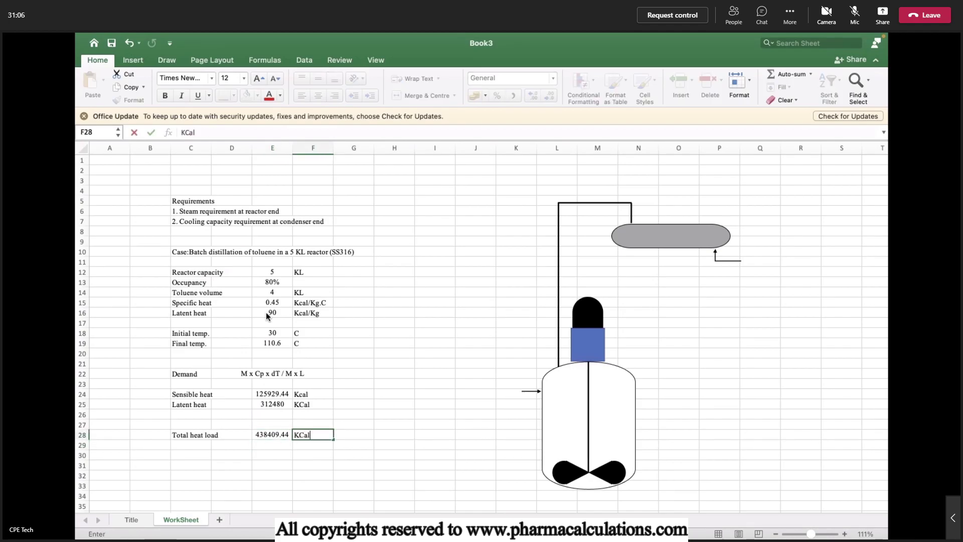
{"action": "key", "text": "Return"}
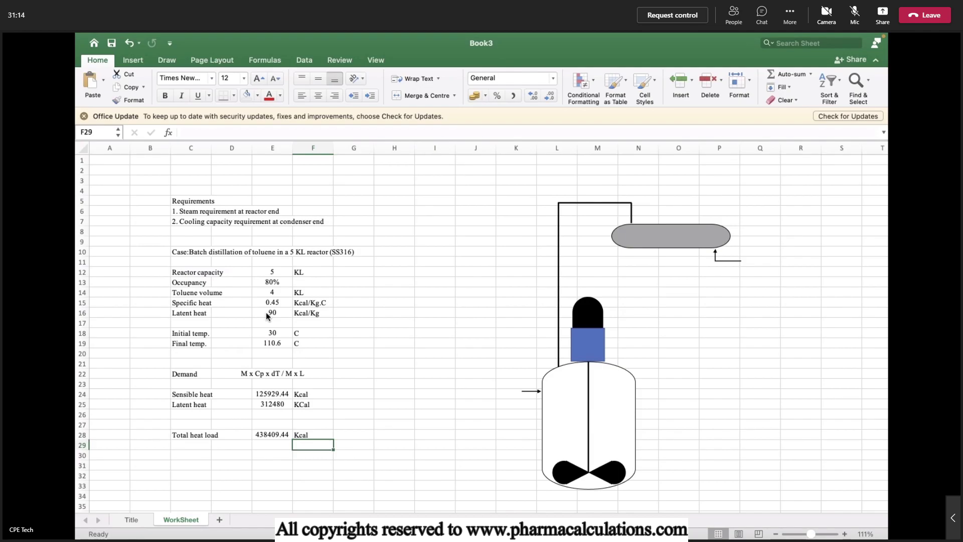
{"action": "key", "text": "Left"}
{"action": "key", "text": "Left"}
{"action": "key", "text": "Left"}
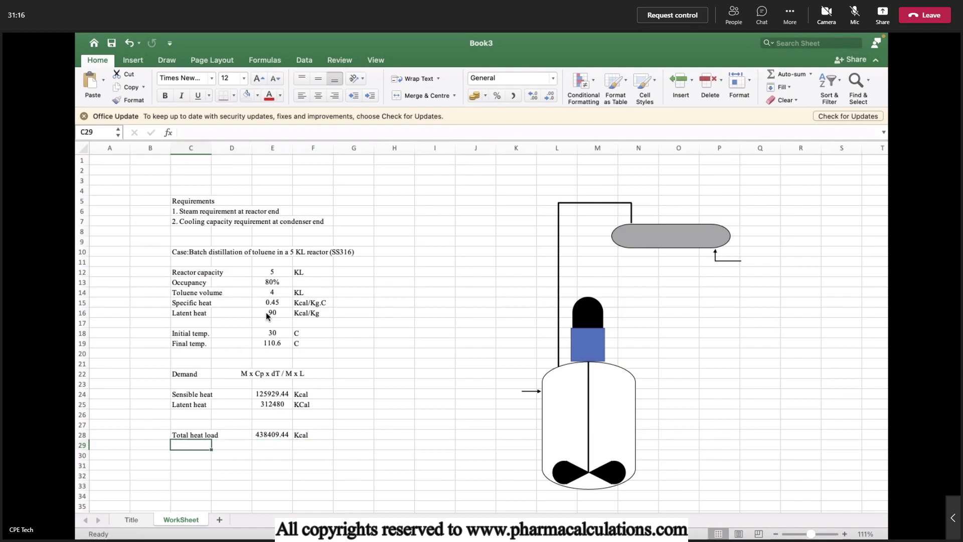
{"action": "key", "text": "Down"}
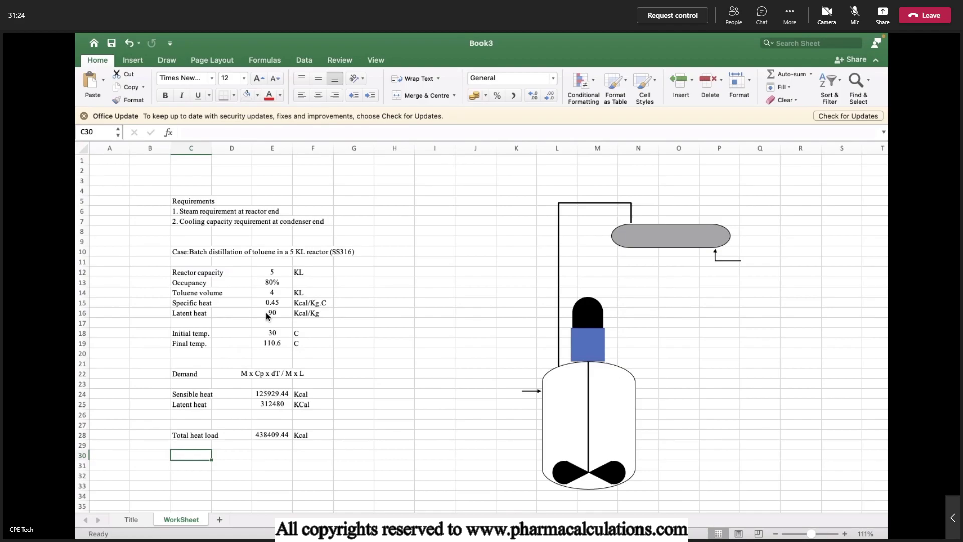
Add a Utility row with the value Steam
{"action": "type", "text": "Utility"}
{"action": "key", "text": "Tab"}
{"action": "key", "text": "Tab"}
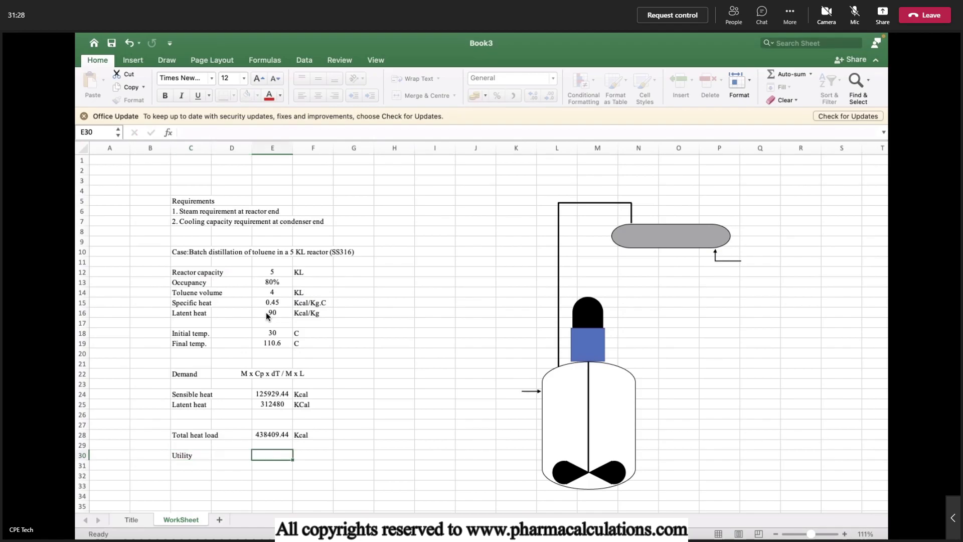
{"action": "type", "text": "Steam"}
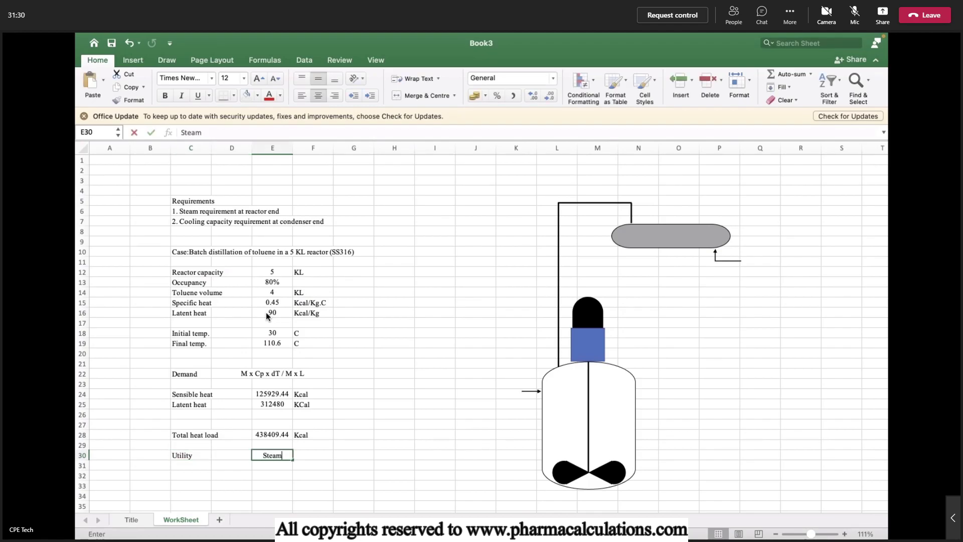
{"action": "key", "text": "Return"}
{"action": "key", "text": "Left"}
{"action": "key", "text": "Left"}
{"action": "key", "text": "Down"}
{"action": "key", "text": "Down"}
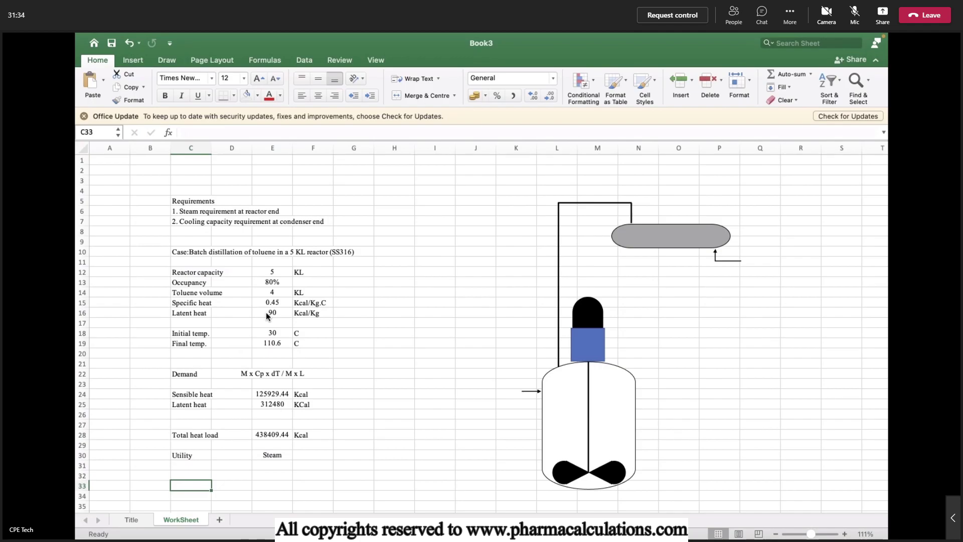
Enter Latent heat of steam 540 Kcal/Kg in row 33
{"action": "type", "text": "Latent heat of steam"}
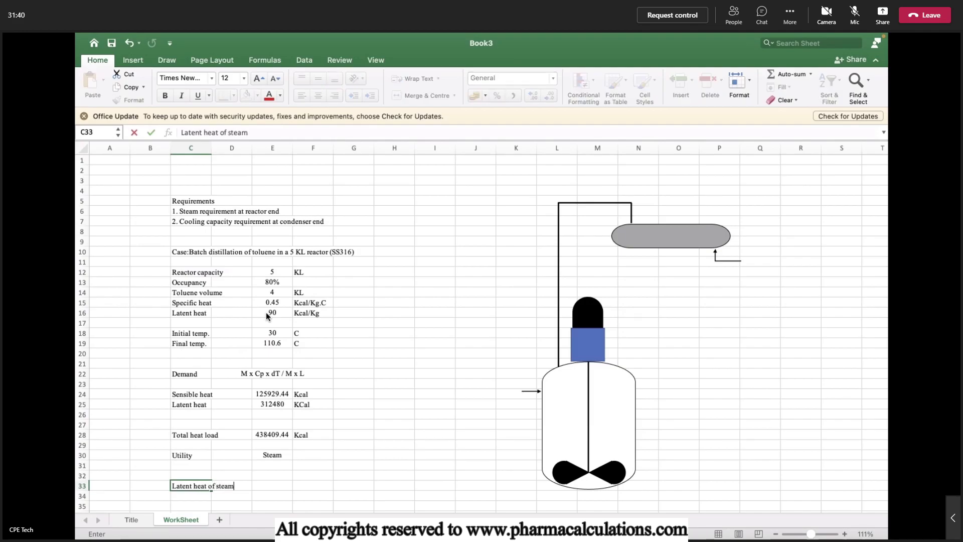
{"action": "key", "text": "Right"}
{"action": "key", "text": "Right"}
{"action": "type", "text": "540"}
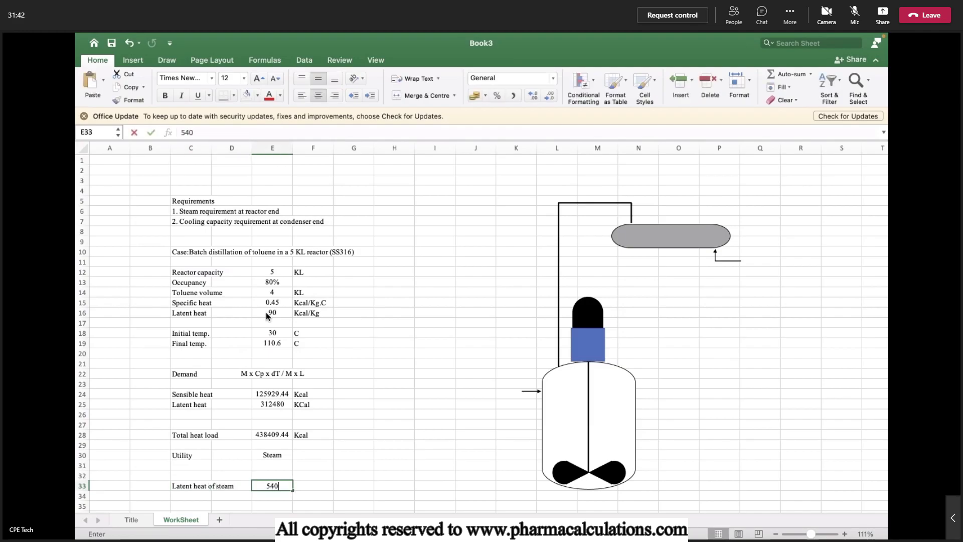
{"action": "key", "text": "Right"}
{"action": "type", "text": "Kcal/Kg"}
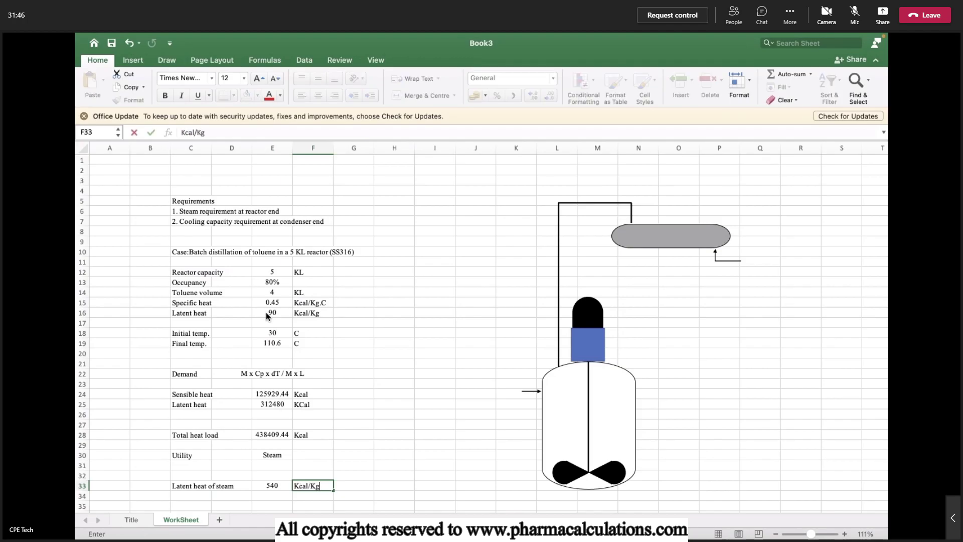
{"action": "key", "text": "Return"}
{"action": "key", "text": "Left"}
{"action": "key", "text": "Left"}
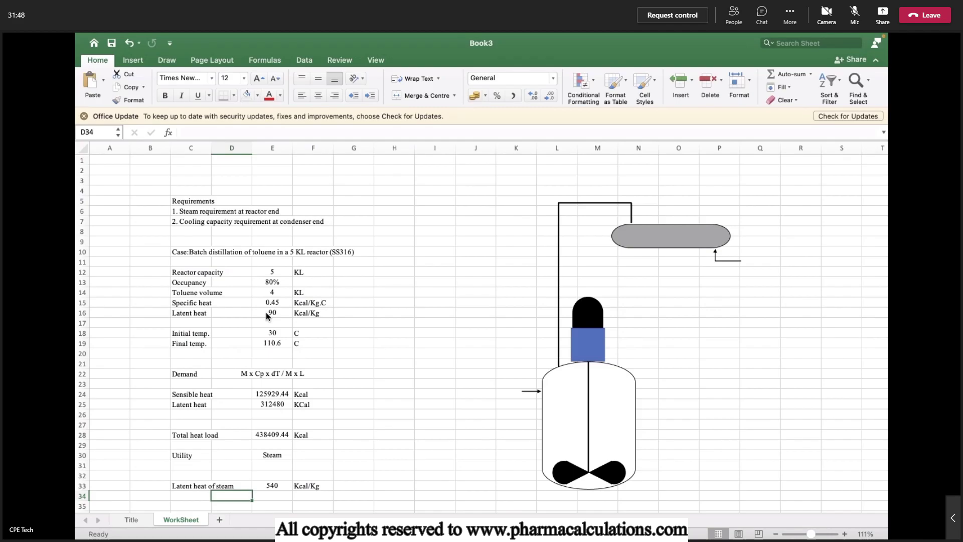
Add the 'Steam requirement' label in C36 and the formula =E28/E33 in E36
{"action": "scroll", "coordinate": [320, 350], "scroll_direction": "down", "scroll_amount": 5}
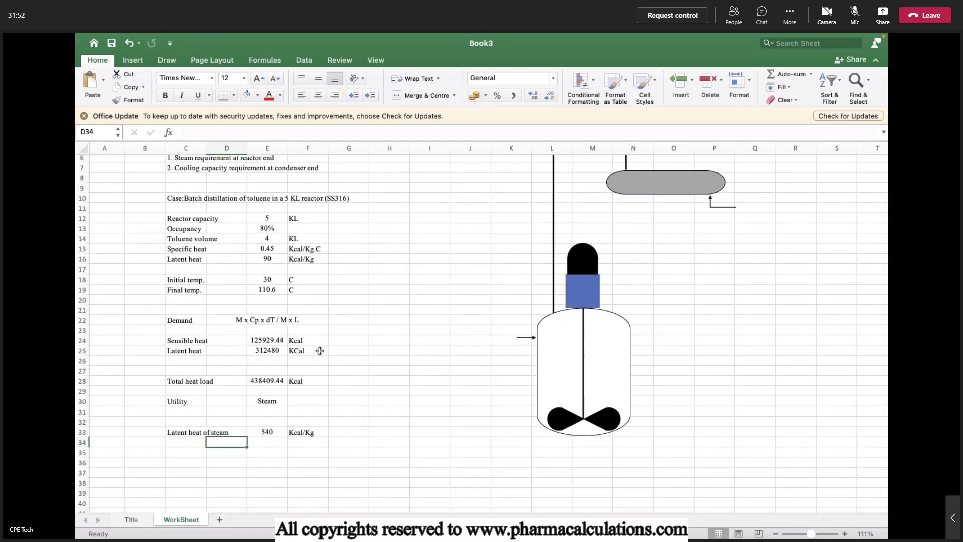
{"action": "key", "text": "Left"}
{"action": "key", "text": "Down"}
{"action": "key", "text": "Down"}
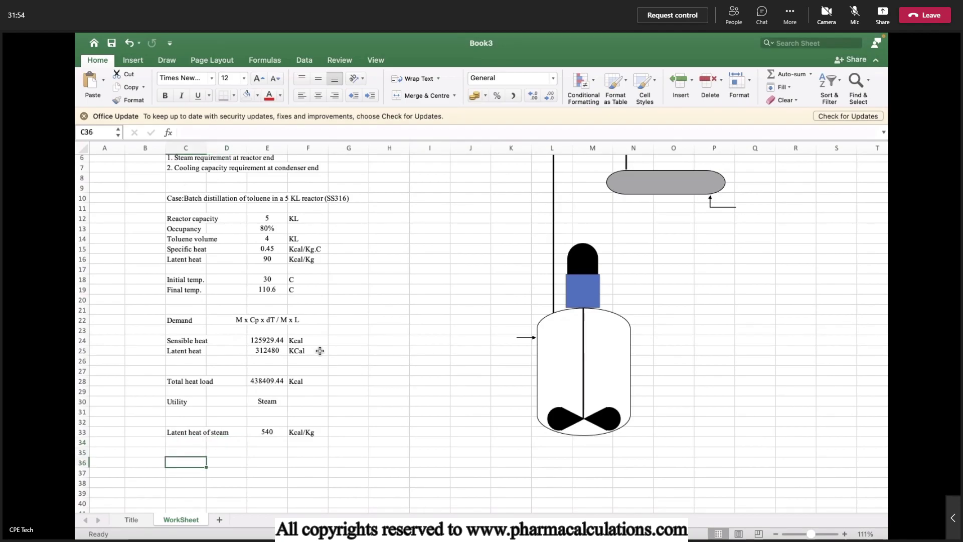
{"action": "type", "text": "Steam requirement"}
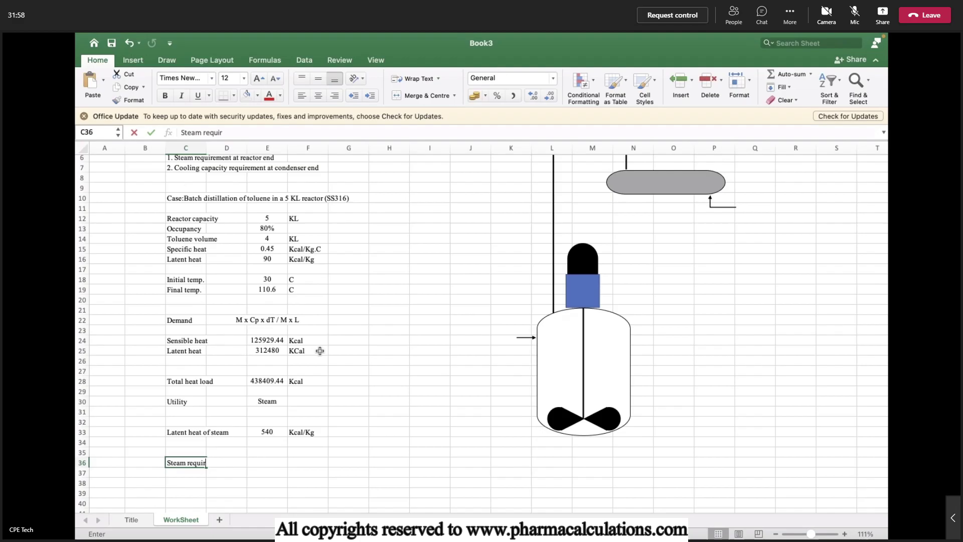
{"action": "key", "text": "Tab"}
{"action": "key", "text": "Tab"}
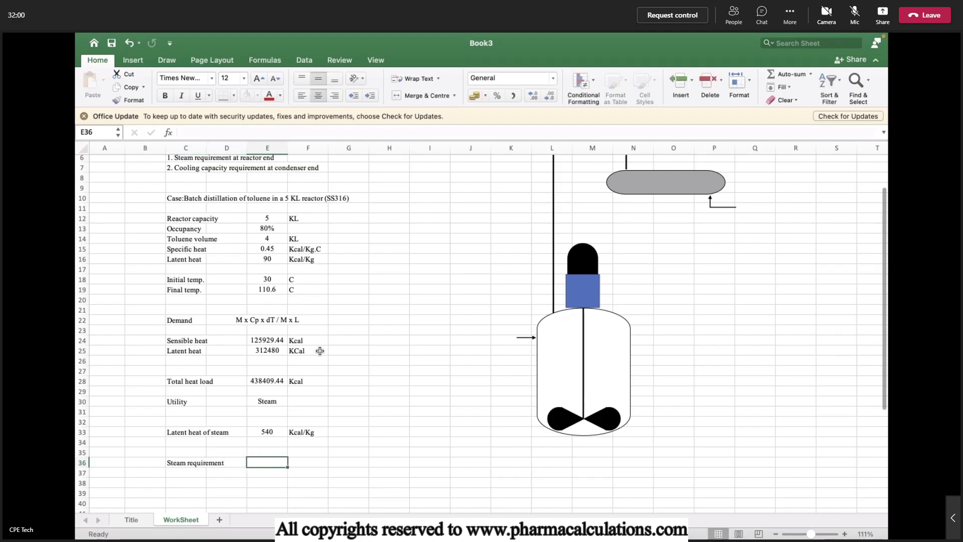
{"action": "type", "text": "="}
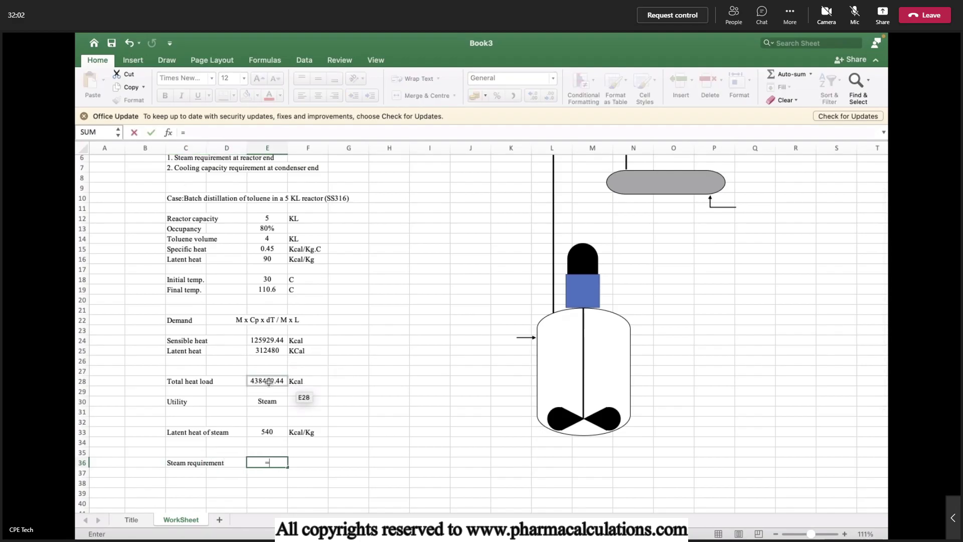
{"action": "left_click", "coordinate": [269, 380]}
{"action": "type", "text": "/"}
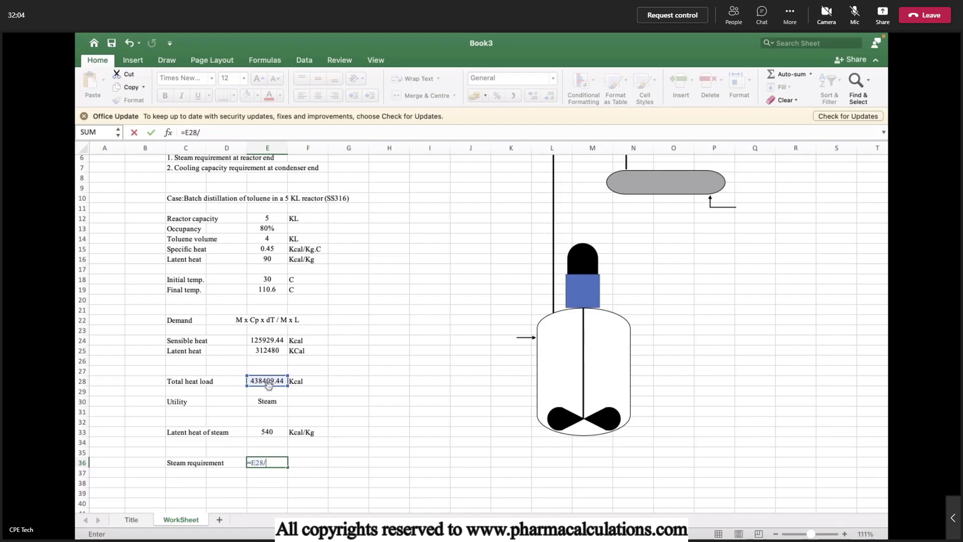
{"action": "left_click", "coordinate": [271, 430]}
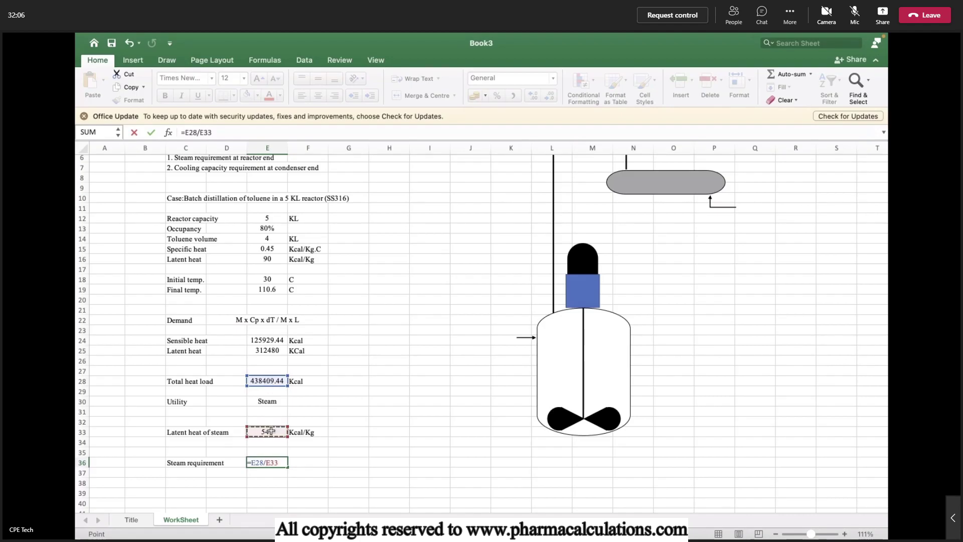
{"action": "key", "text": "Return"}
Add the unit Kgs in F36 and reduce the result's decimals until it shows 812
{"action": "key", "text": "Up"}
{"action": "key", "text": "Right"}
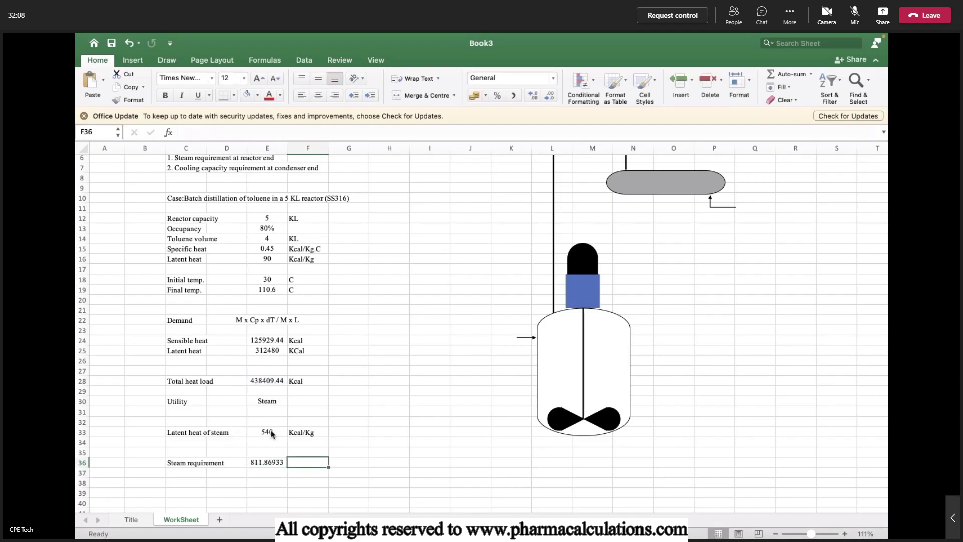
{"action": "type", "text": "Kgs"}
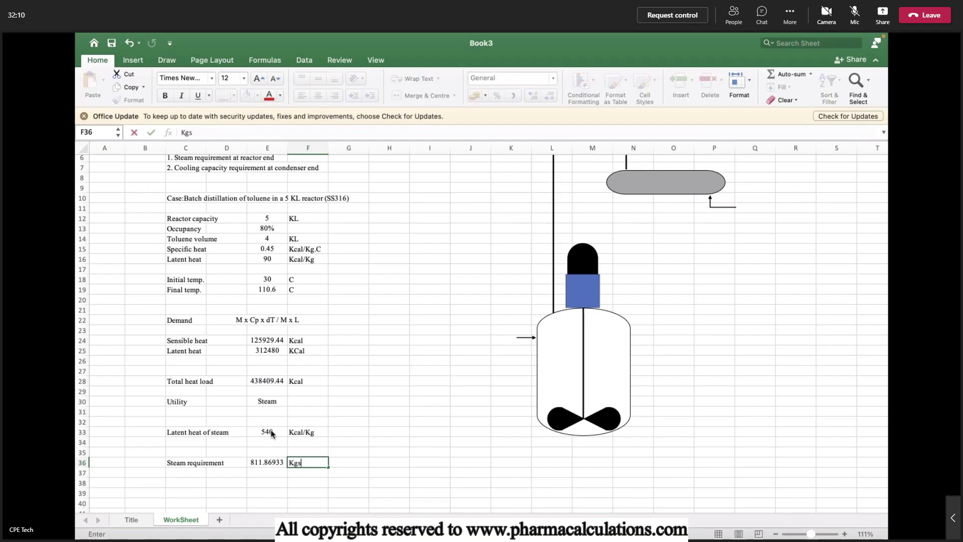
{"action": "key", "text": "Return"}
{"action": "key", "text": "Up"}
{"action": "key", "text": "Left"}
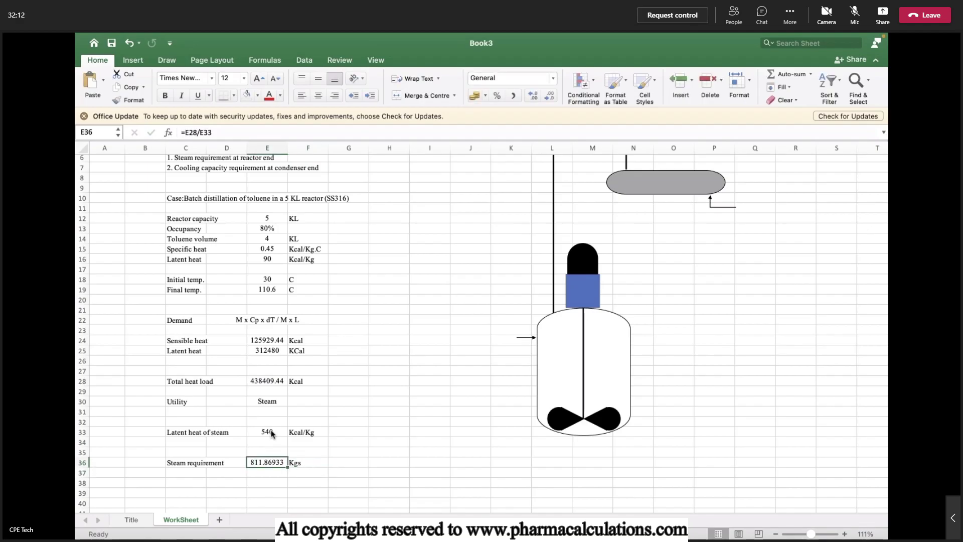
{"action": "left_click", "coordinate": [549, 96]}
{"action": "left_click", "coordinate": [549, 96]}
{"action": "left_click", "coordinate": [550, 97]}
{"action": "left_click", "coordinate": [550, 97]}
{"action": "left_click", "coordinate": [549, 96]}
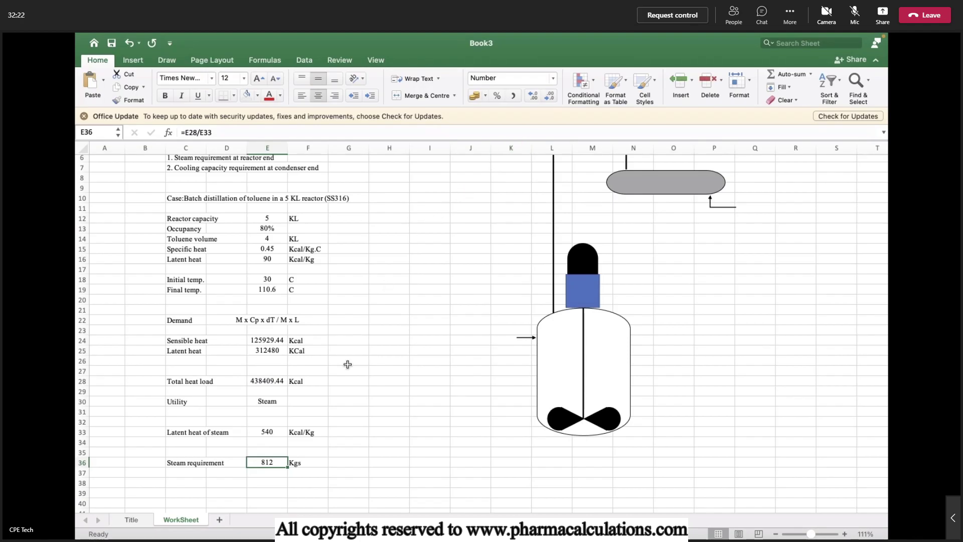
{"action": "scroll", "coordinate": [348, 364], "scroll_direction": "up", "scroll_amount": 1}
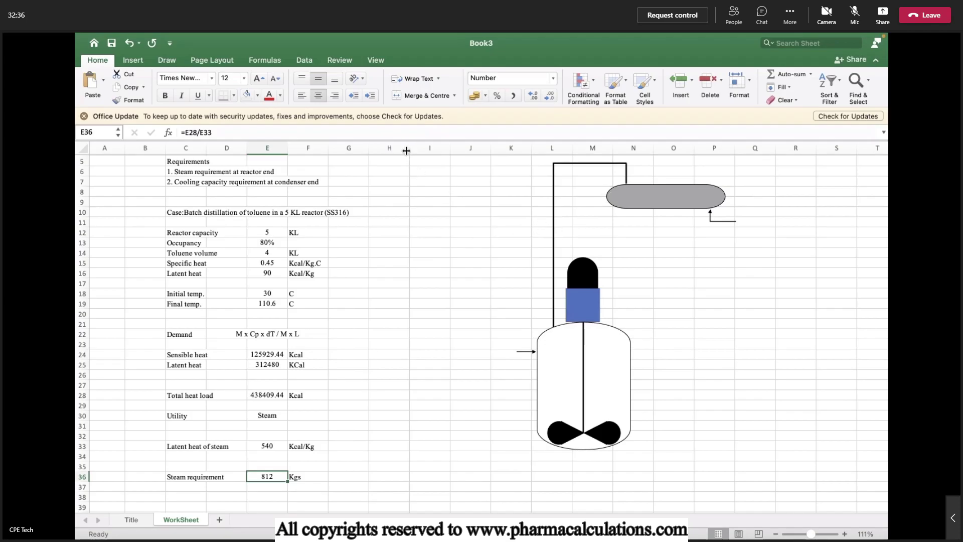
Widen column H and enter 'Scenario: Take off the total latent heat' in H18
{"action": "left_click_drag", "start_coordinate": [406, 150], "coordinate": [439, 149]}
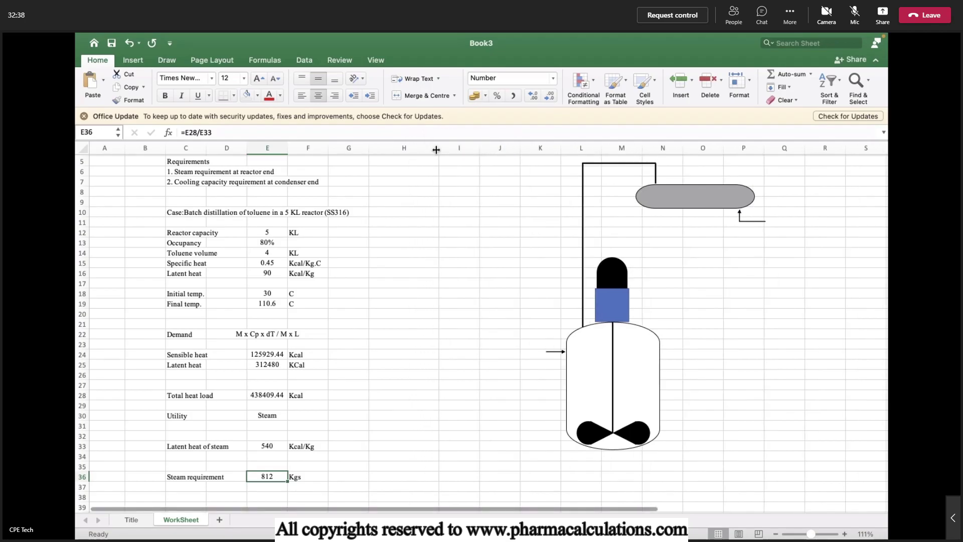
{"action": "left_click", "coordinate": [402, 293]}
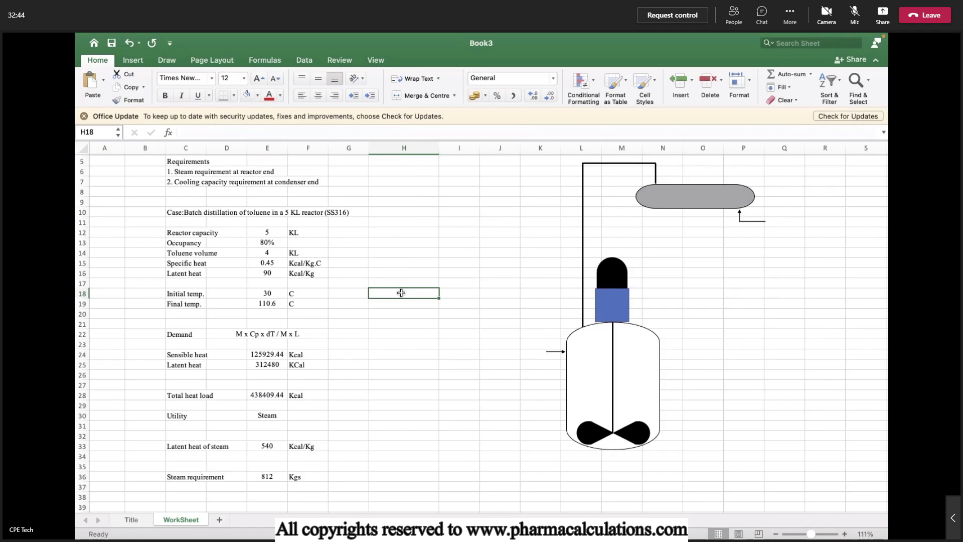
{"action": "type", "text": "Scenario:"}
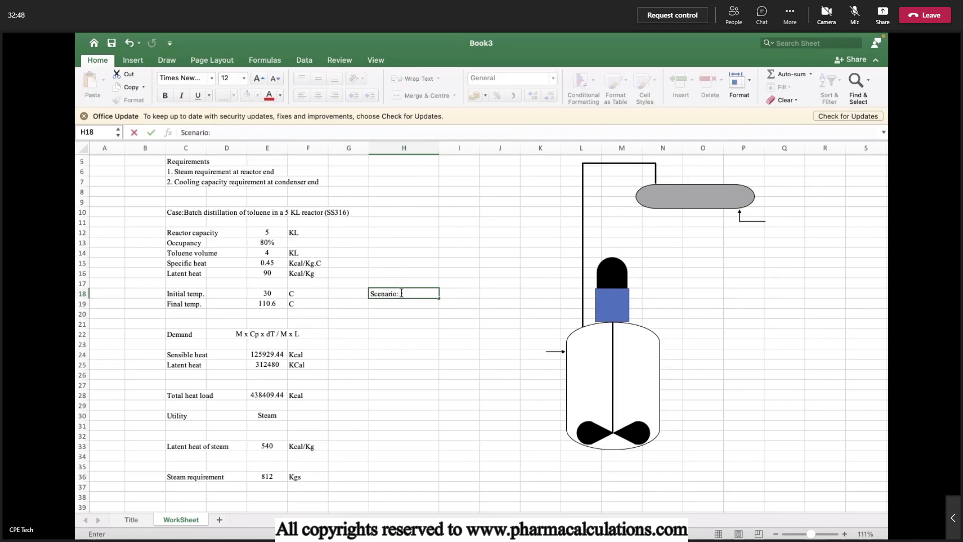
{"action": "type", "text": " Take off the tot"}
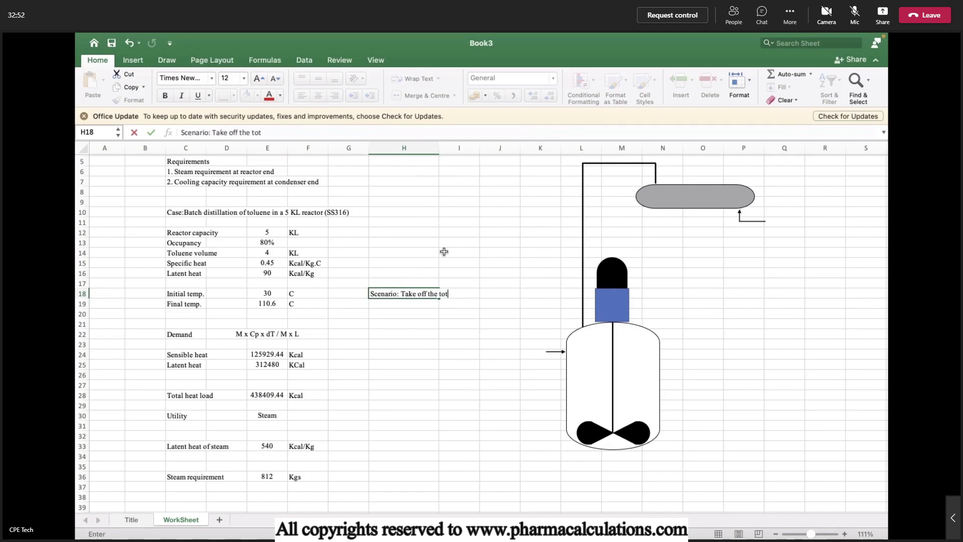
{"action": "type", "text": "al latent heat"}
{"action": "key", "text": "Return"}
{"action": "key", "text": "Down"}
{"action": "key", "text": "Down"}
{"action": "key", "text": "Down"}
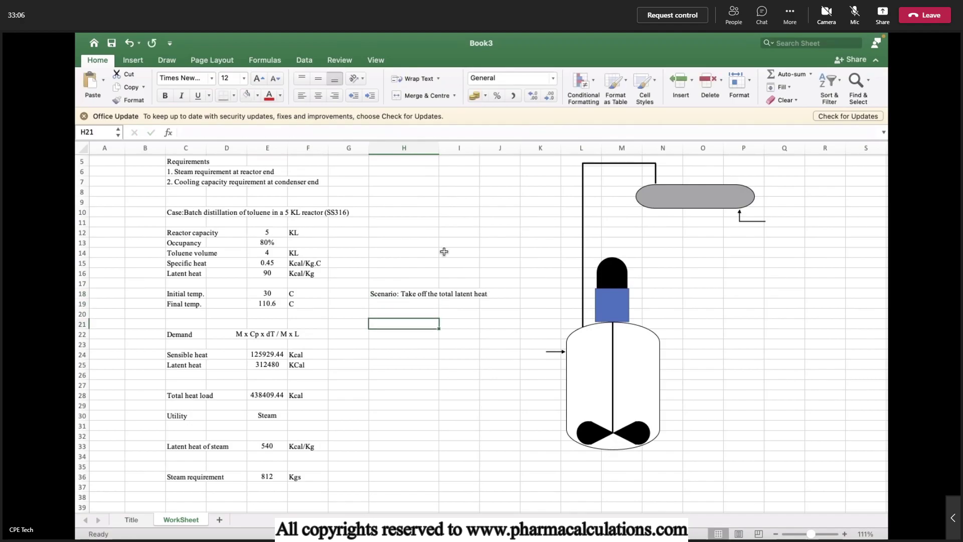
Add a 'Total latent heat' row in H22 linked to =E25, with unit Kcal in J22
{"action": "type", "text": "Total lat"}
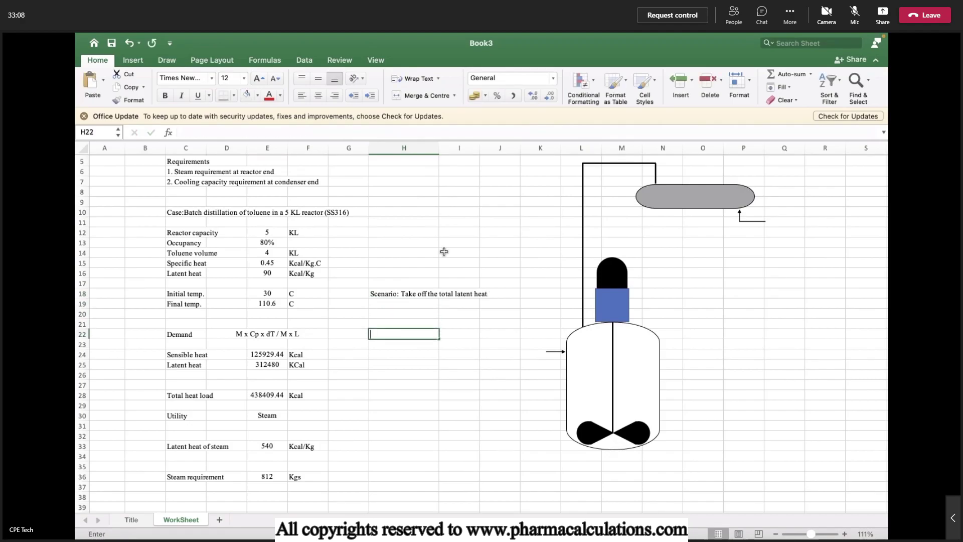
{"action": "type", "text": "ent heat"}
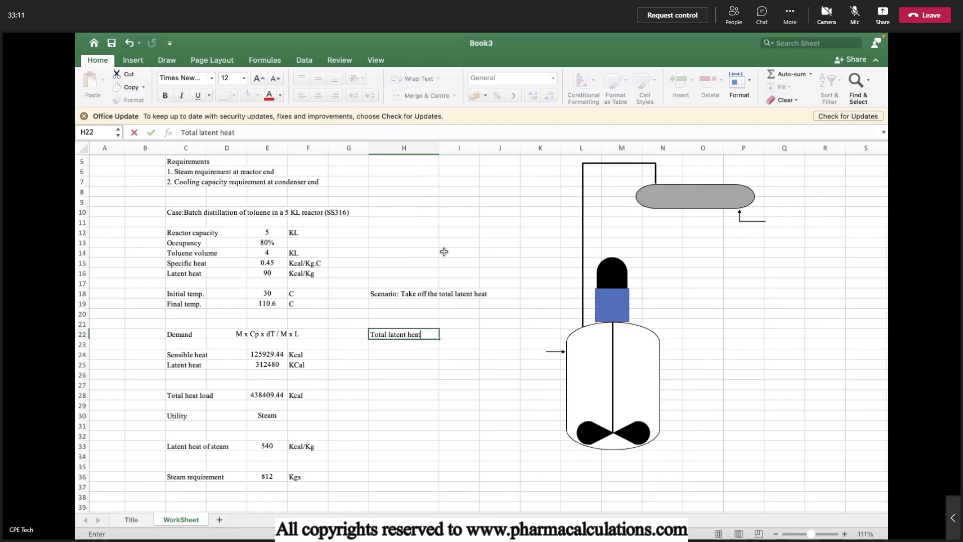
{"action": "key", "text": "Tab"}
{"action": "type", "text": "="}
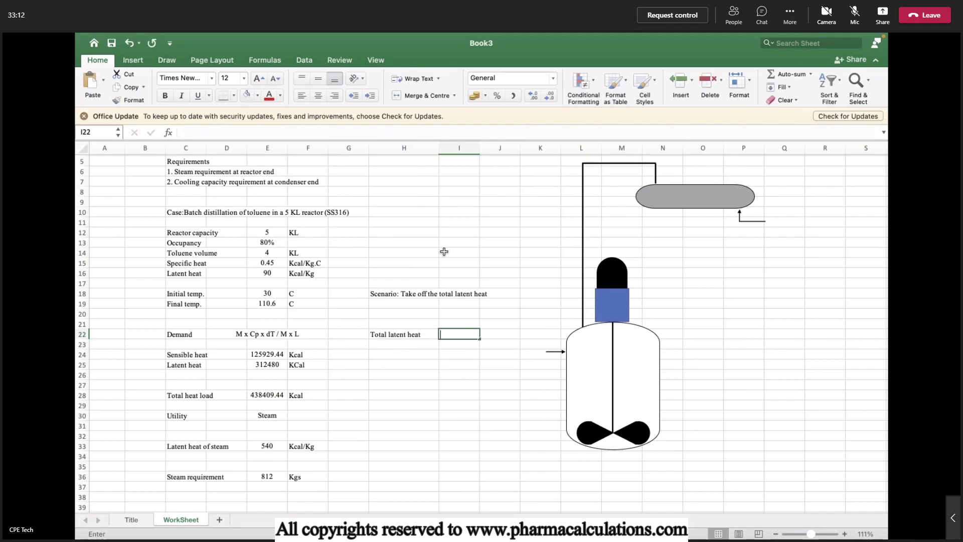
{"action": "key", "text": "Left"}
{"action": "key", "text": "Left"}
{"action": "key", "text": "Left"}
{"action": "key", "text": "Left"}
{"action": "key", "text": "Down"}
{"action": "key", "text": "Down"}
{"action": "key", "text": "Down"}
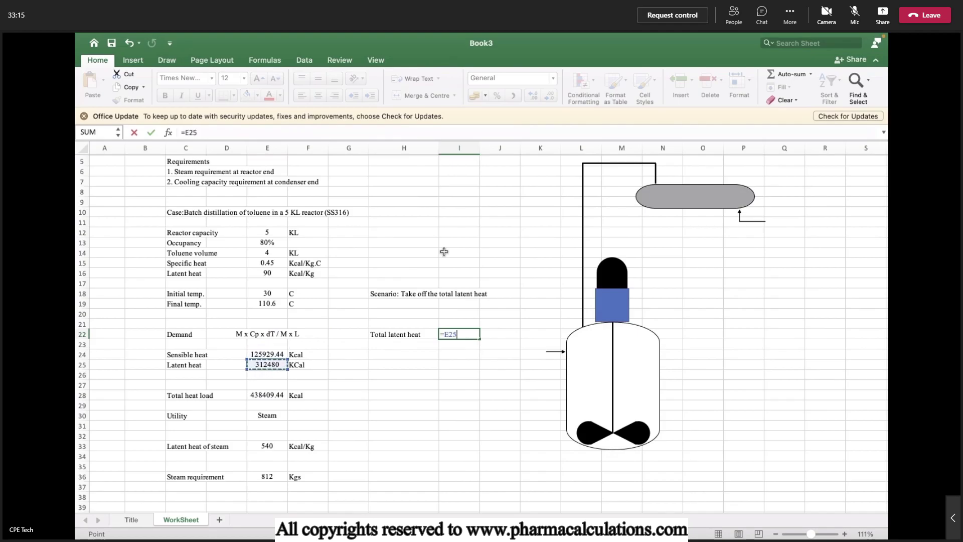
{"action": "key", "text": "Return"}
{"action": "key", "text": "Up"}
{"action": "key", "text": "Right"}
{"action": "type", "text": "Kcal"}
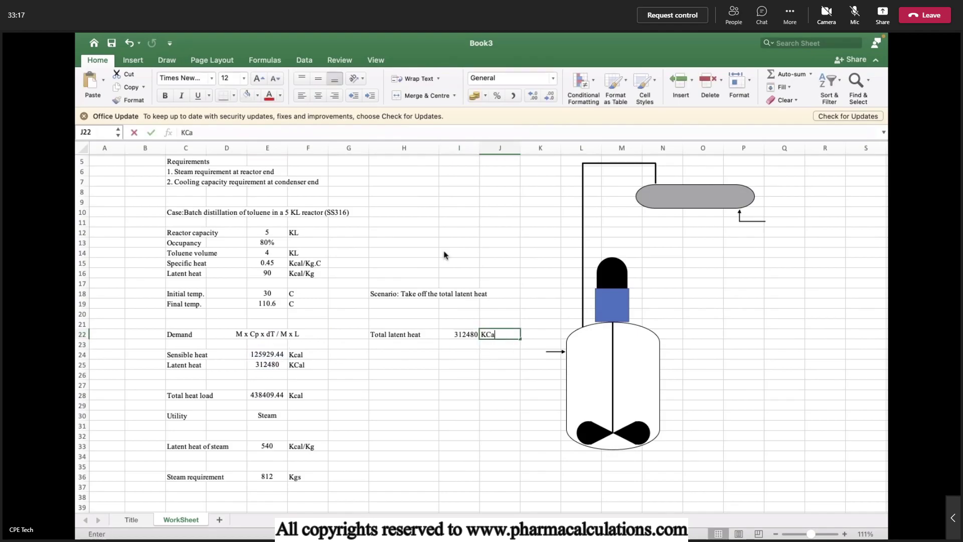
{"action": "key", "text": "Return"}
Centre the total latent heat value, then centre all of column I vertically and horizontally
{"action": "key", "text": "Up"}
{"action": "key", "text": "Left"}
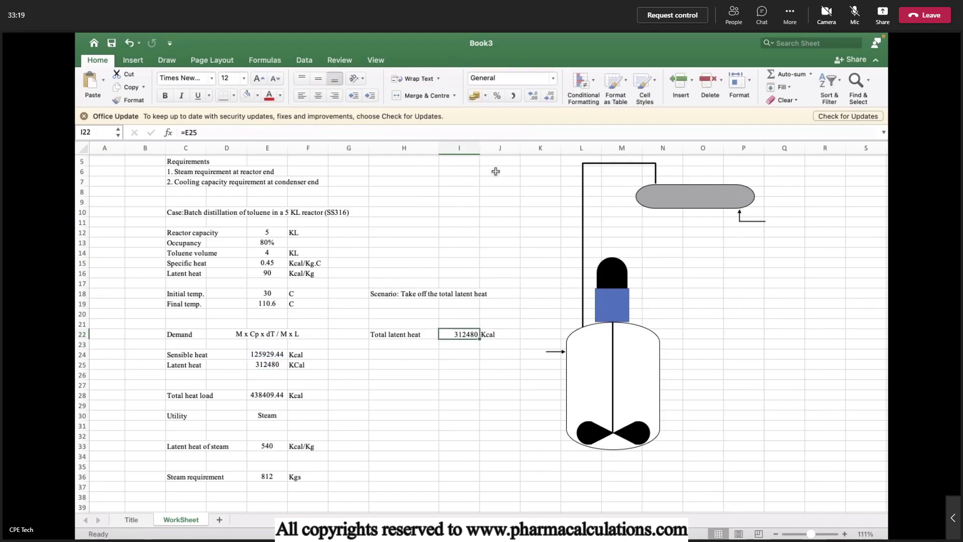
{"action": "left_click", "coordinate": [319, 80]}
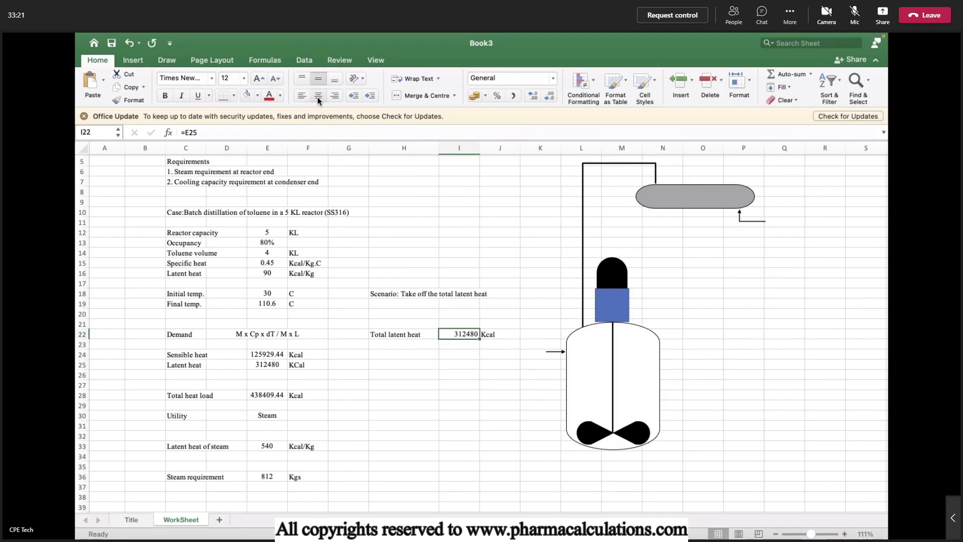
{"action": "left_click", "coordinate": [318, 96]}
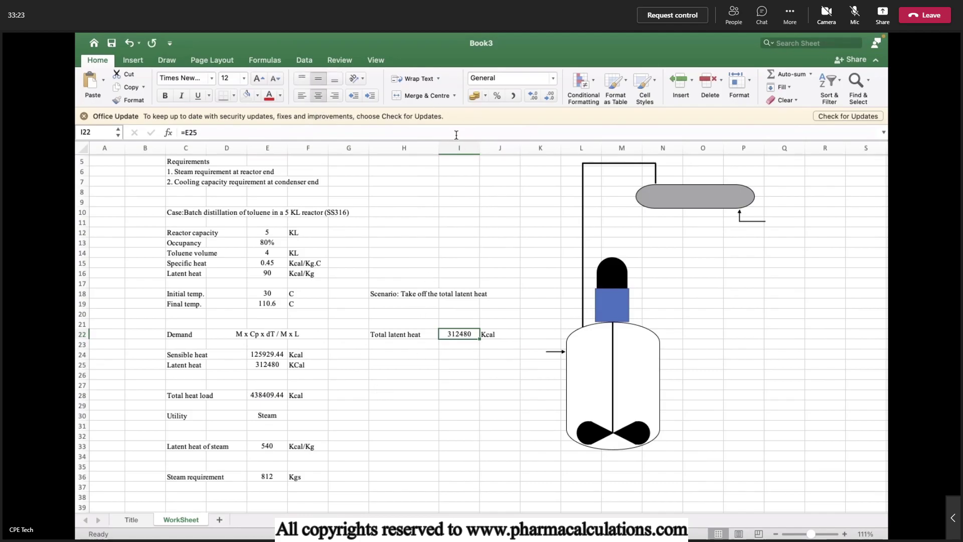
{"action": "left_click", "coordinate": [468, 147]}
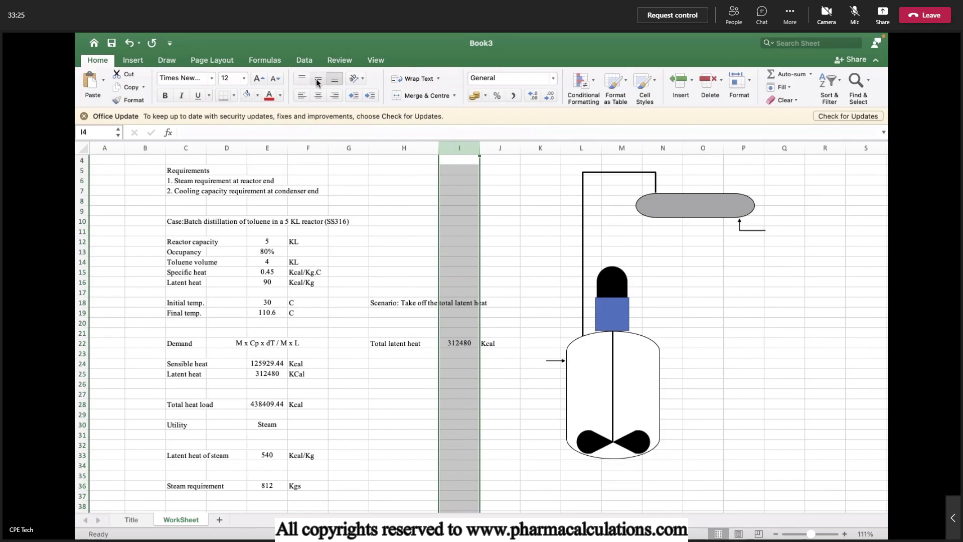
{"action": "left_click", "coordinate": [318, 80]}
{"action": "left_click", "coordinate": [318, 96]}
{"action": "left_click", "coordinate": [397, 360]}
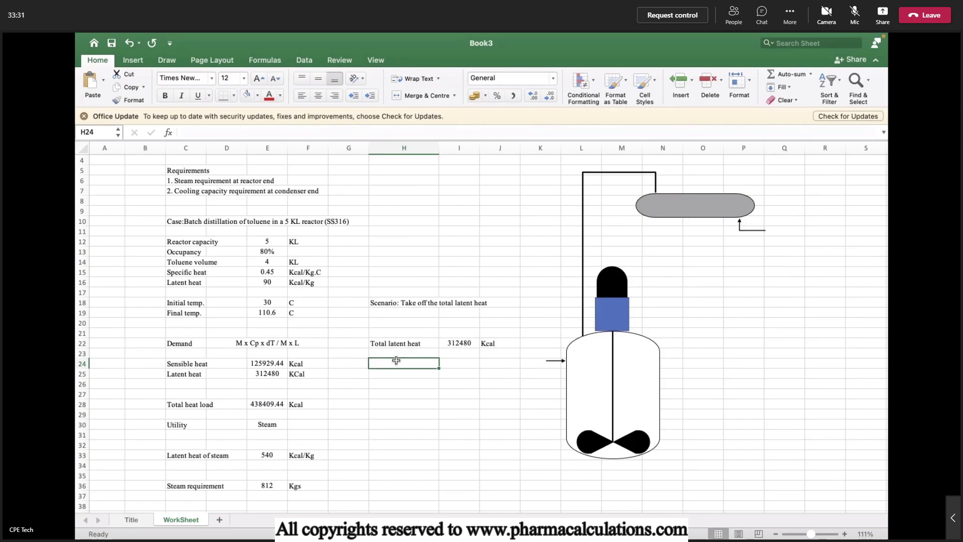
Enter the label 'Cooling capacity (TR)' in H24
{"action": "type", "text": "Cooling c"}
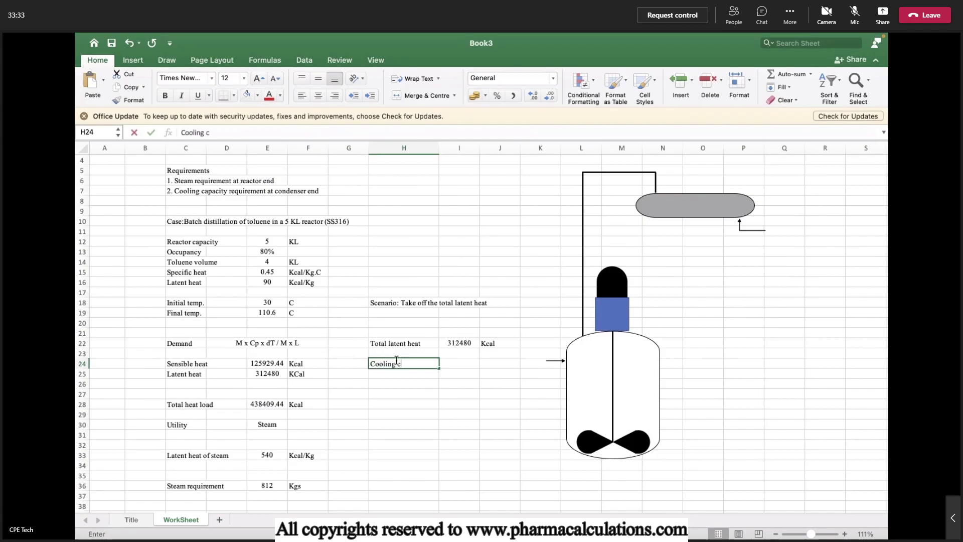
{"action": "type", "text": "apacity"}
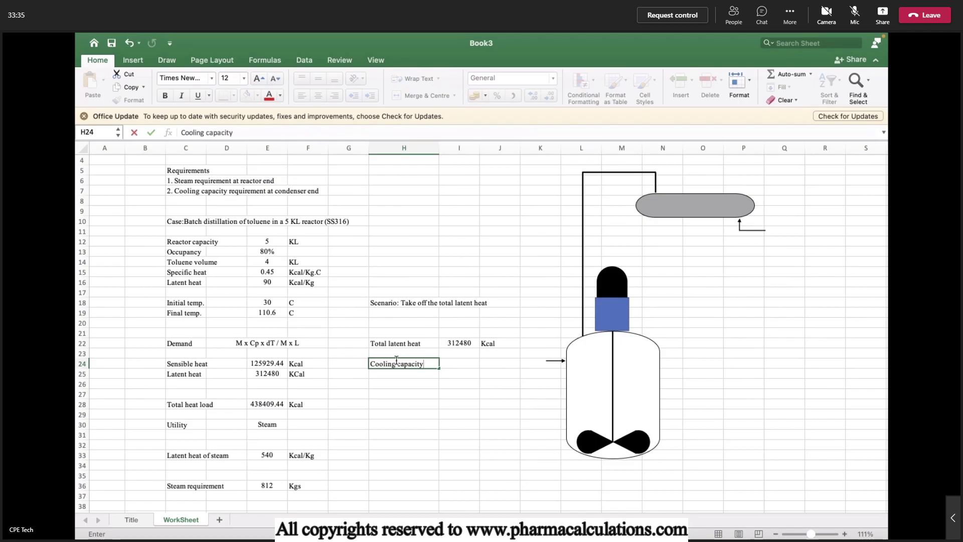
{"action": "type", "text": " (TR)"}
{"action": "key", "text": "Return"}
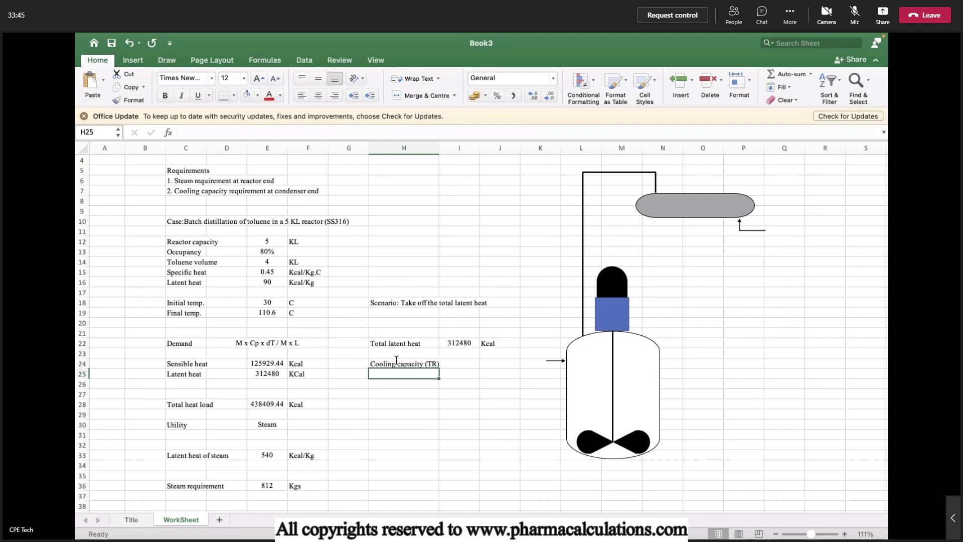
Define TR in H6–H7 as energy to freeze 1 ton of water at 0 C in 24 hours, widening column H
{"action": "left_click", "coordinate": [385, 180]}
{"action": "type", "text": "T"}
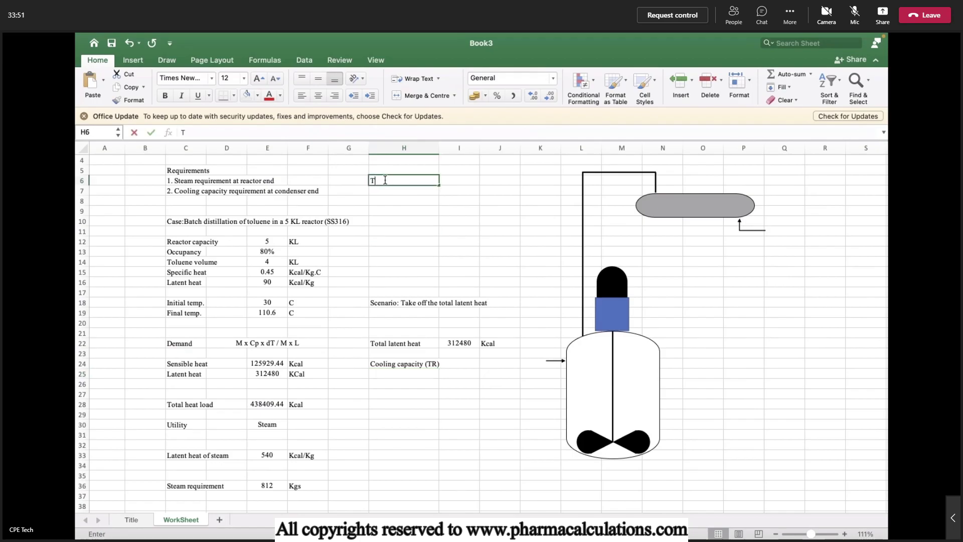
{"action": "type", "text": "R - Ton"}
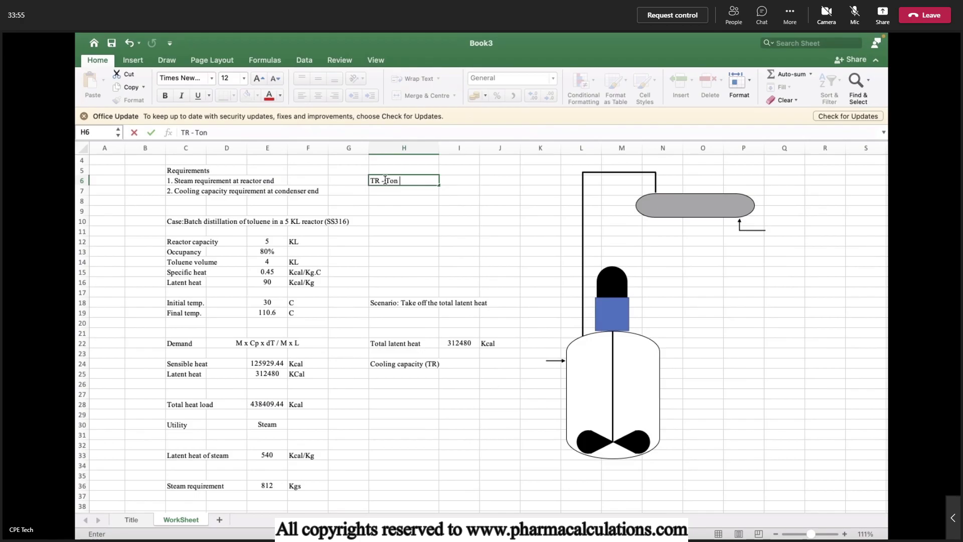
{"action": "type", "text": "e of refrigeration"}
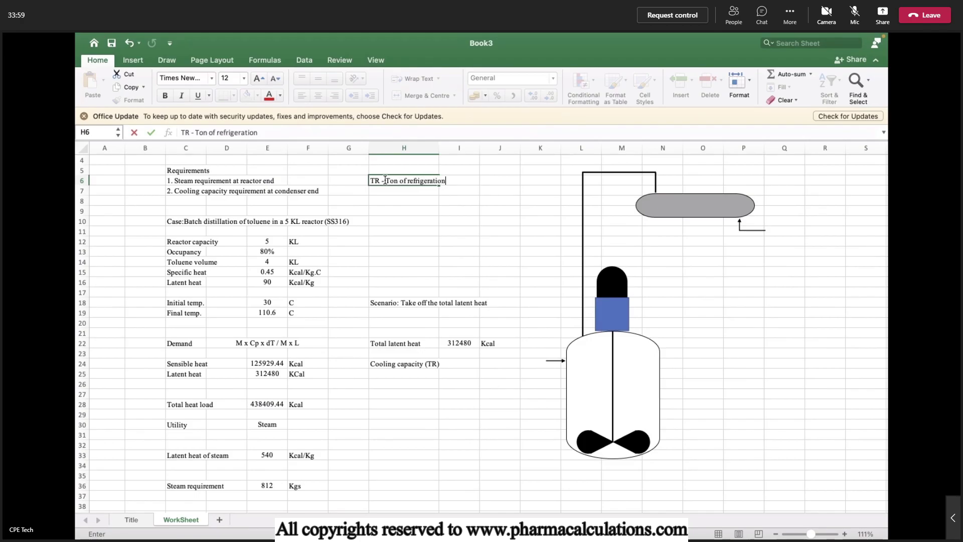
{"action": "key", "text": "Return"}
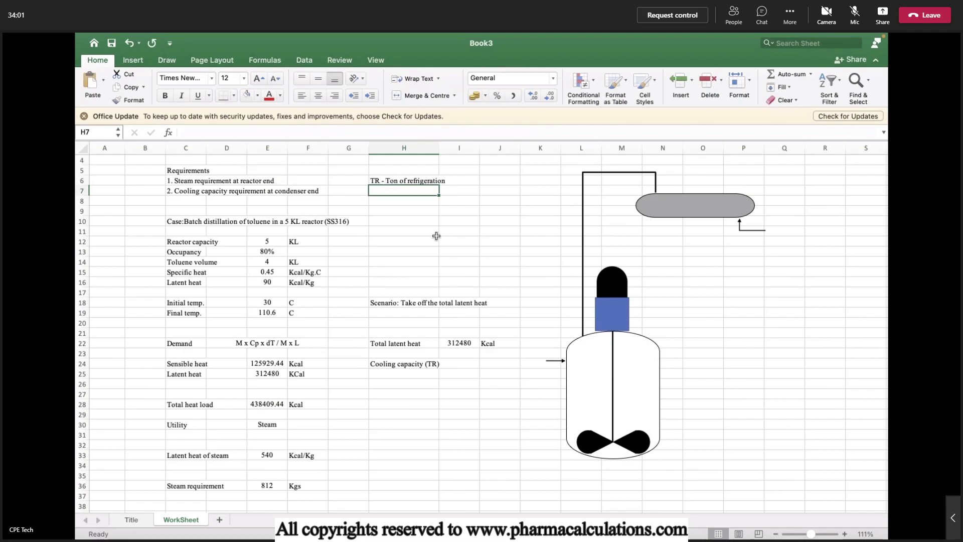
{"action": "type", "text": "Amount "}
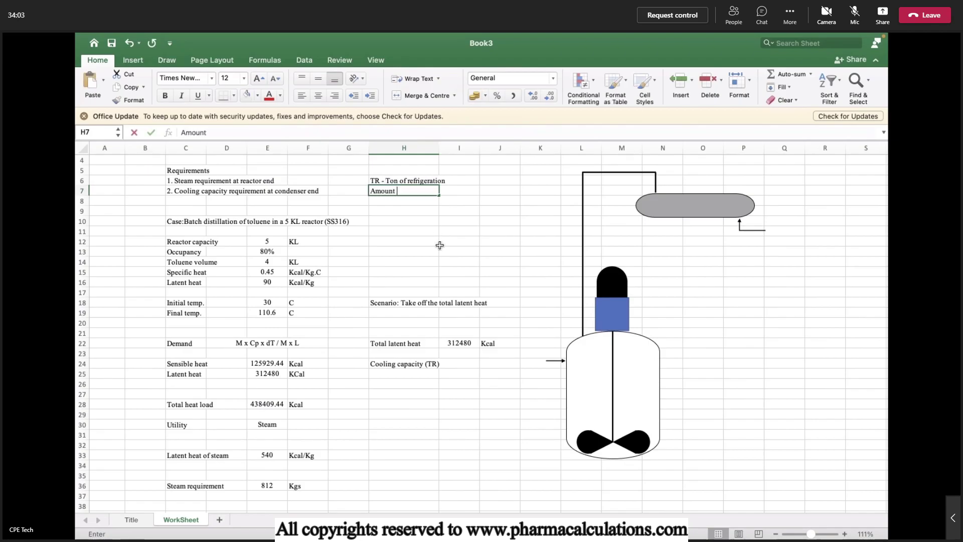
{"action": "type", "text": "of energy"}
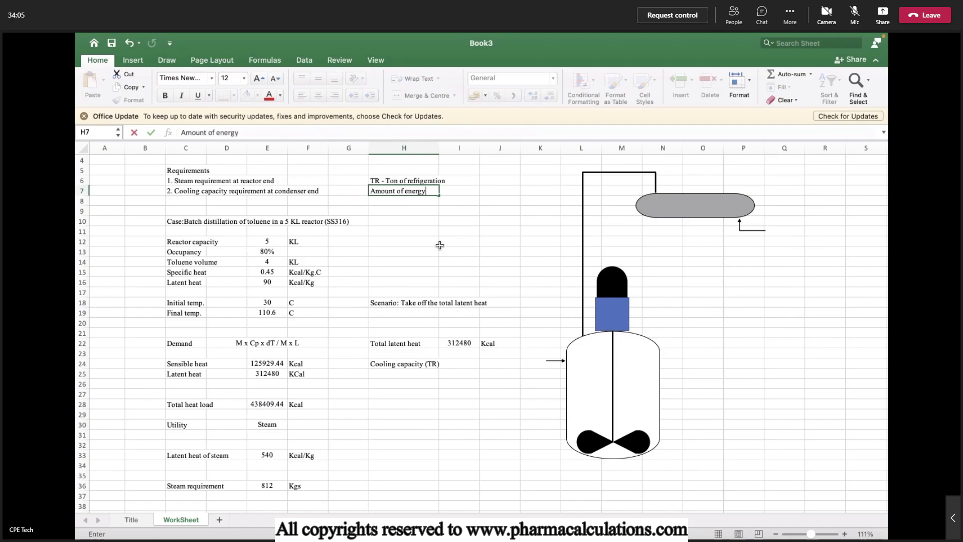
{"action": "type", "text": " required to freeze"}
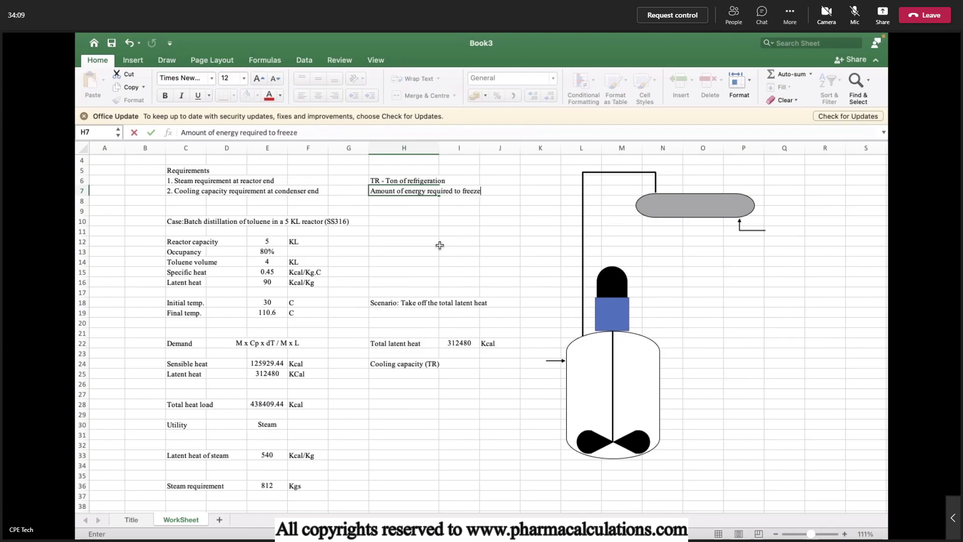
{"action": "type", "text": " 1 ton of water at 0 C"}
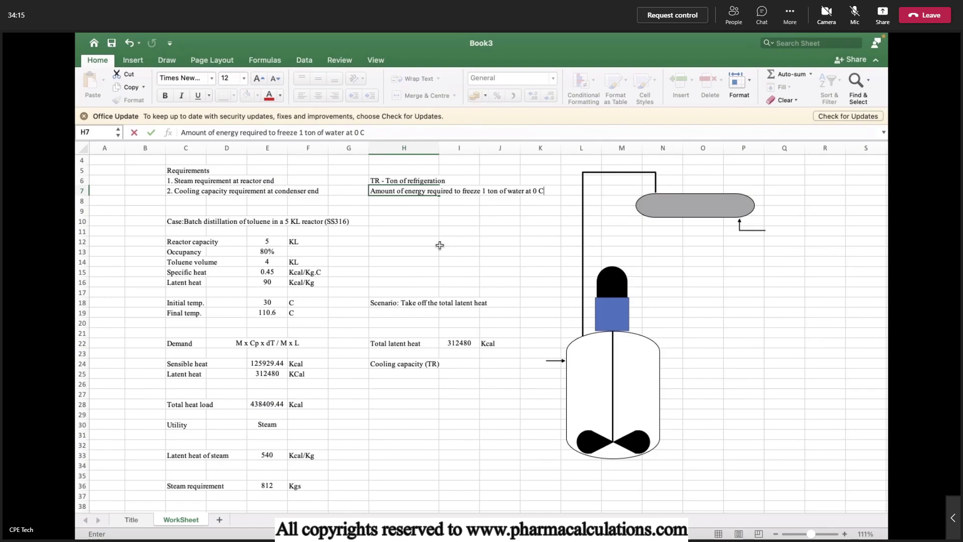
{"action": "type", "text": " in 24 hours of time"}
{"action": "key", "text": "Return"}
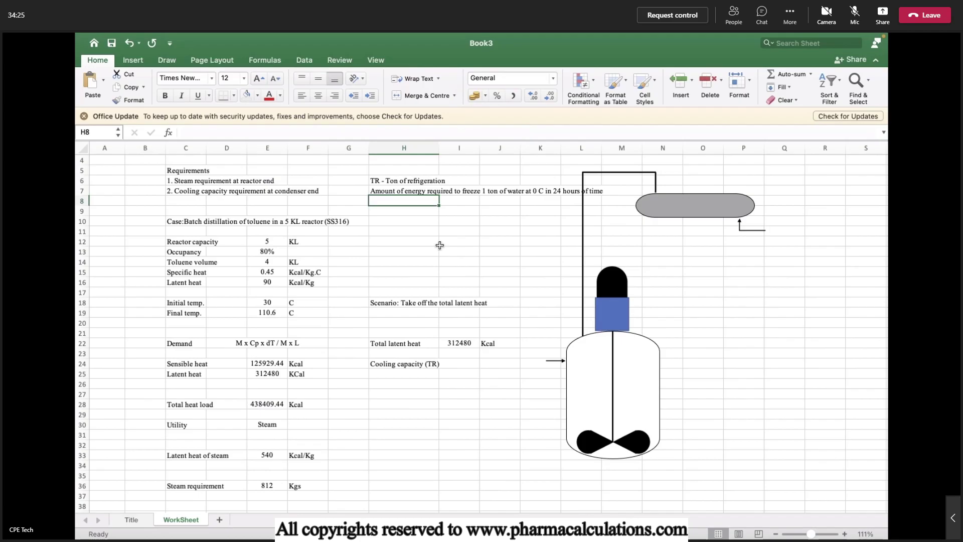
{"action": "left_click", "coordinate": [469, 360]}
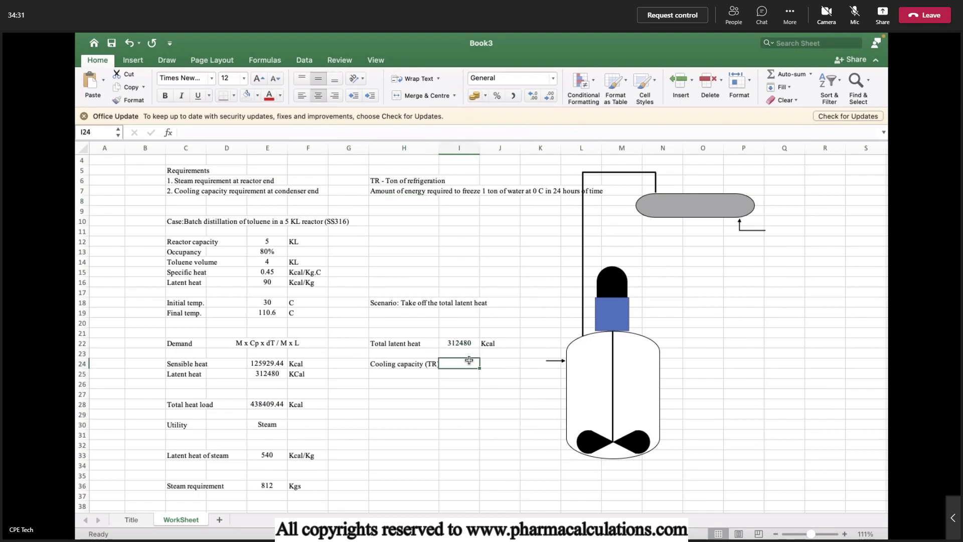
{"action": "left_click_drag", "start_coordinate": [439, 149], "coordinate": [444, 149]}
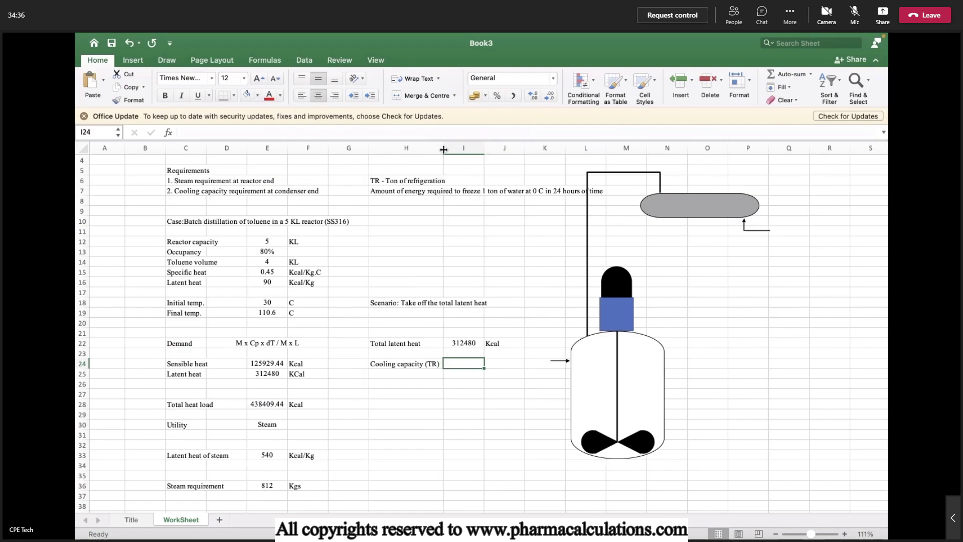
Enter the conversion 1 TR = 3024 Kcal across H9, I9 and J9
{"action": "left_click", "coordinate": [403, 207]}
{"action": "type", "text": "1z"}
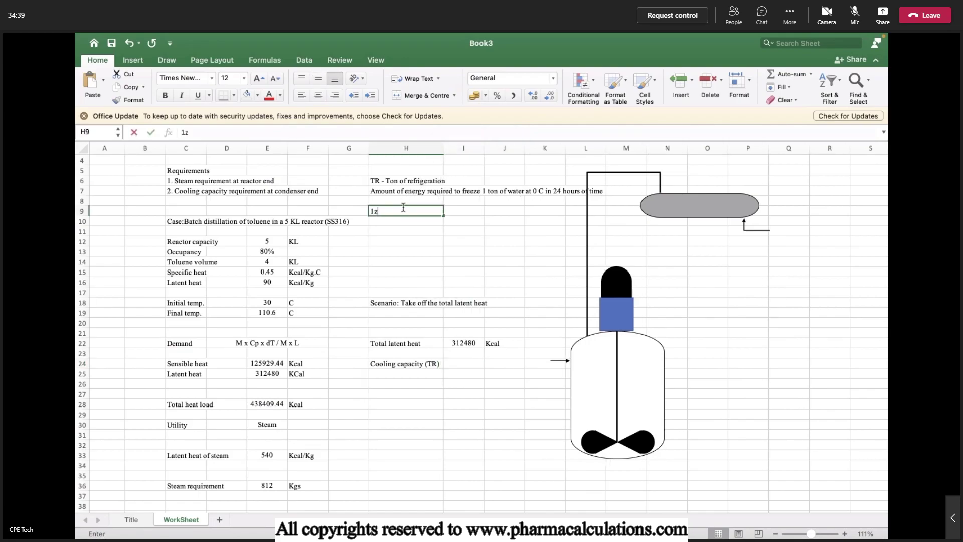
{"action": "key", "text": "BackSpace"}
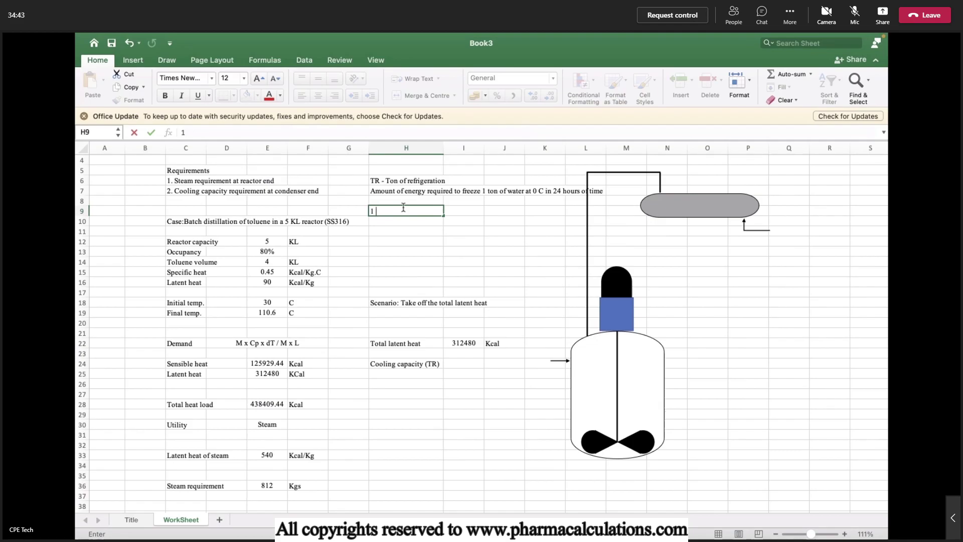
{"action": "type", "text": "TR"}
{"action": "key", "text": "Tab"}
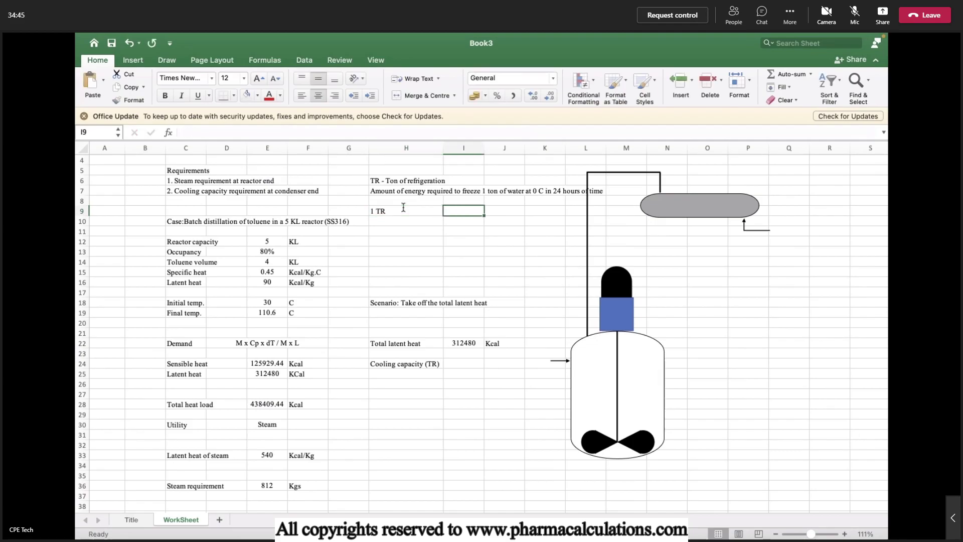
{"action": "type", "text": "3024"}
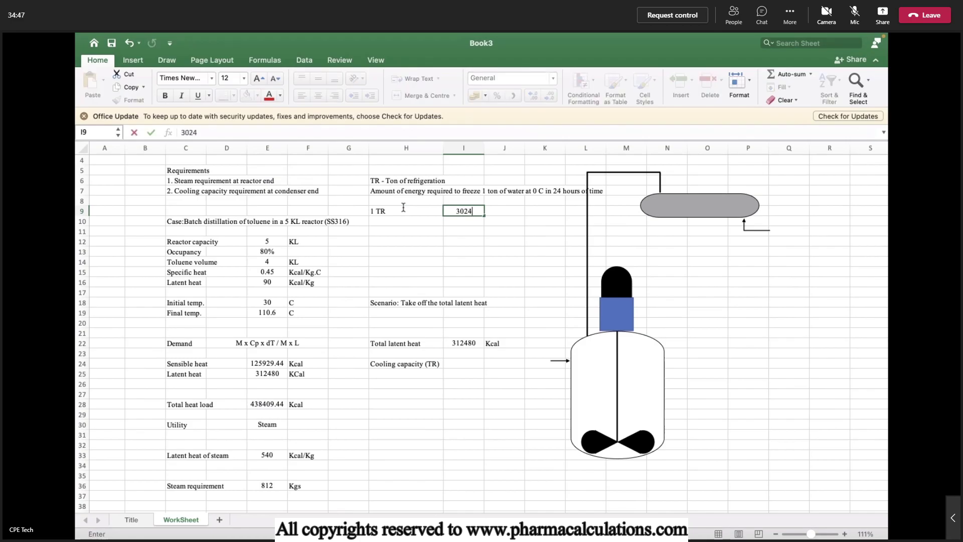
{"action": "key", "text": "Tab"}
{"action": "type", "text": "KC"}
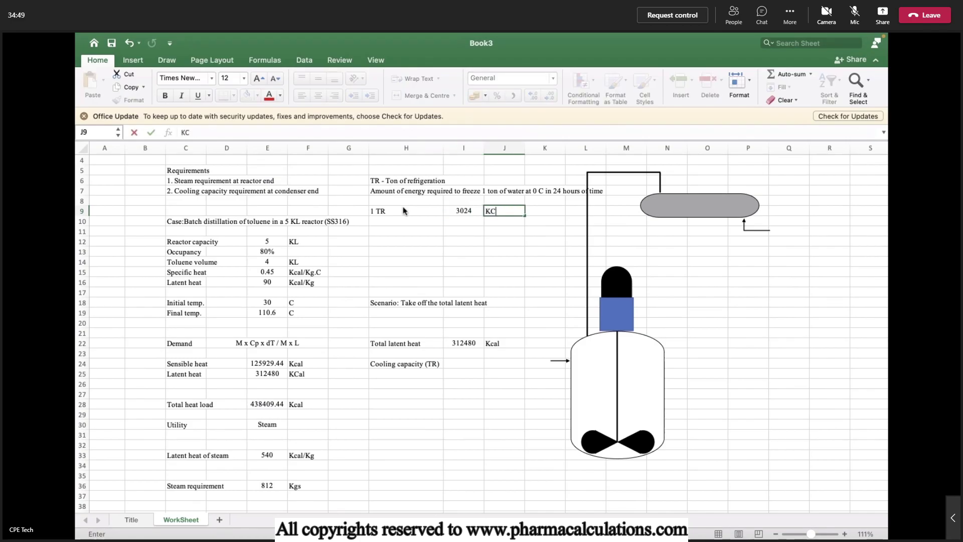
{"action": "type", "text": "al"}
{"action": "key", "text": "Return"}
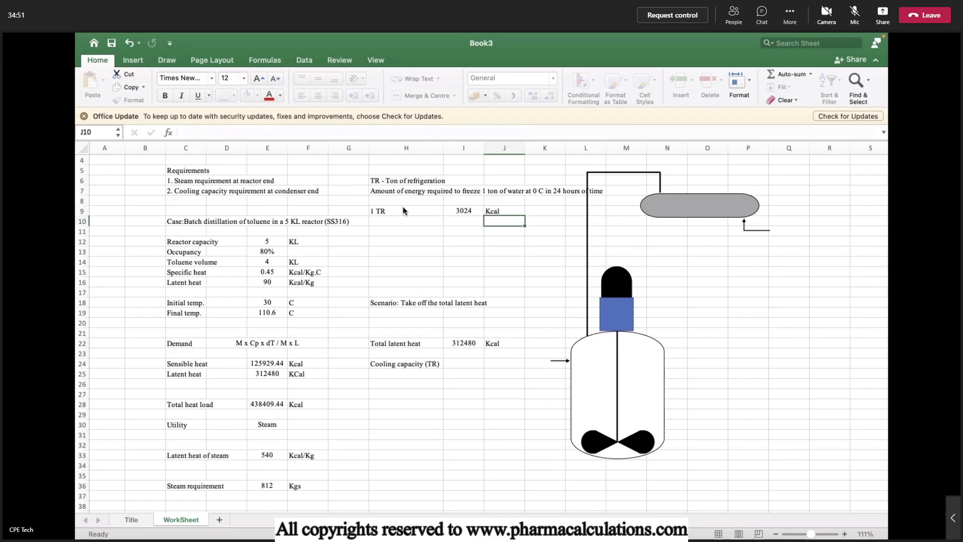
{"action": "left_click", "coordinate": [459, 361]}
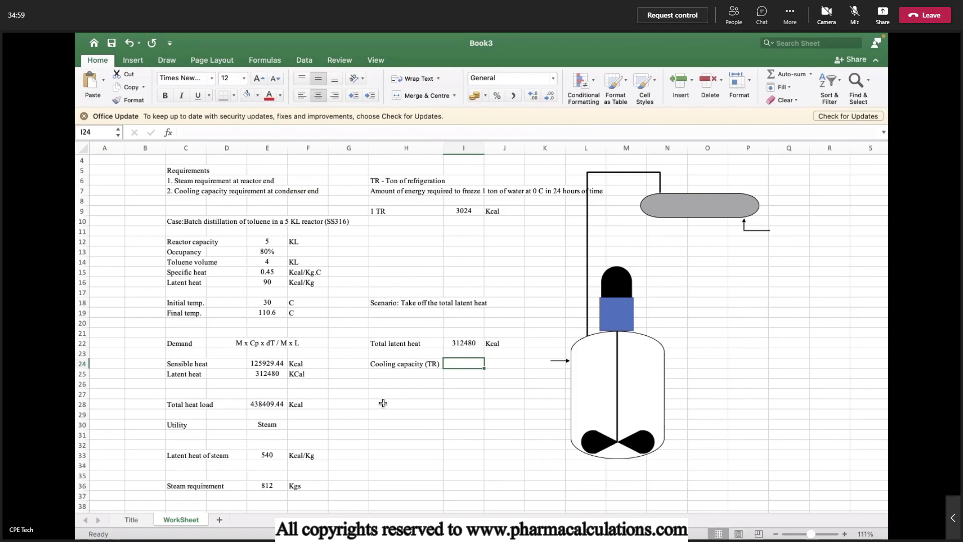
Compute cooling capacity in I24 as =I22/I9, with unit TR in J24
{"action": "type", "text": "="}
{"action": "key", "text": "Up"}
{"action": "key", "text": "Up"}
{"action": "type", "text": "/"}
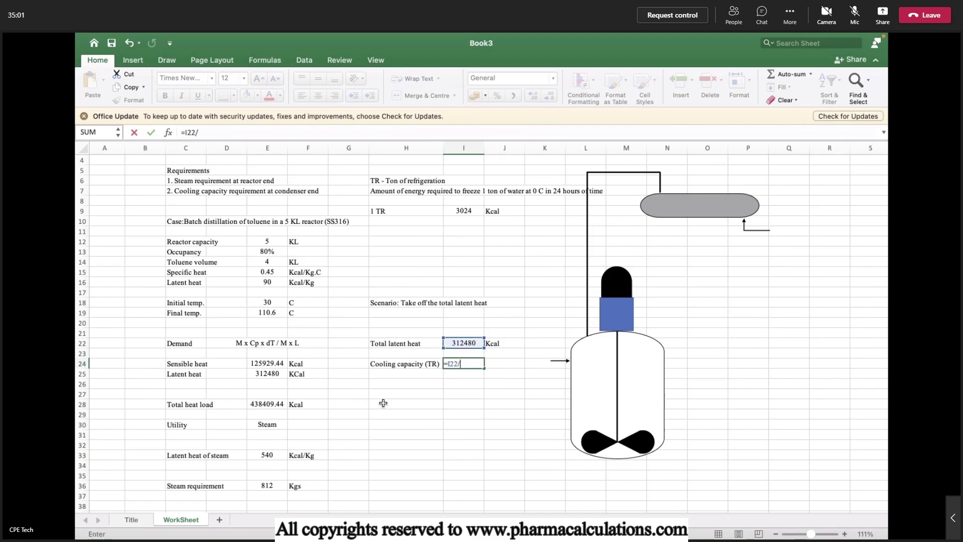
{"action": "key", "text": "Up"}
{"action": "key", "text": "Up"}
{"action": "key", "text": "Up"}
{"action": "key", "text": "Up"}
{"action": "key", "text": "Up"}
{"action": "key", "text": "Up"}
{"action": "key", "text": "Up"}
{"action": "key", "text": "Up"}
{"action": "key", "text": "Up"}
{"action": "key", "text": "Up"}
{"action": "key", "text": "Up"}
{"action": "key", "text": "Up"}
{"action": "key", "text": "Up"}
{"action": "key", "text": "Up"}
{"action": "key", "text": "Up"}
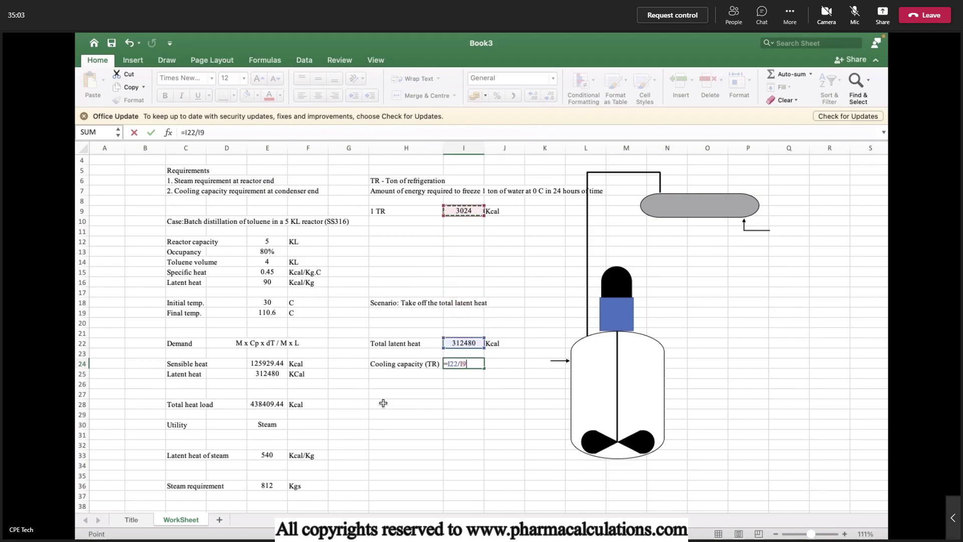
{"action": "key", "text": "Return"}
{"action": "key", "text": "Right"}
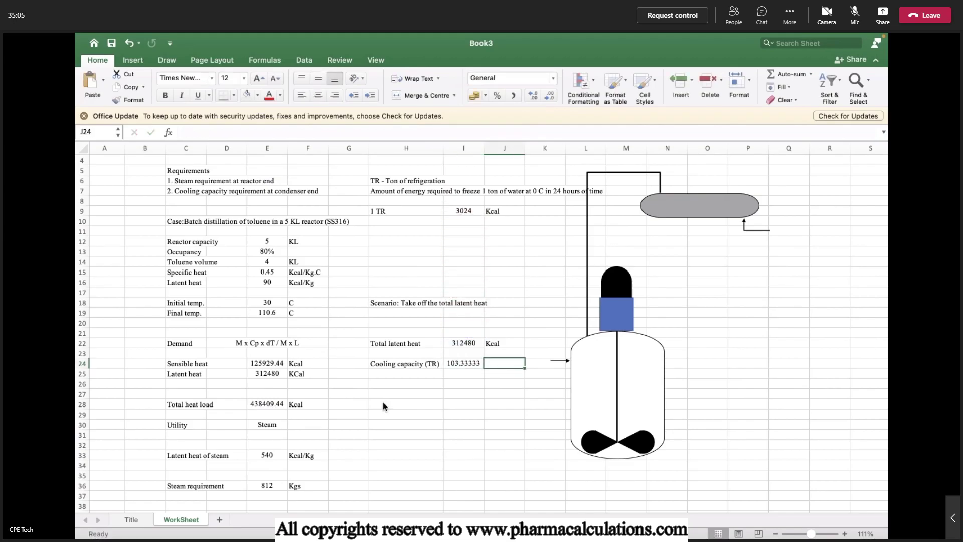
{"action": "type", "text": "TR"}
{"action": "key", "text": "Return"}
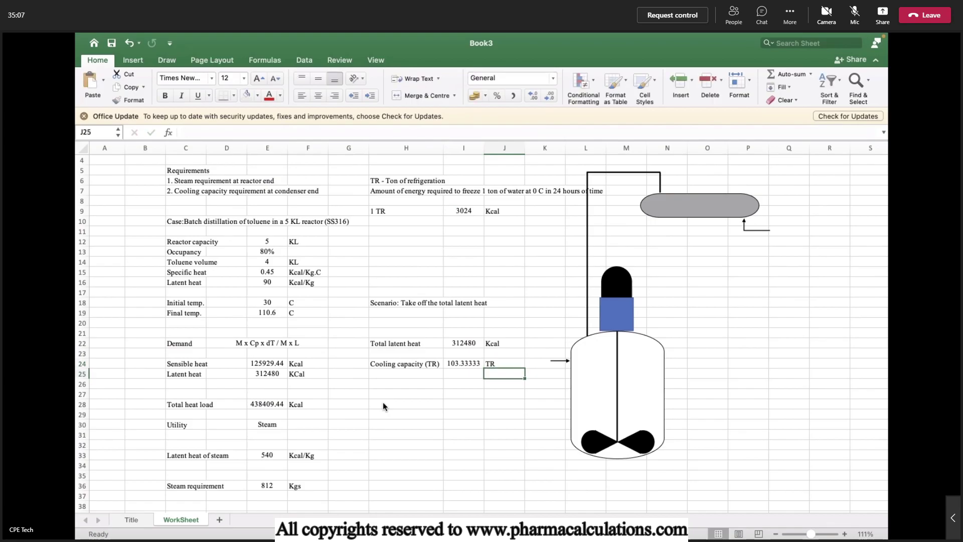
Reduce the cooling capacity's decimals so it displays 103
{"action": "key", "text": "Up"}
{"action": "key", "text": "Left"}
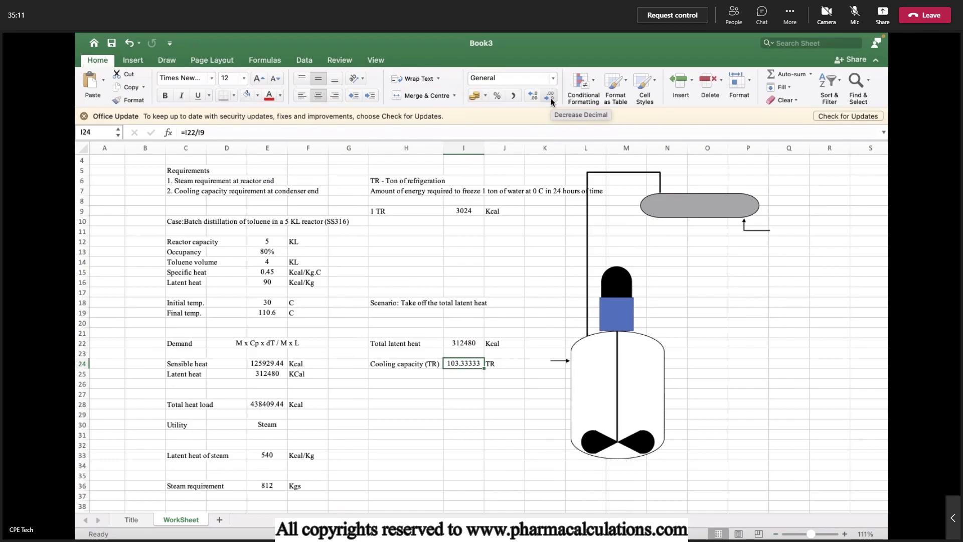
{"action": "left_click", "coordinate": [549, 101]}
{"action": "left_click", "coordinate": [549, 101]}
{"action": "left_click", "coordinate": [549, 101]}
{"action": "left_click", "coordinate": [550, 101]}
{"action": "left_click", "coordinate": [549, 101]}
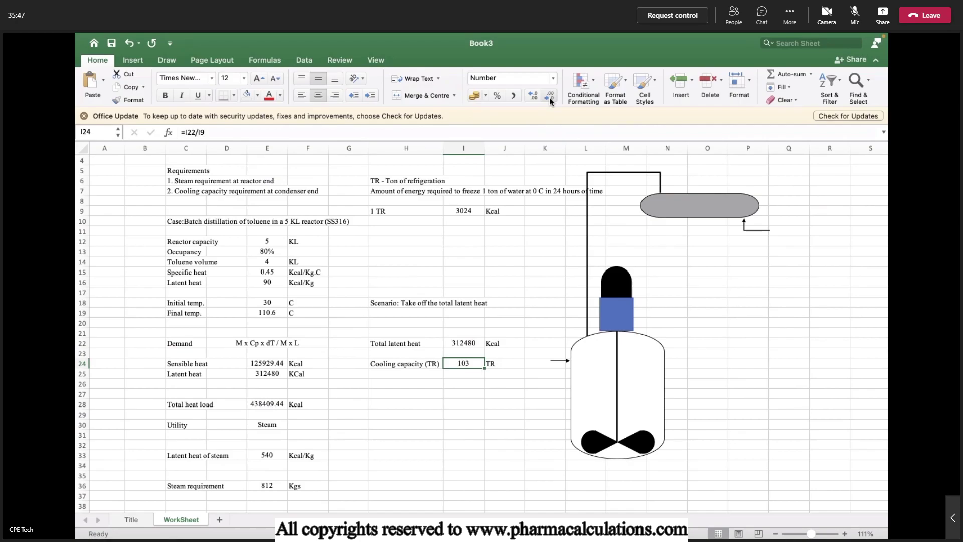
{"action": "key", "text": "Down"}
{"action": "key", "text": "Down"}
{"action": "key", "text": "Left"}
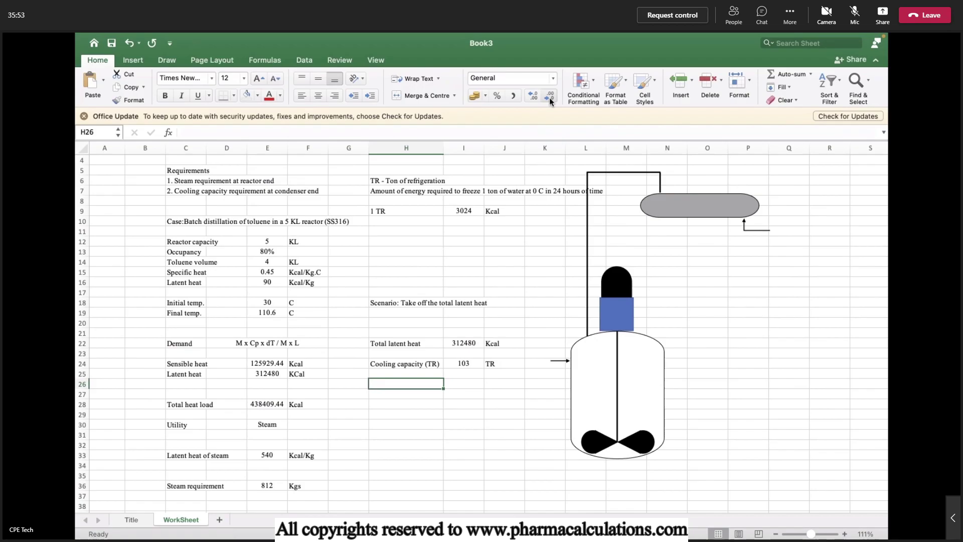
Add the 'Excess 30%' label in H26 with the formula =I24*1.3 in I26
{"action": "type", "text": "Exce"}
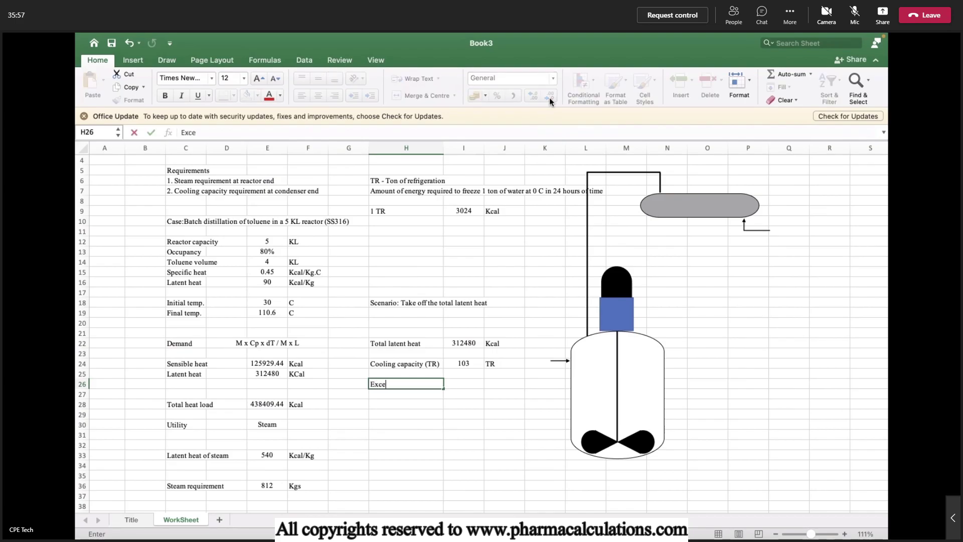
{"action": "type", "text": "ss 30%"}
{"action": "key", "text": "Tab"}
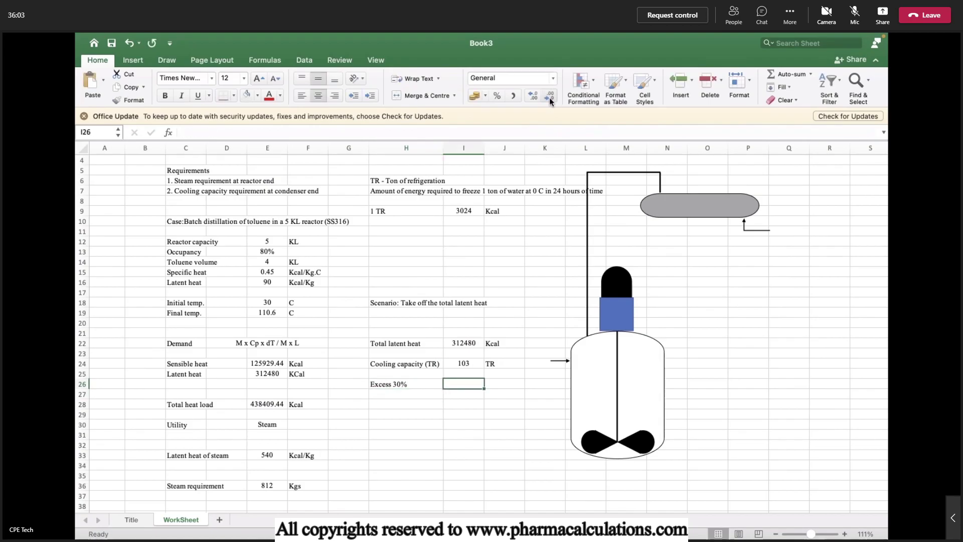
{"action": "type", "text": "="}
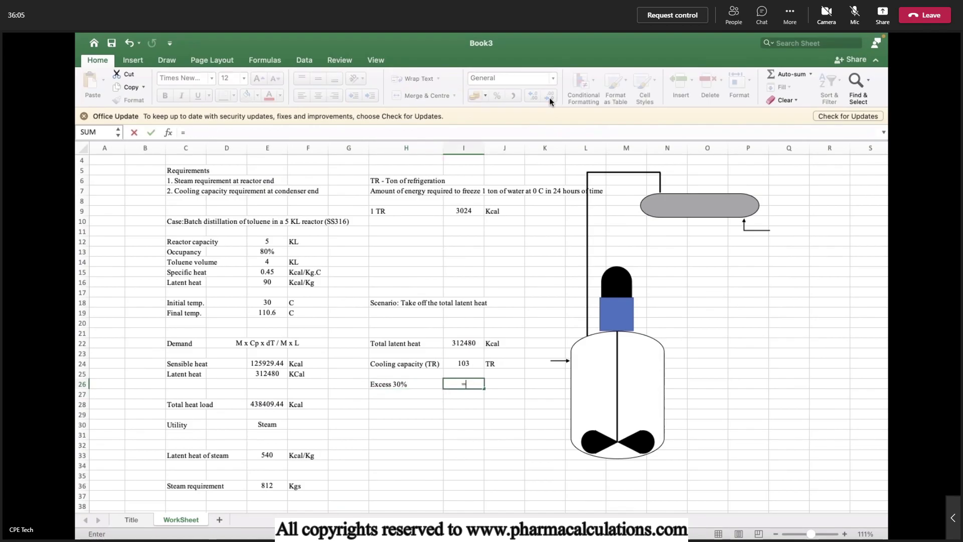
{"action": "key", "text": "Up"}
{"action": "key", "text": "Up"}
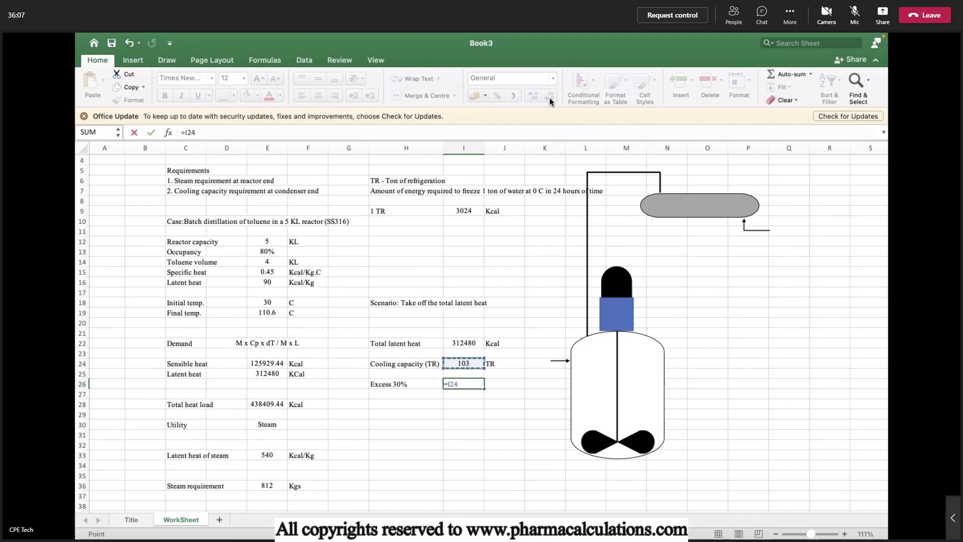
{"action": "type", "text": "*1.3"}
{"action": "key", "text": "Return"}
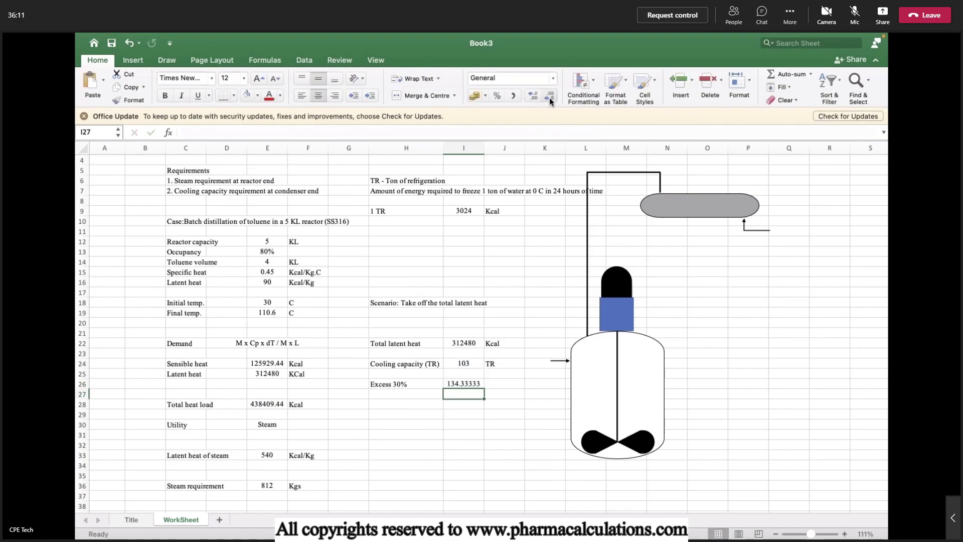
Add the unit TR in J26, round the excess capacity to 134, and exit full screen
{"action": "key", "text": "Right"}
{"action": "type", "text": "TR"}
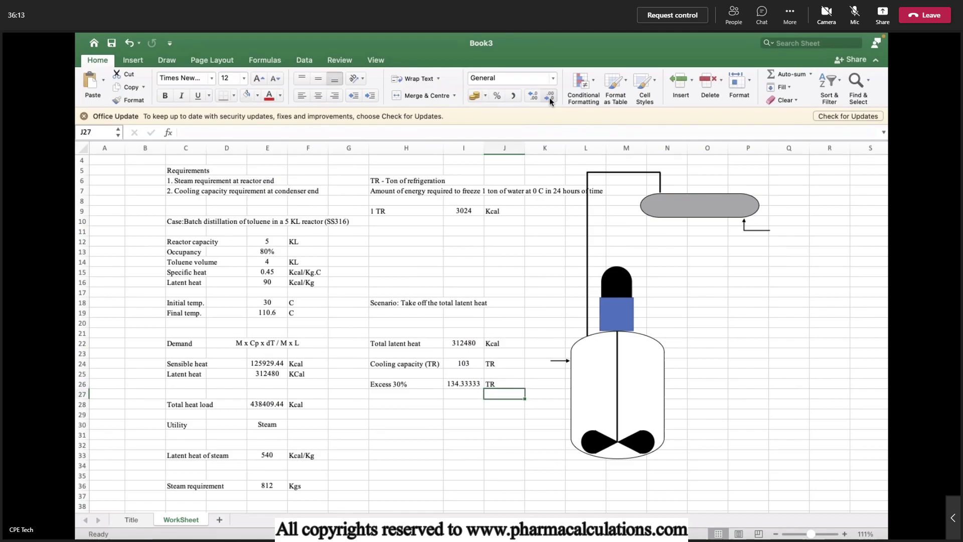
{"action": "key", "text": "Left"}
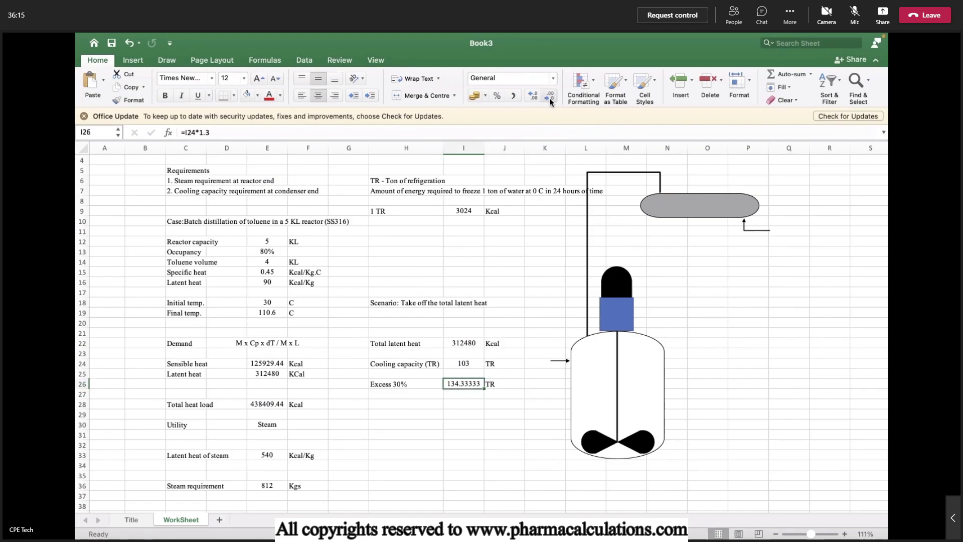
{"action": "left_click", "coordinate": [549, 97]}
{"action": "left_click", "coordinate": [549, 97]}
{"action": "left_click", "coordinate": [550, 98]}
{"action": "left_click", "coordinate": [549, 98]}
{"action": "left_click", "coordinate": [549, 98]}
{"action": "key", "text": "ctrl+super+f"}
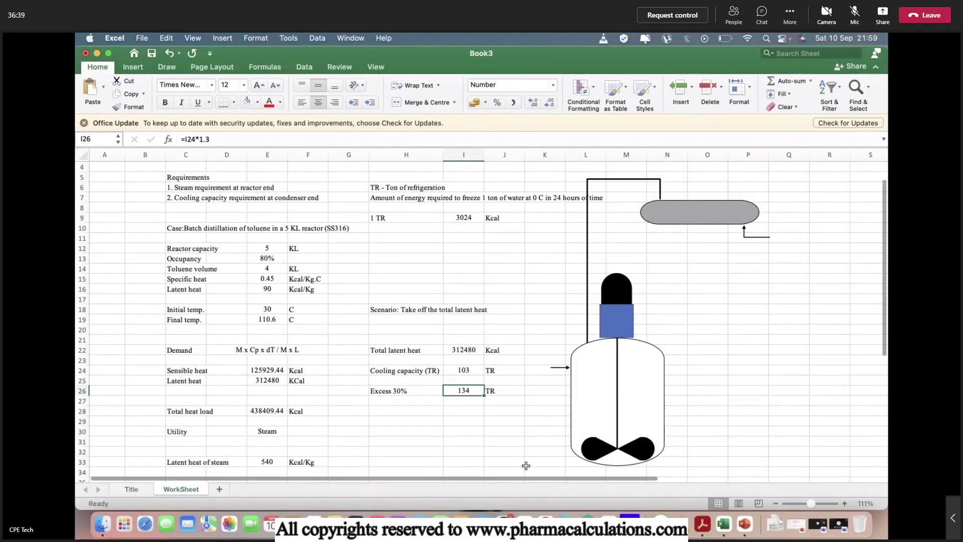
Launch Chrome, search for 'playstore', and open the Android Apps on Google Play result
{"action": "left_click", "coordinate": [537, 500]}
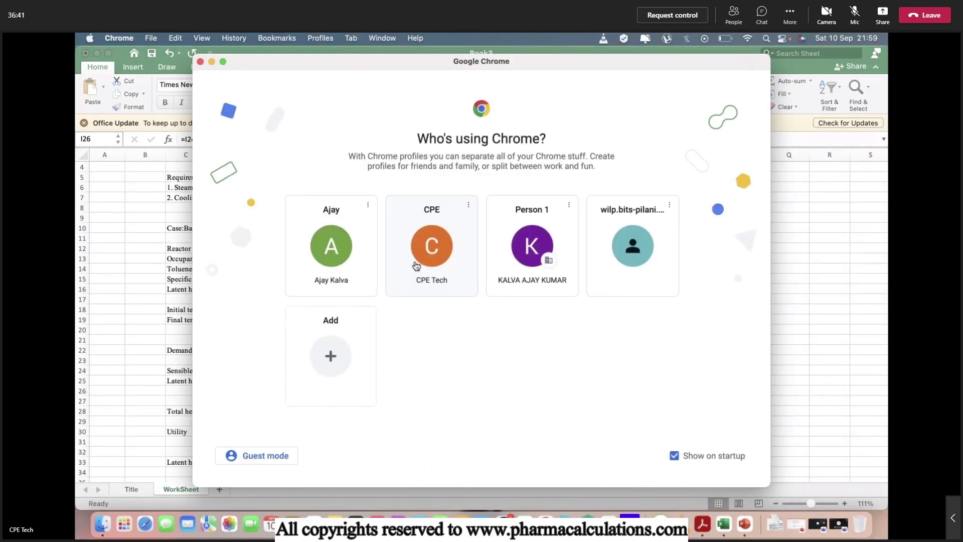
{"action": "left_click", "coordinate": [415, 261]}
{"action": "type", "text": "p"}
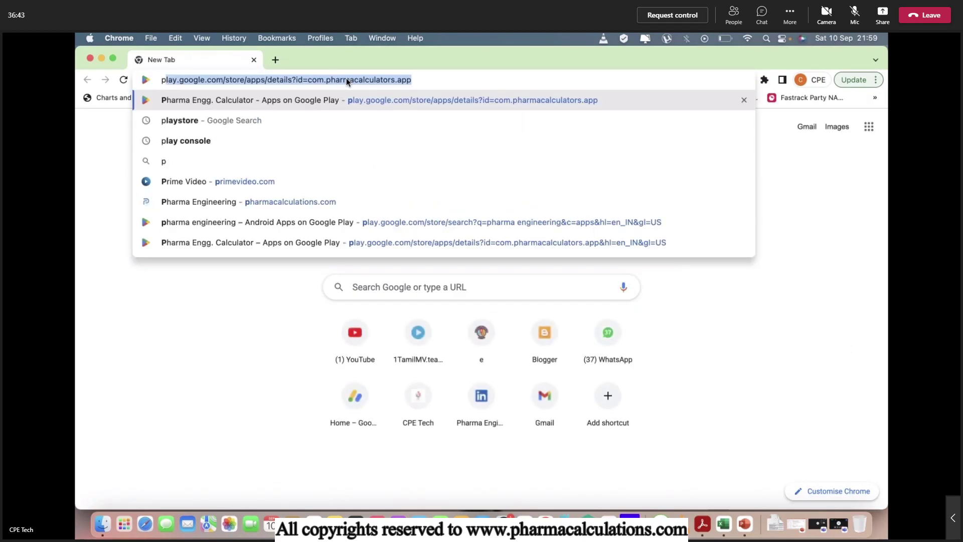
{"action": "type", "text": "laystore"}
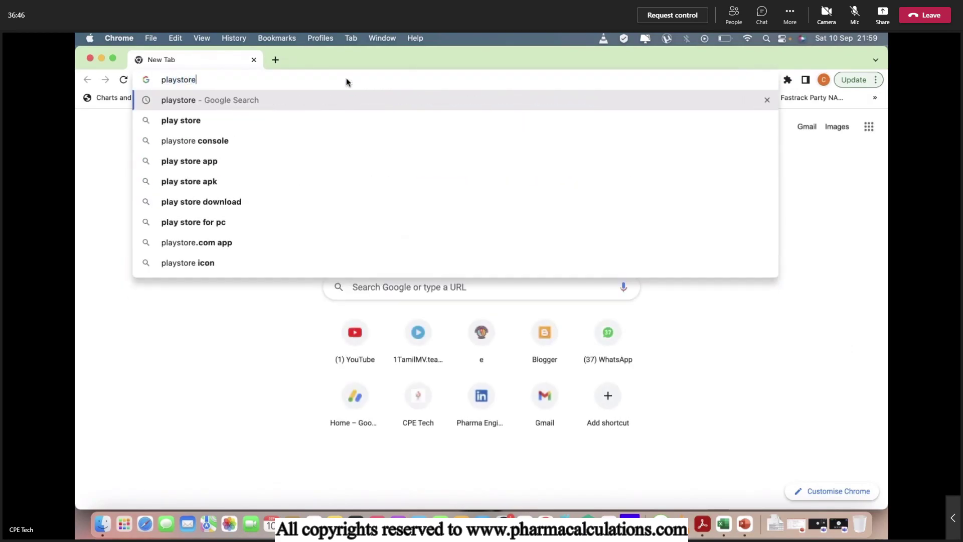
{"action": "key", "text": "Return"}
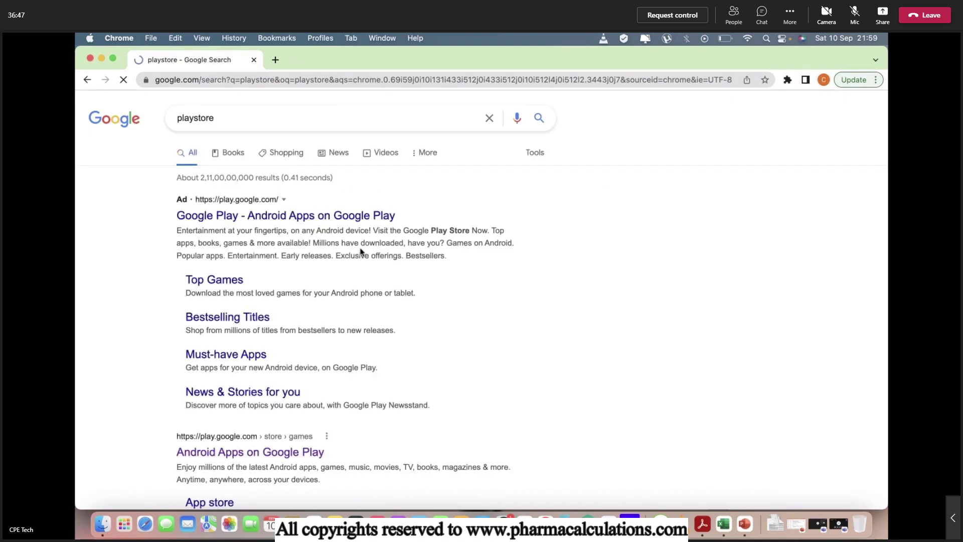
{"action": "scroll", "coordinate": [361, 251], "scroll_direction": "down", "scroll_amount": 5}
{"action": "left_click", "coordinate": [294, 338]}
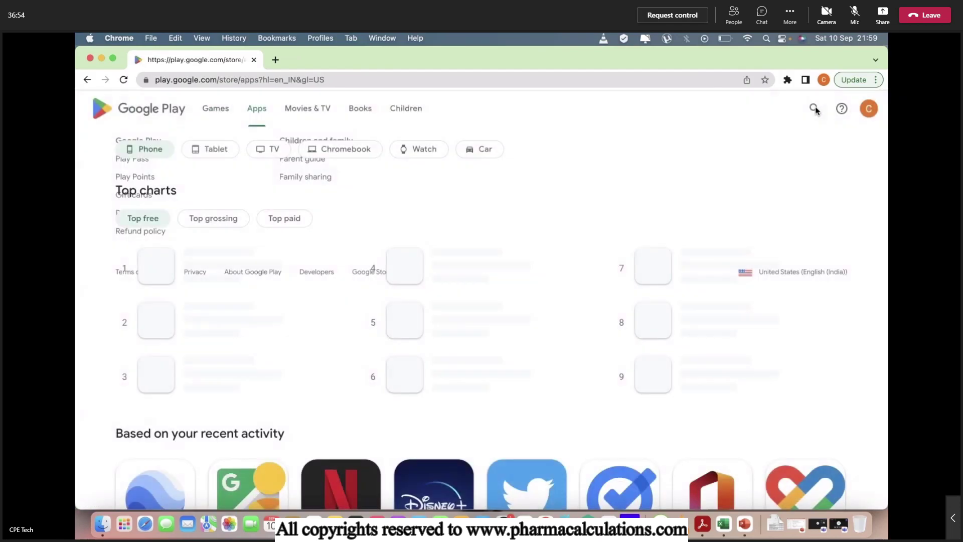
Search Google Play for 'Pharma engineering' and open the Pharma Engg. Calculator app
{"action": "left_click", "coordinate": [813, 108]}
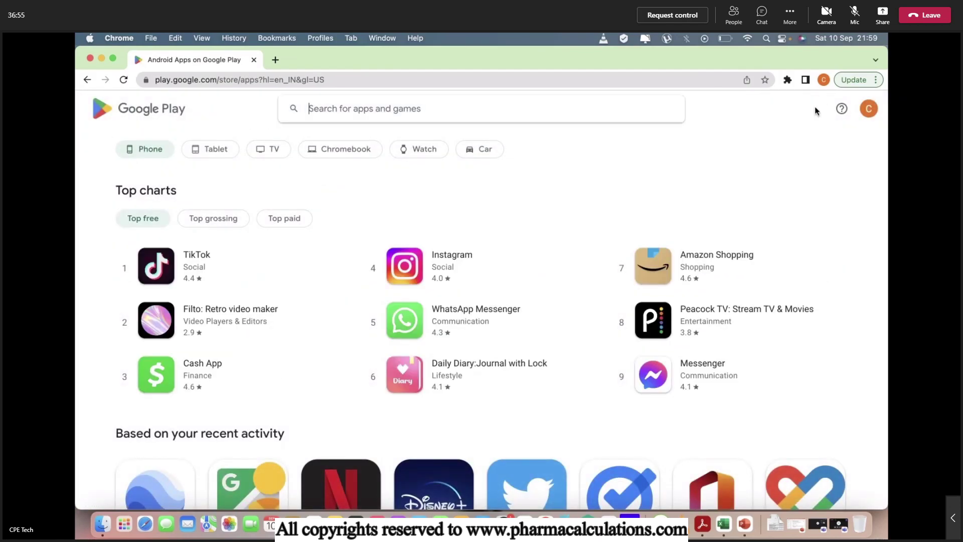
{"action": "type", "text": "Ph"}
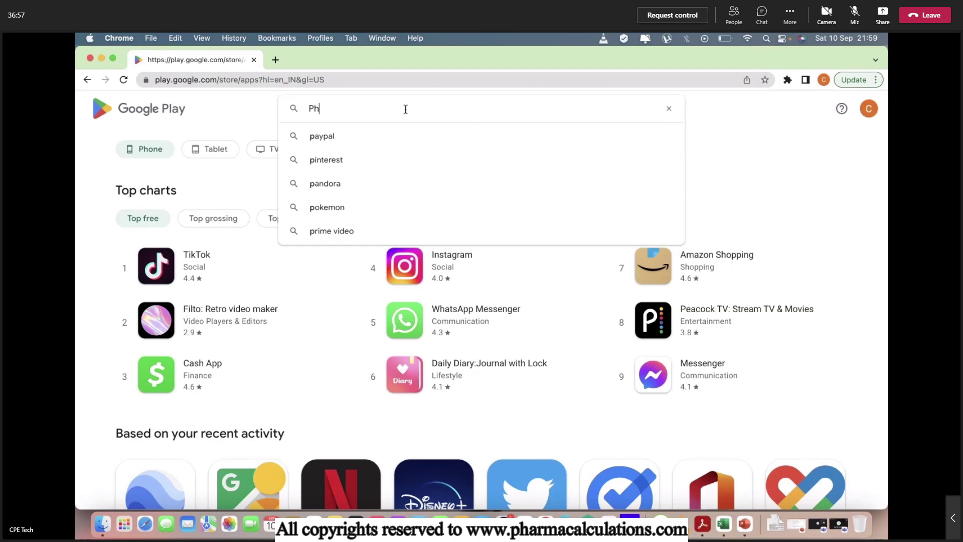
{"action": "type", "text": "arma "}
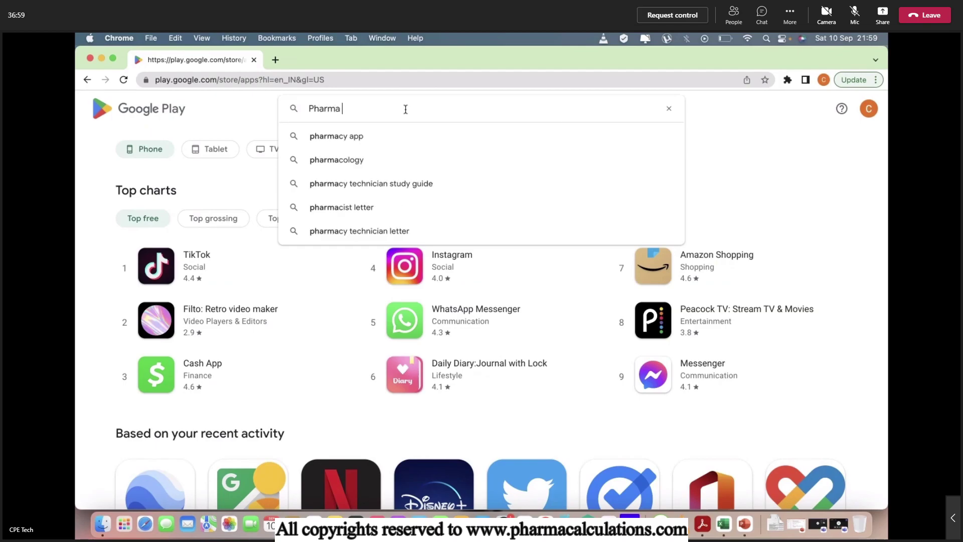
{"action": "type", "text": "enginee"}
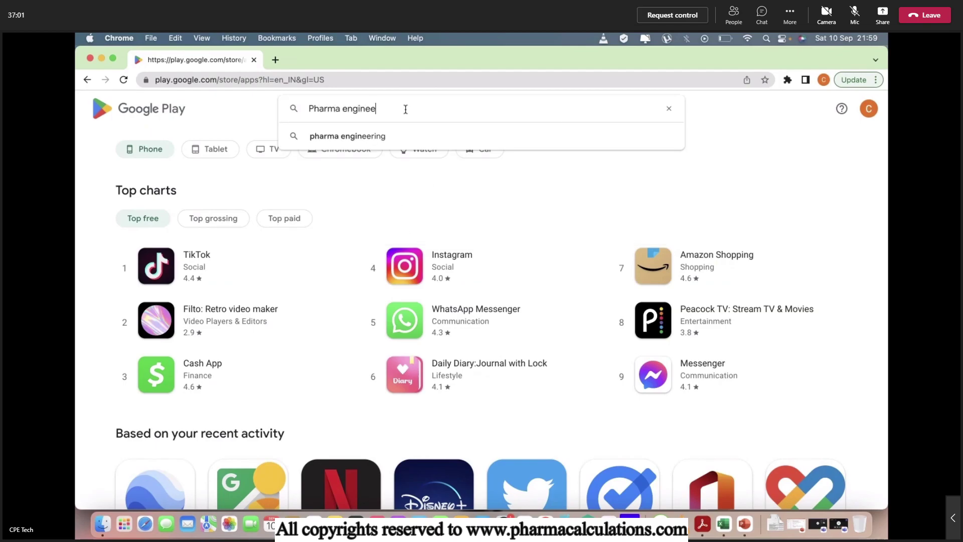
{"action": "type", "text": "ring"}
{"action": "key", "text": "Return"}
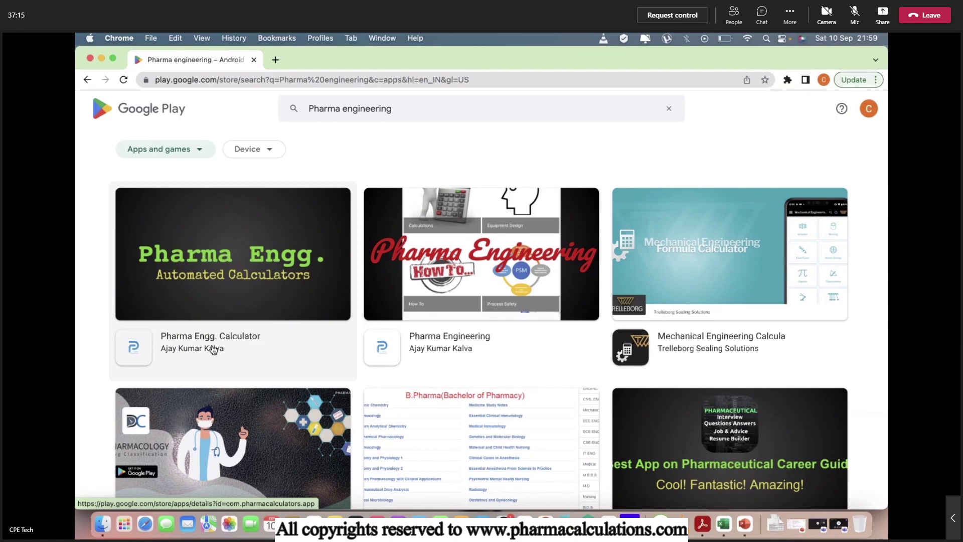
{"action": "left_click", "coordinate": [233, 349]}
Enlarge the app's screenshots and step through to the third one
{"action": "scroll", "coordinate": [400, 350], "scroll_direction": "down", "scroll_amount": 3}
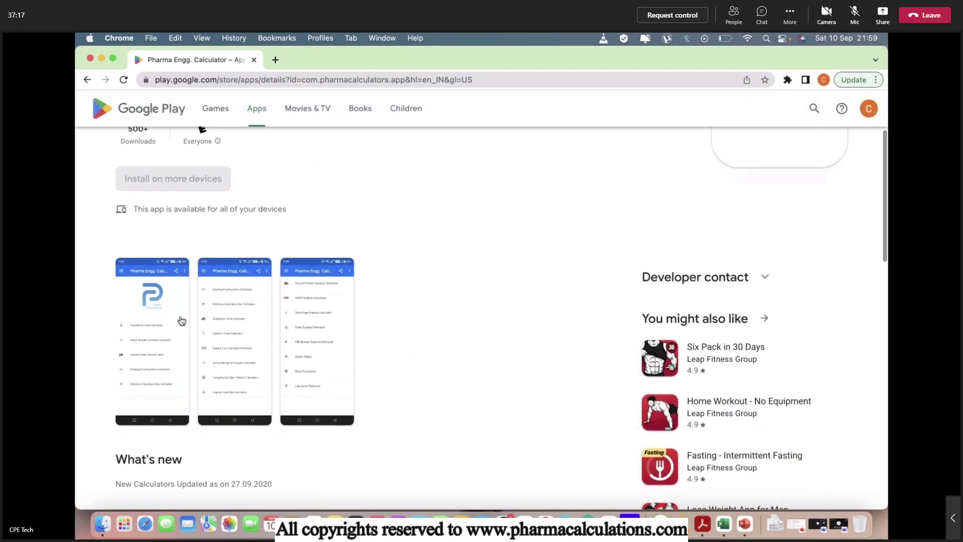
{"action": "left_click", "coordinate": [139, 325]}
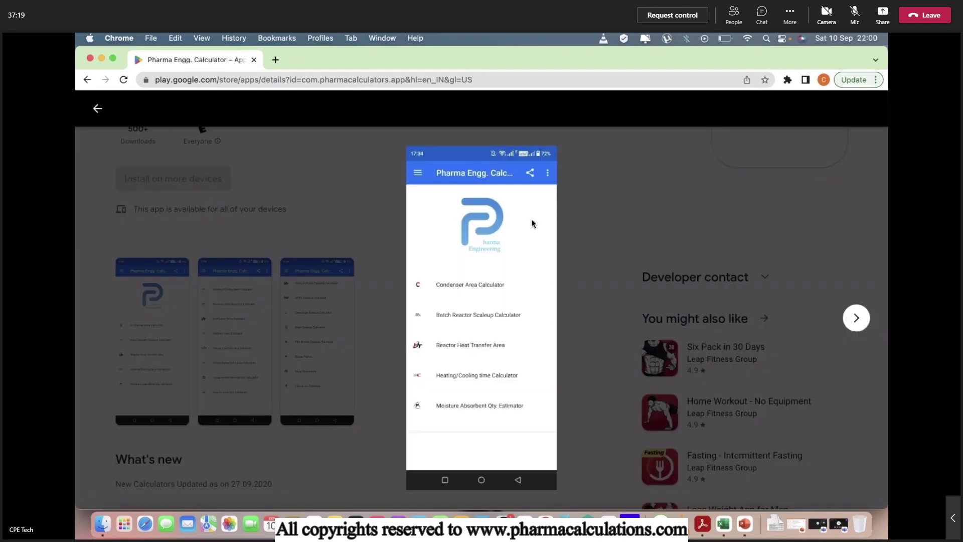
{"action": "left_click", "coordinate": [857, 318]}
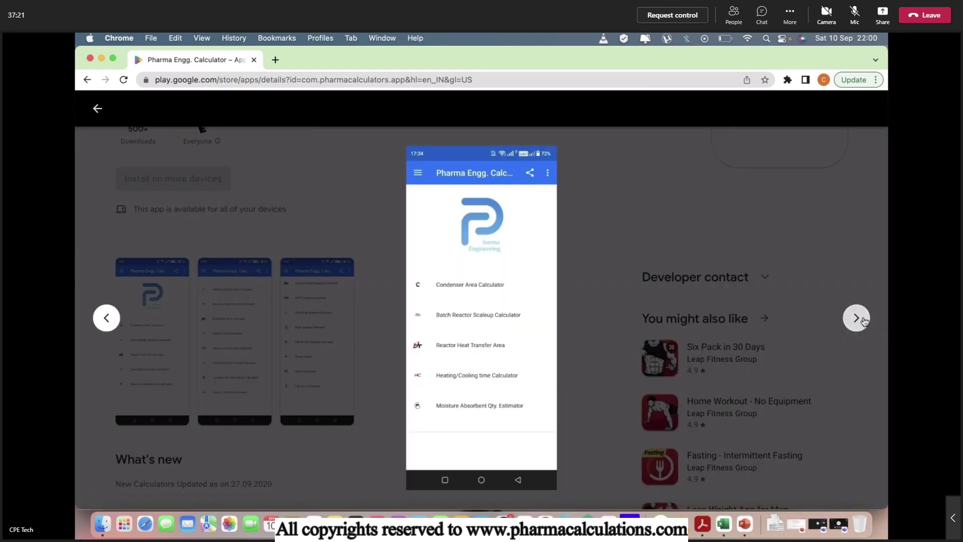
{"action": "left_click", "coordinate": [863, 317]}
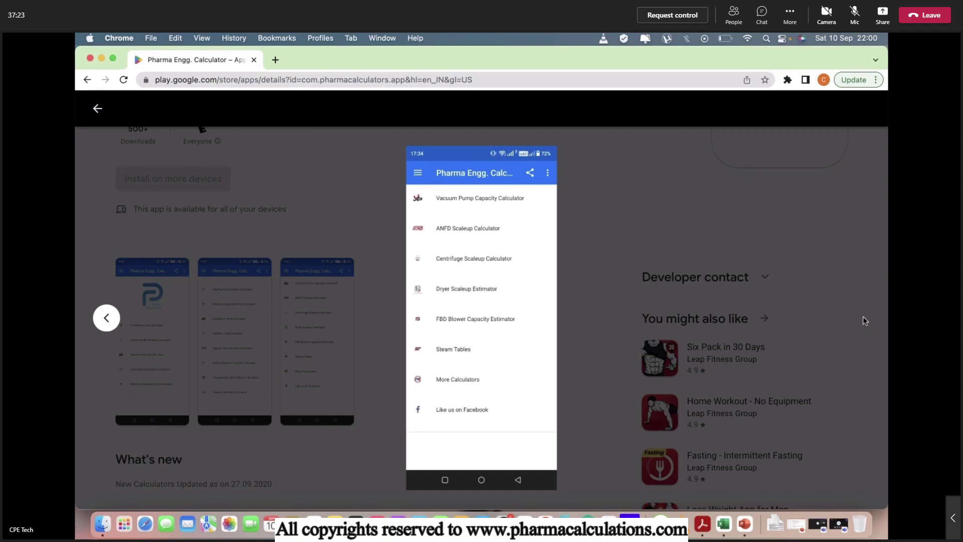